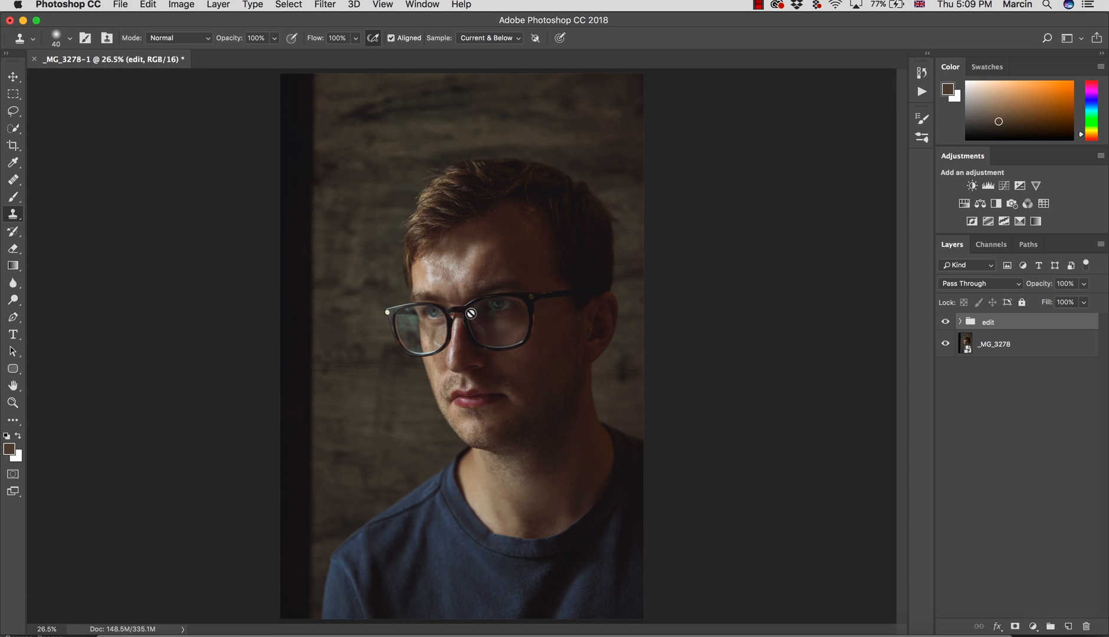
Step: Close the _MG_3278-1 document without saving its changes and switch to Adobe Bridge
{"action": "left_click", "coordinate": [34, 59]}
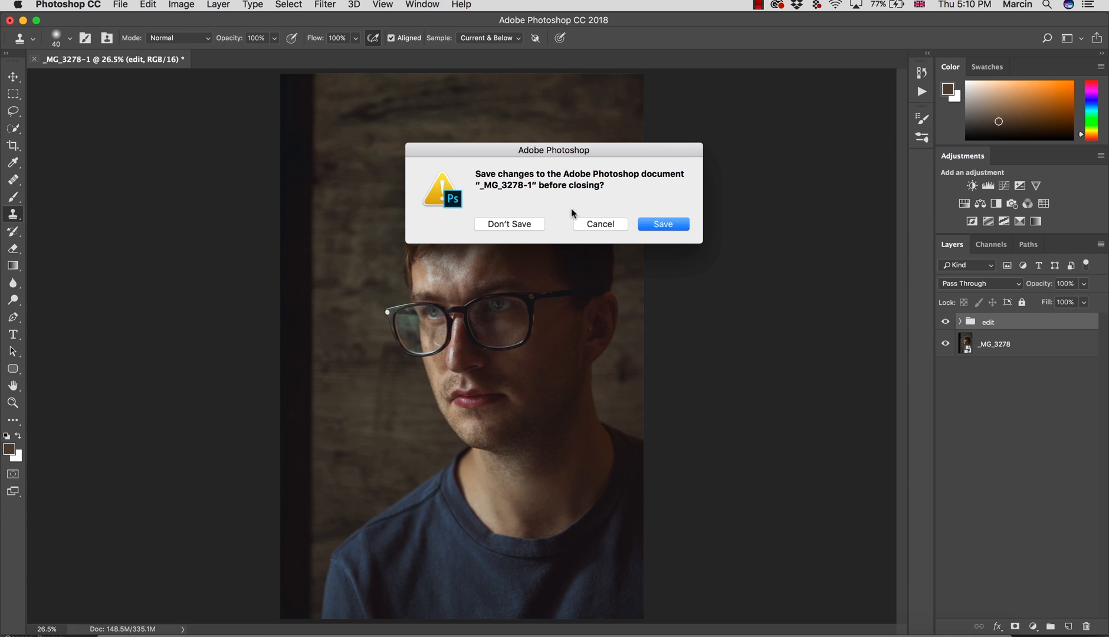
{"action": "left_click", "coordinate": [509, 224]}
{"action": "left_click", "coordinate": [779, 636]}
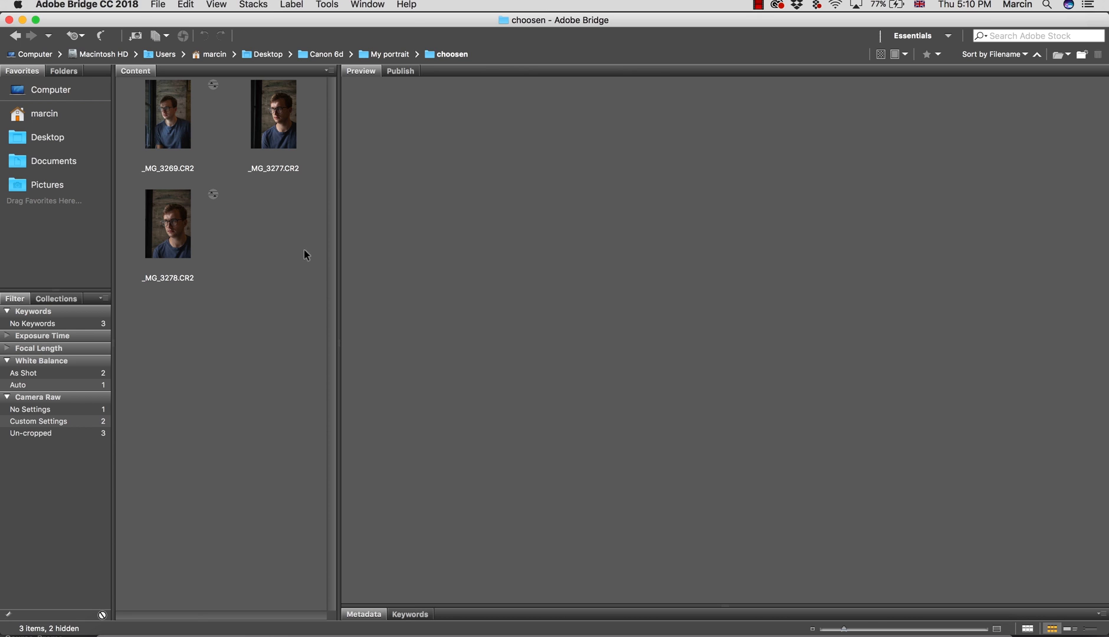
Step: Preview the portraits in the choosen folder and open _MG_3278.CR2 in Camera Raw
{"action": "left_click", "coordinate": [173, 121]}
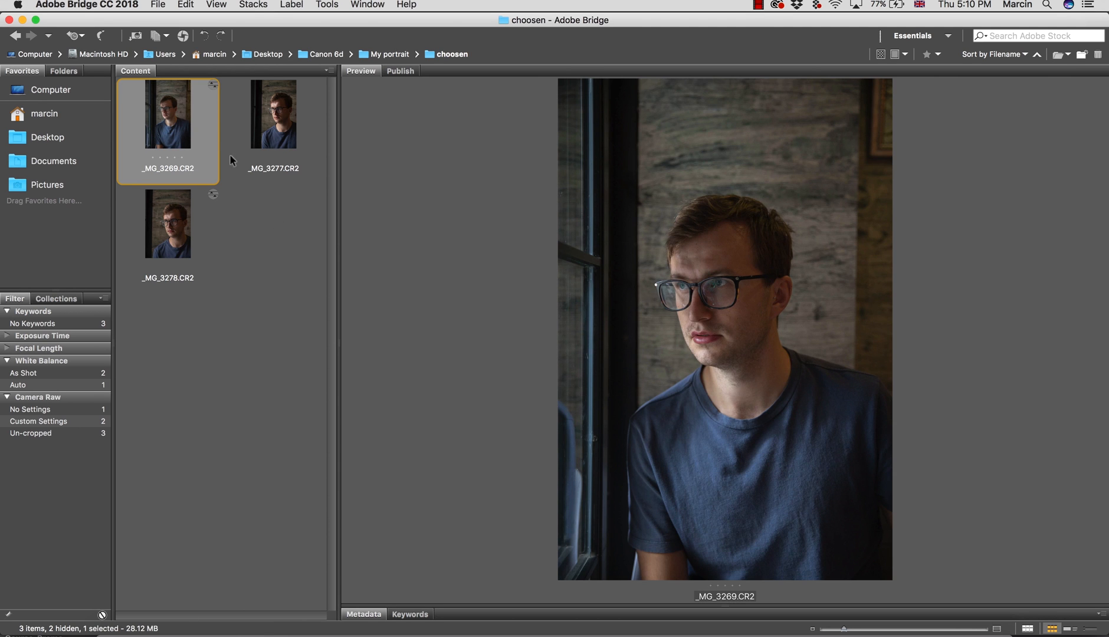
{"action": "left_click", "coordinate": [175, 238]}
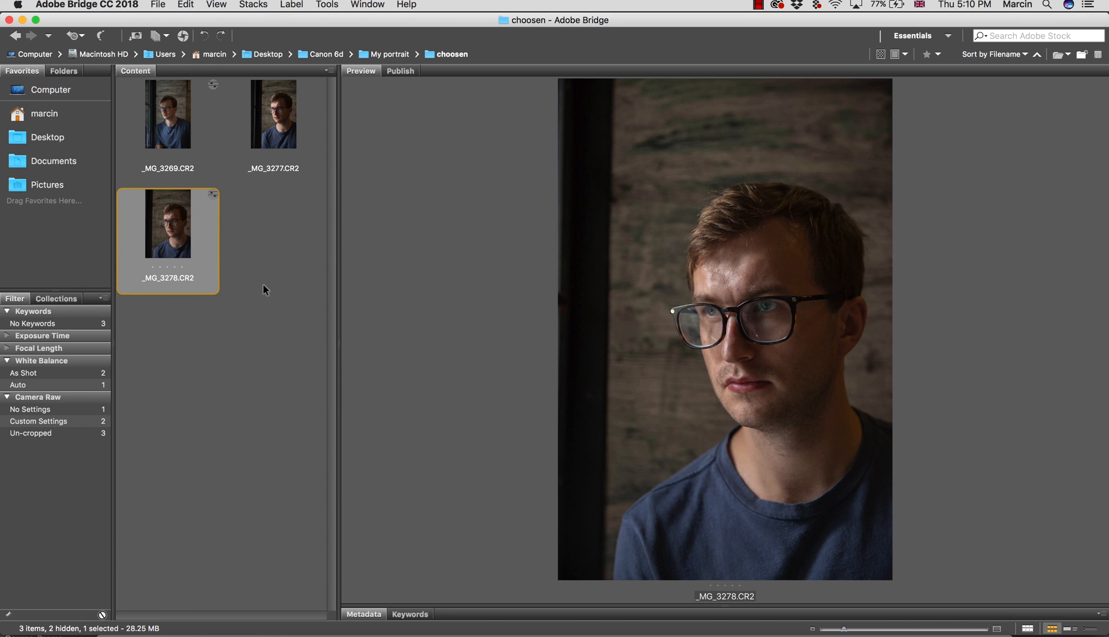
{"action": "double_click", "coordinate": [179, 240]}
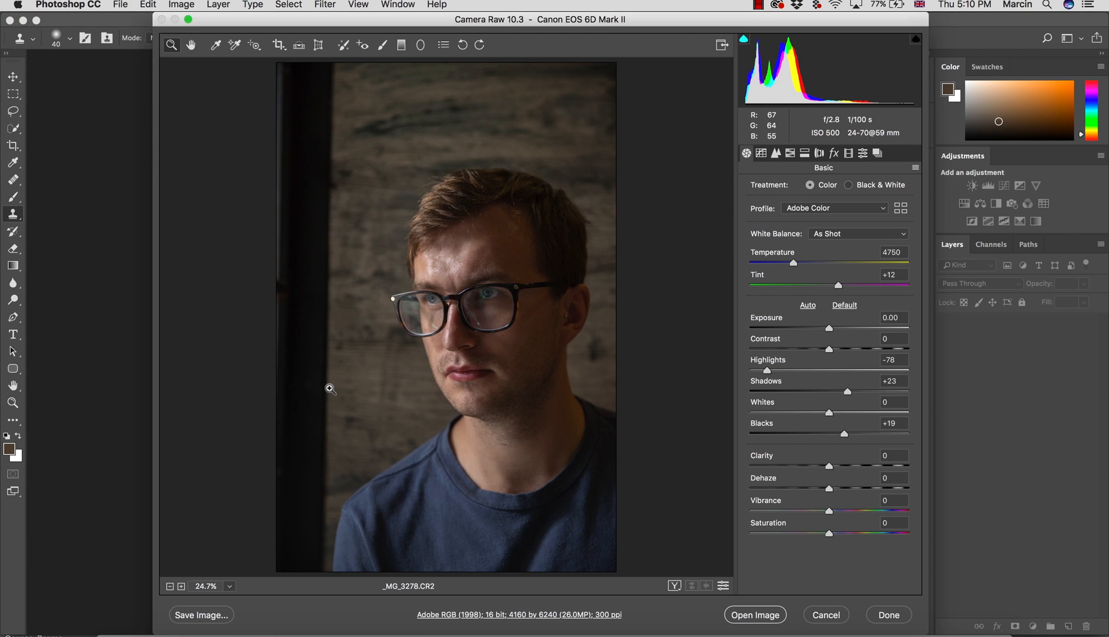
Step: Reset the photo's settings to the Camera Raw defaults, save them with the file and return to Adobe Bridge
{"action": "left_click", "coordinate": [917, 167]}
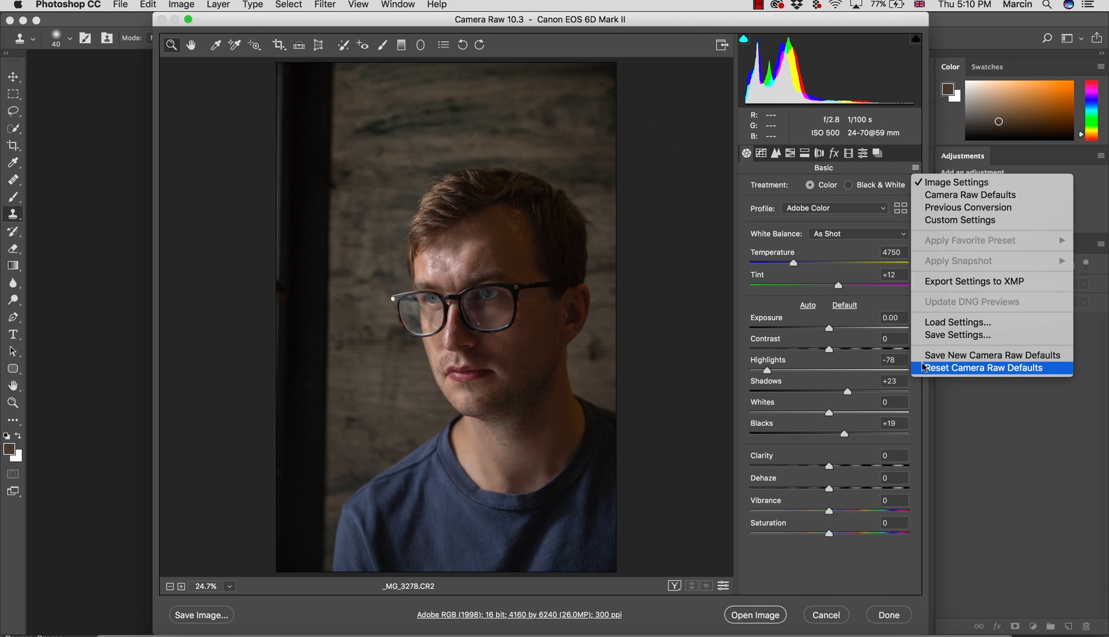
{"action": "left_click", "coordinate": [940, 369]}
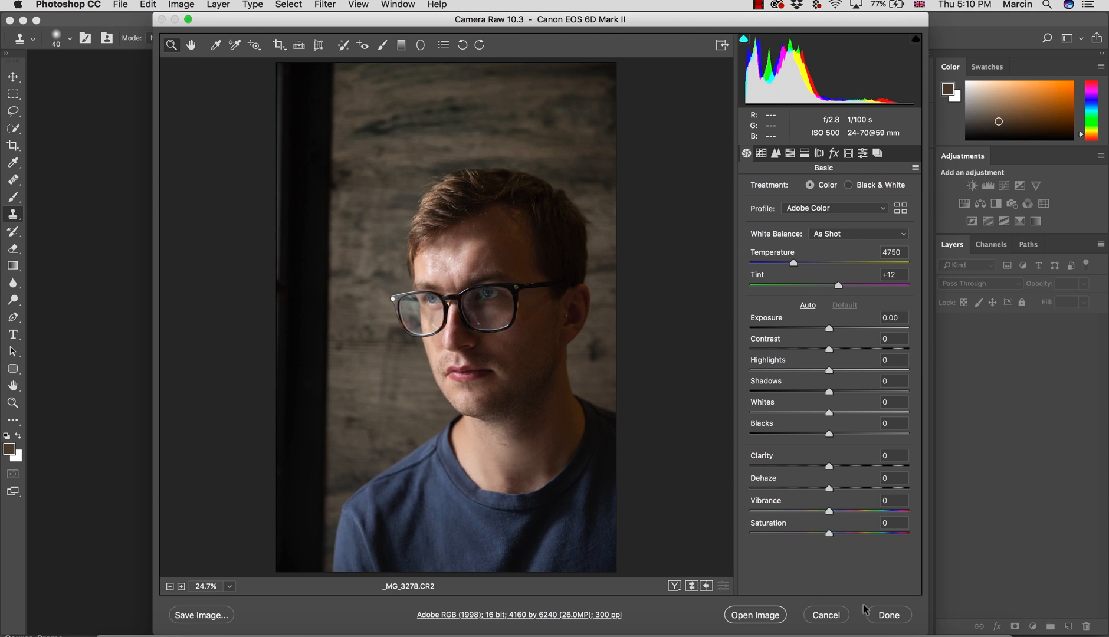
{"action": "left_click", "coordinate": [890, 615]}
{"action": "left_click", "coordinate": [842, 630]}
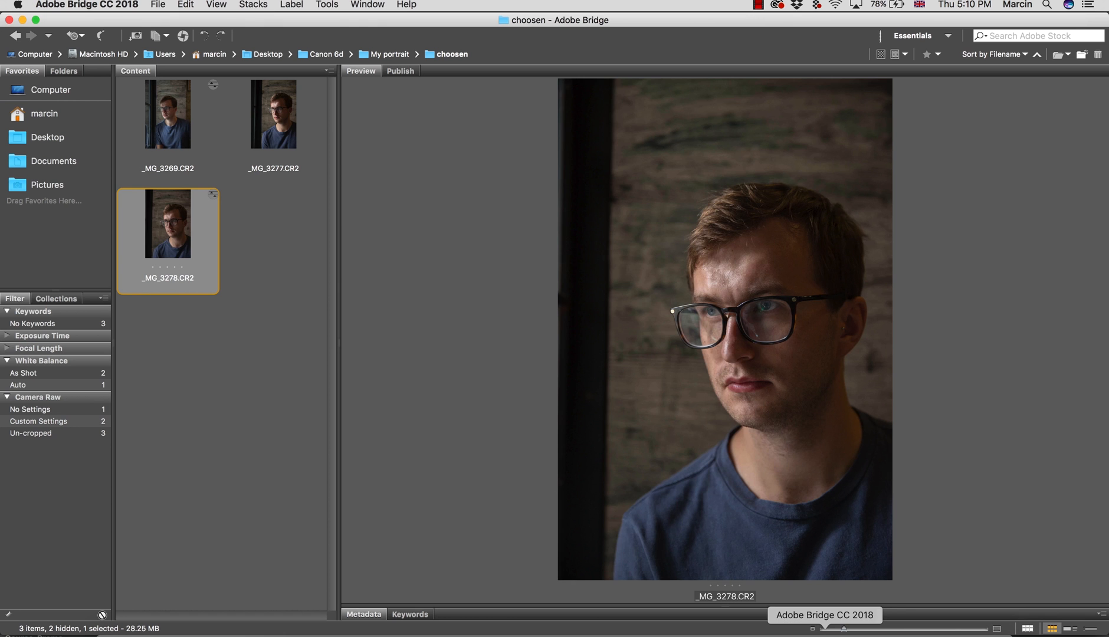
Step: Reopen _MG_3278.CR2 in Camera Raw, lower Highlights to -80 and check the bright skin on the forehead
{"action": "double_click", "coordinate": [175, 241]}
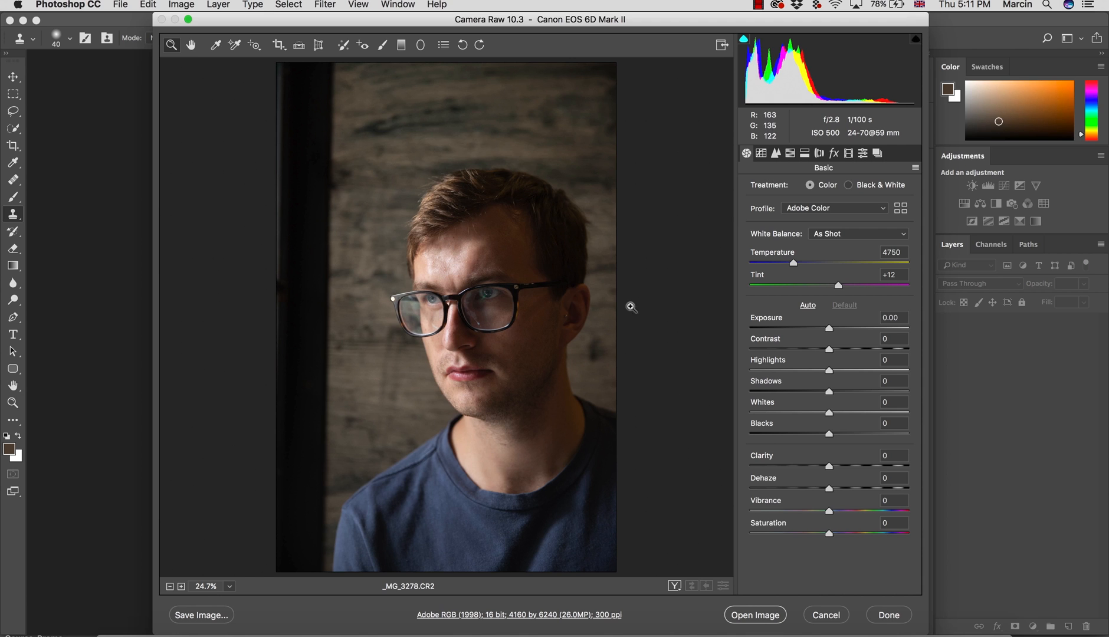
{"action": "left_click_drag", "start_coordinate": [811, 371], "coordinate": [766, 367]}
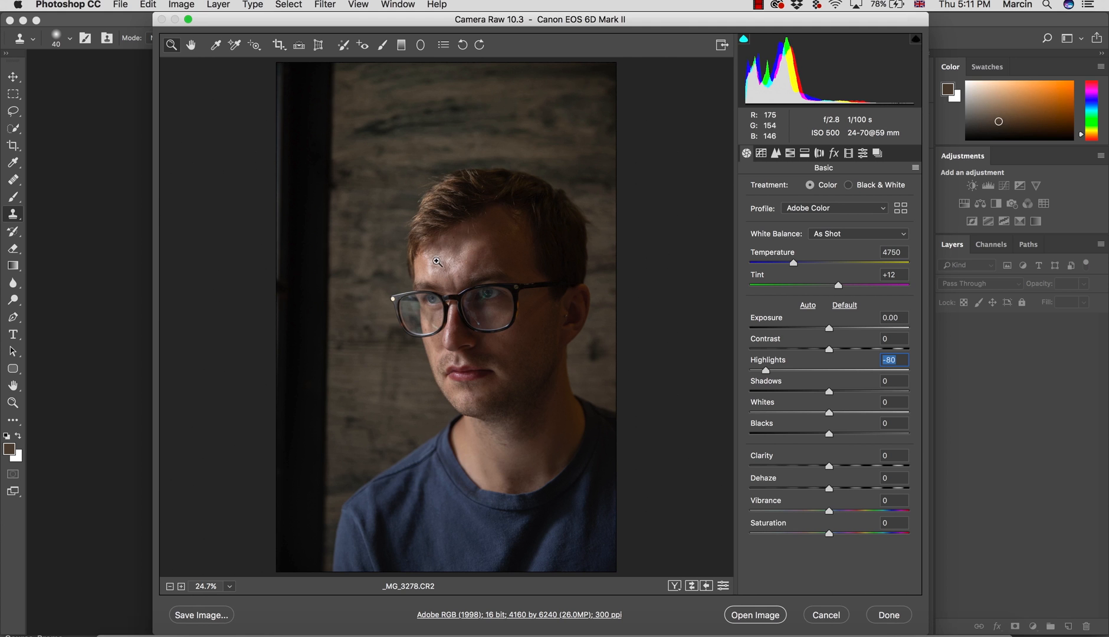
{"action": "scroll", "coordinate": [440, 268], "scroll_direction": "up", "scroll_amount": 3}
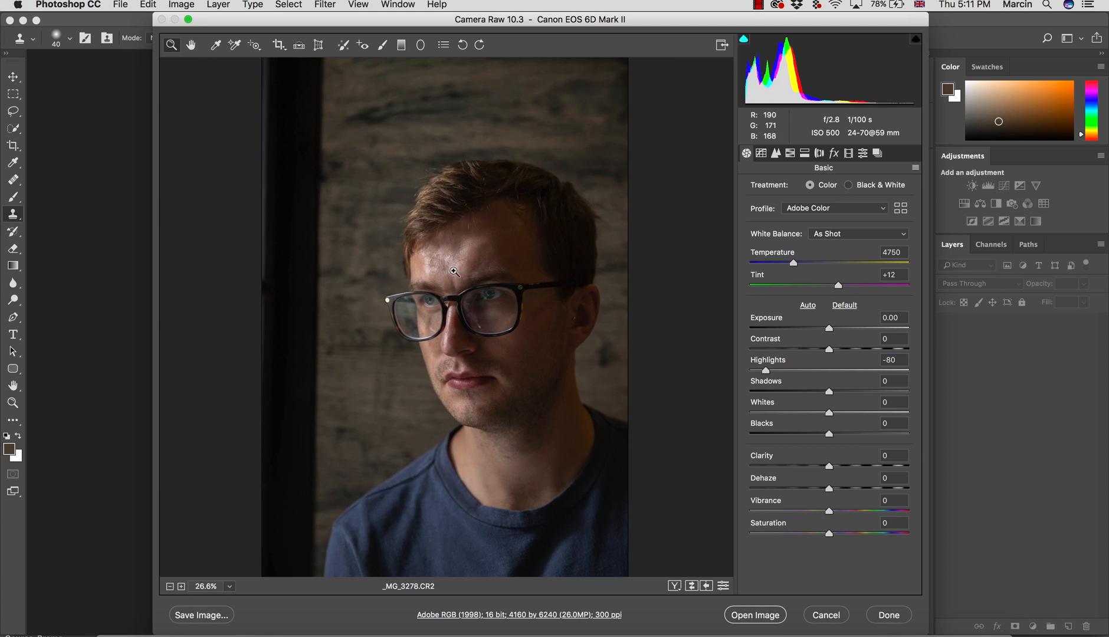
{"action": "scroll", "coordinate": [443, 325], "scroll_direction": "up", "scroll_amount": 2}
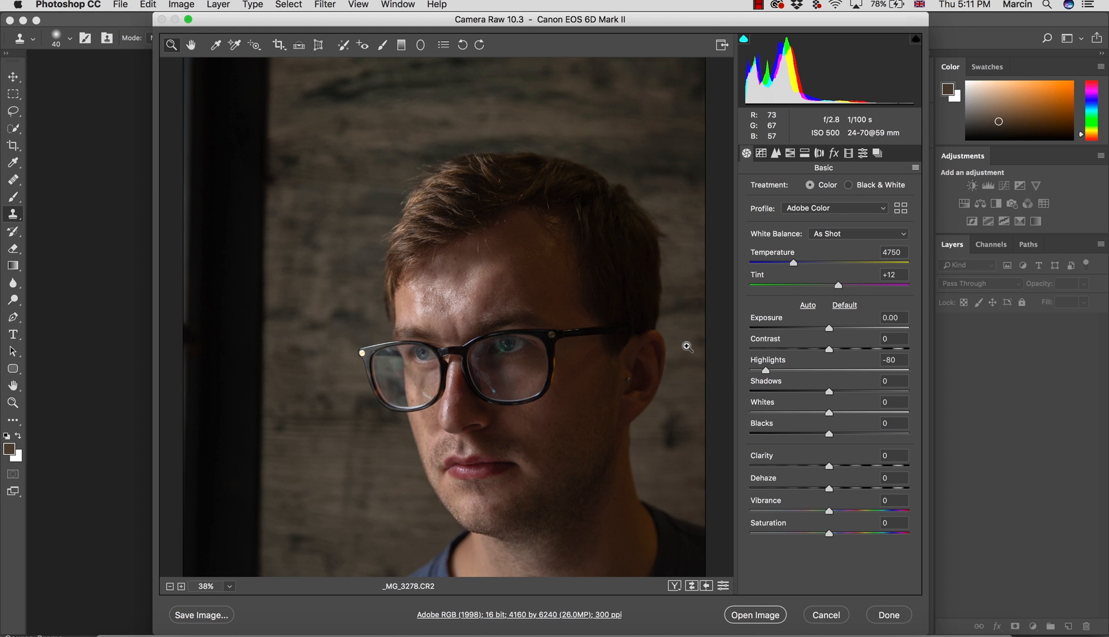
{"action": "scroll", "coordinate": [687, 347], "scroll_direction": "down", "scroll_amount": 4}
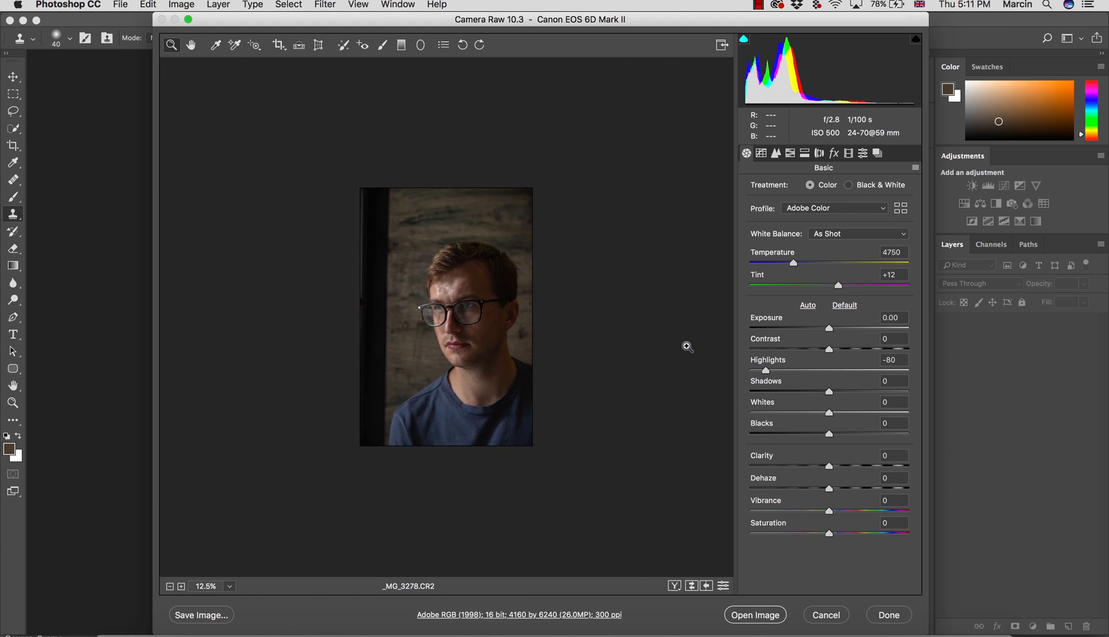
Step: Brighten the dark areas with Shadows +23 and Blacks +23, and set Highlights to -84
{"action": "left_click", "coordinate": [839, 391]}
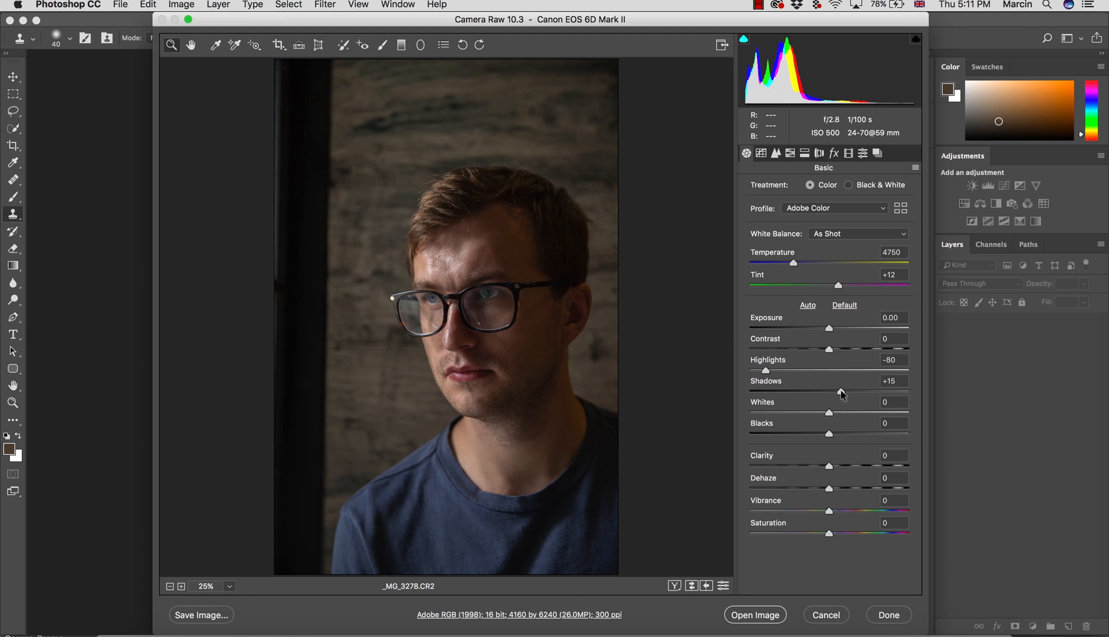
{"action": "left_click_drag", "start_coordinate": [842, 392], "coordinate": [845, 392]}
{"action": "left_click_drag", "start_coordinate": [830, 435], "coordinate": [848, 435]}
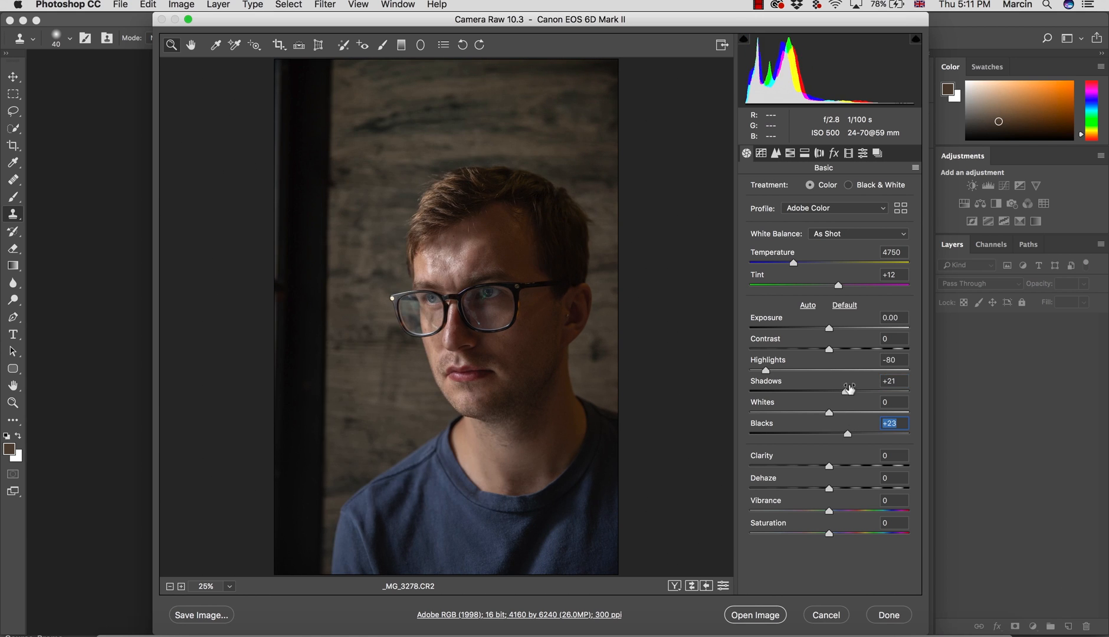
{"action": "left_click_drag", "start_coordinate": [846, 392], "coordinate": [848, 392]}
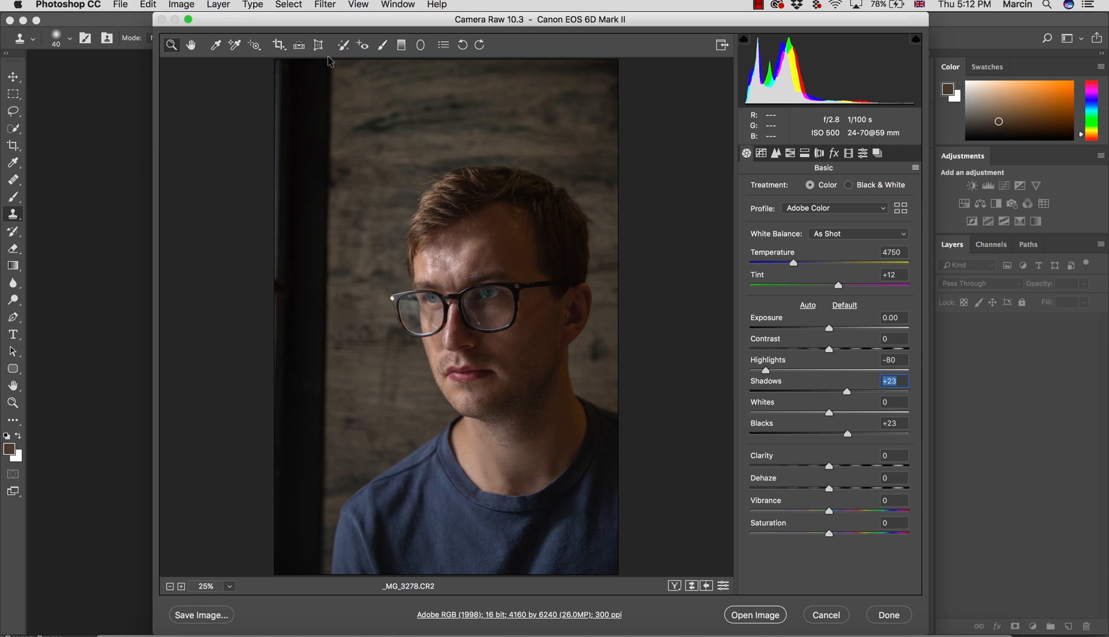
{"action": "left_click_drag", "start_coordinate": [765, 373], "coordinate": [763, 371]}
Step: Open the developed raw photo in Photoshop as a smart object
{"action": "key", "text": "shift"}
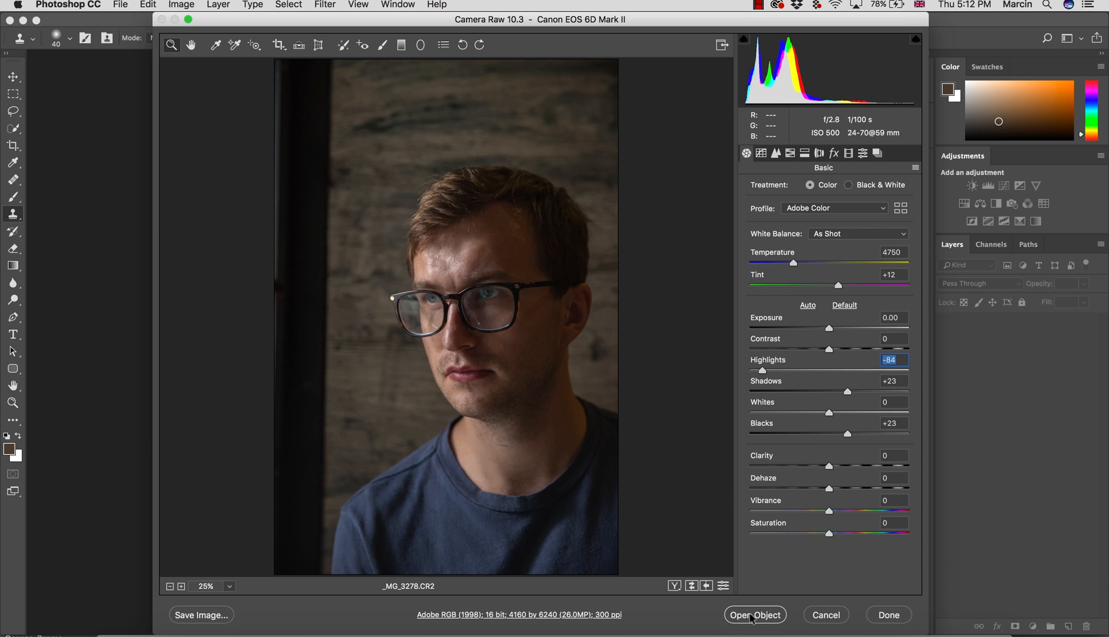
{"action": "left_click", "coordinate": [755, 616], "text": "shift"}
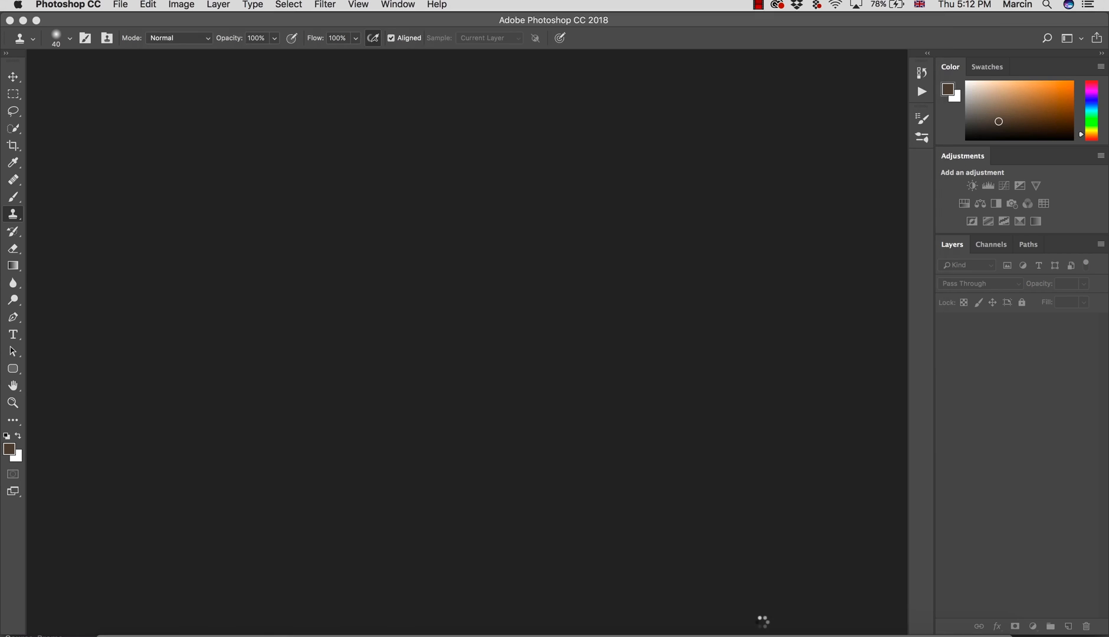
{"action": "key", "text": "super+space"}
{"action": "left_click_drag", "start_coordinate": [462, 294], "coordinate": [532, 315]}
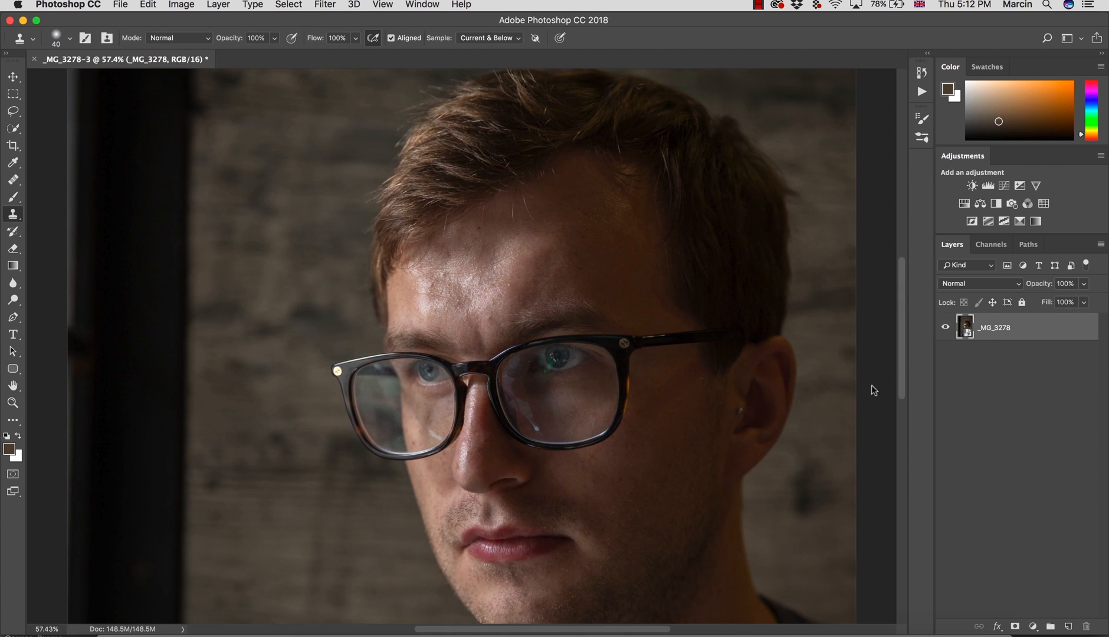
Step: Review the smart object's raw settings in Camera Raw and accept them without changes
{"action": "double_click", "coordinate": [968, 337]}
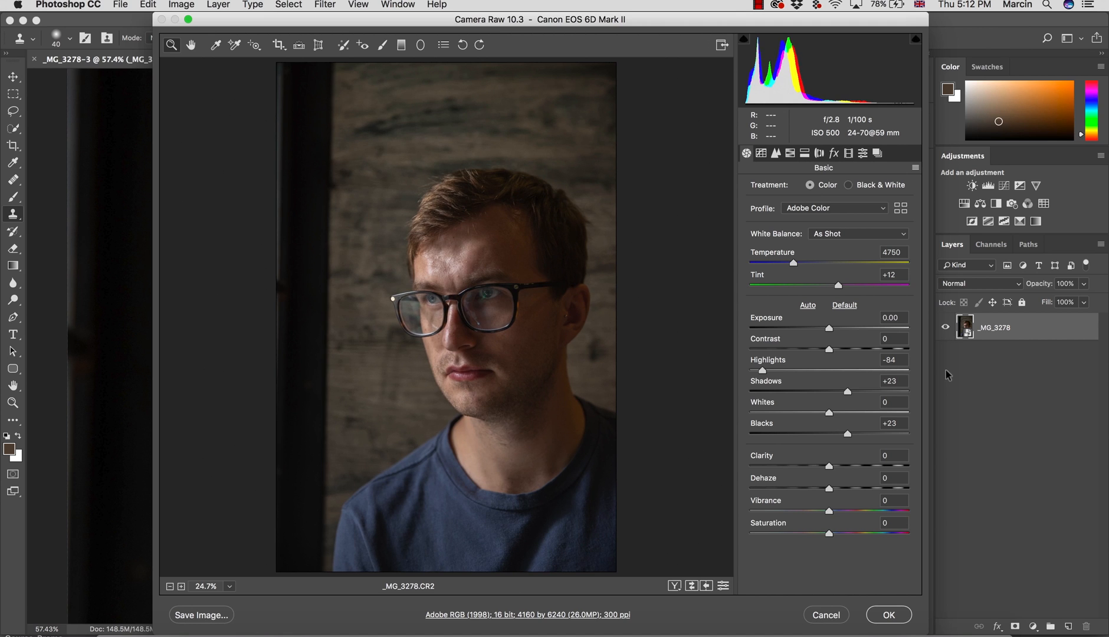
{"action": "left_click", "coordinate": [887, 614]}
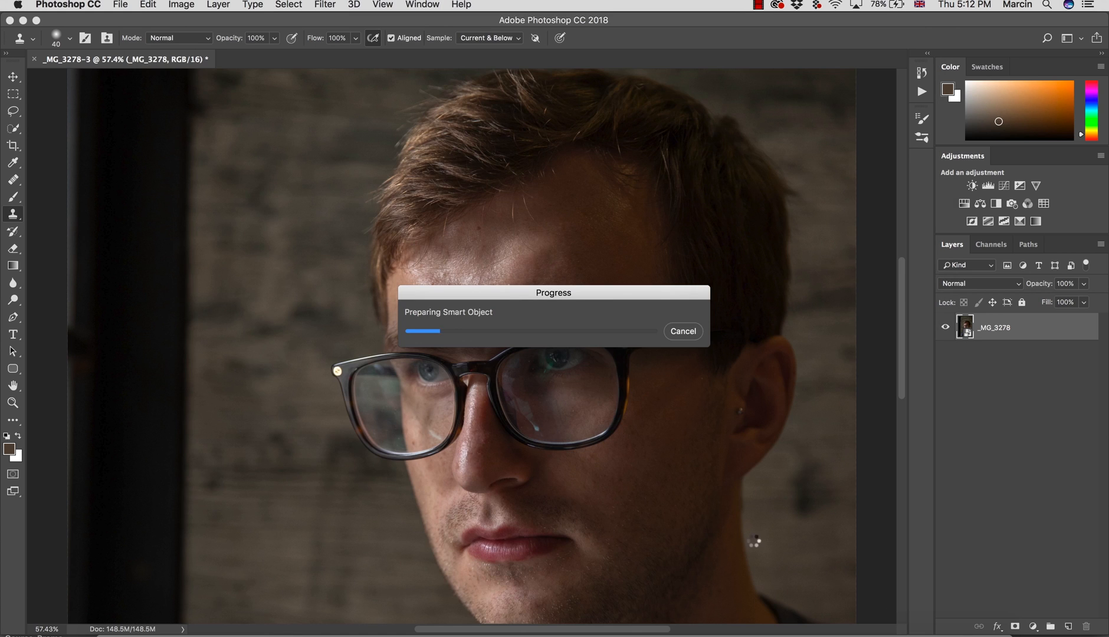
Step: Add an empty layer named "clean" above the photo for retouching with the Healing Brush
{"action": "key", "text": "z"}
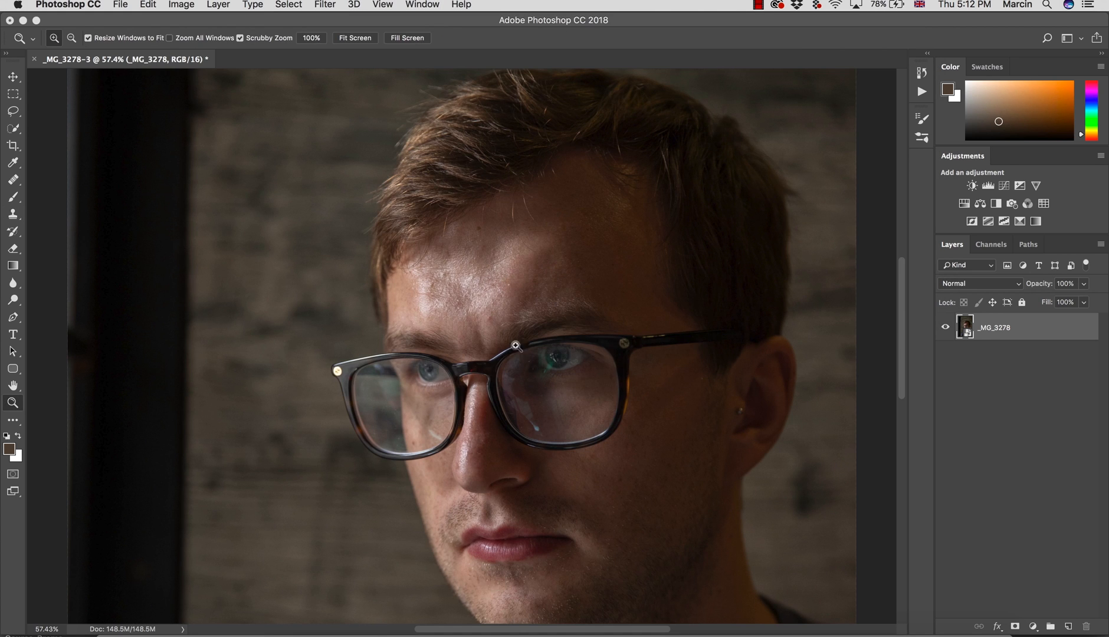
{"action": "left_click_drag", "start_coordinate": [519, 292], "coordinate": [543, 298]}
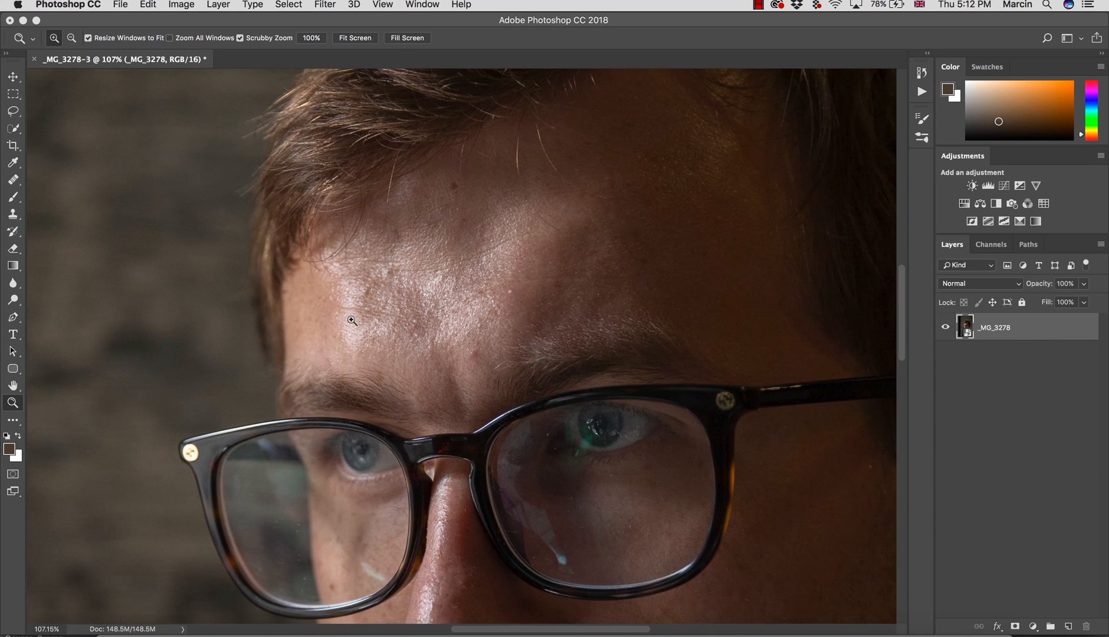
{"action": "key", "text": "j"}
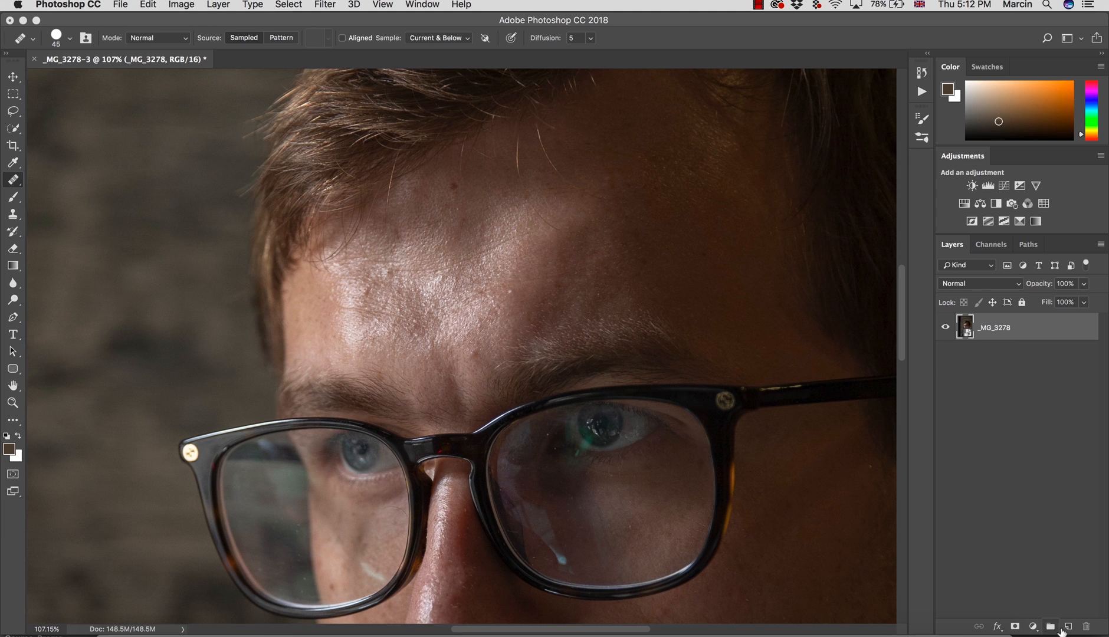
{"action": "left_click", "coordinate": [1068, 627]}
{"action": "double_click", "coordinate": [986, 327]}
{"action": "type", "text": "d"}
{"action": "type", "text": "lean"}
{"action": "key", "text": "Return"}
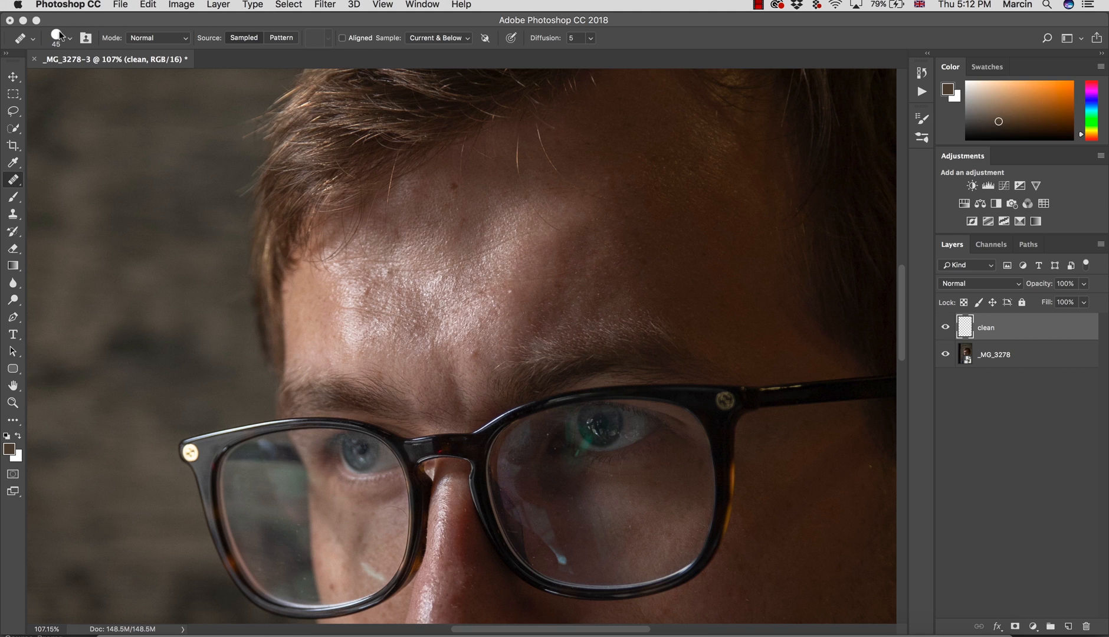
Step: Set the Healing Brush to sample Current & Below with a size of 40 and heal the forehead blemishes
{"action": "left_click", "coordinate": [441, 37]}
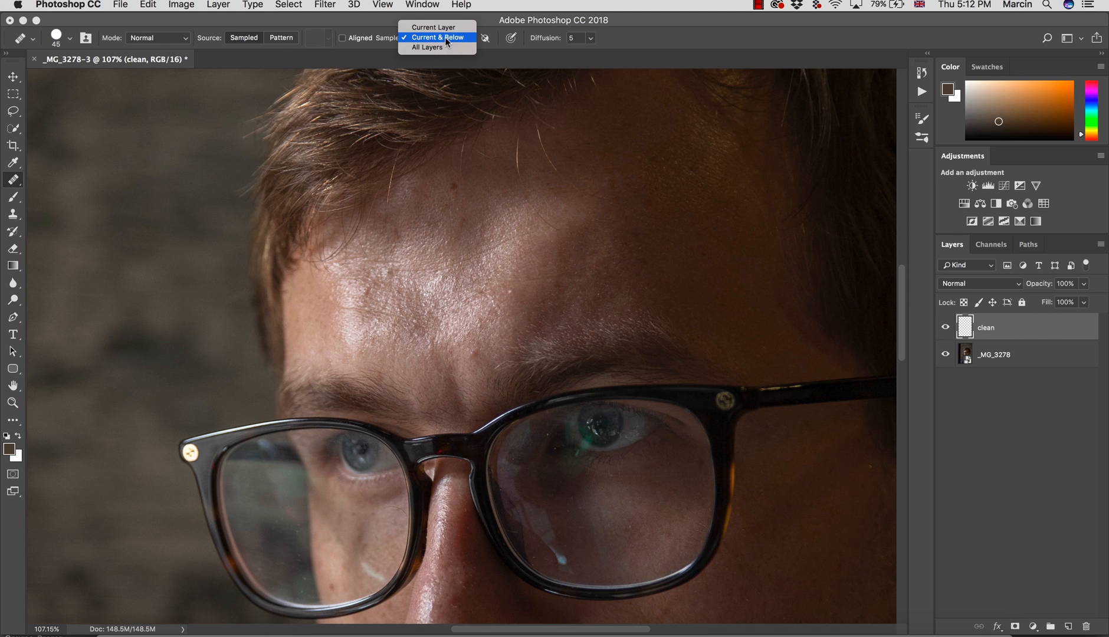
{"action": "left_click", "coordinate": [444, 37]}
{"action": "key", "text": "bracketleft"}
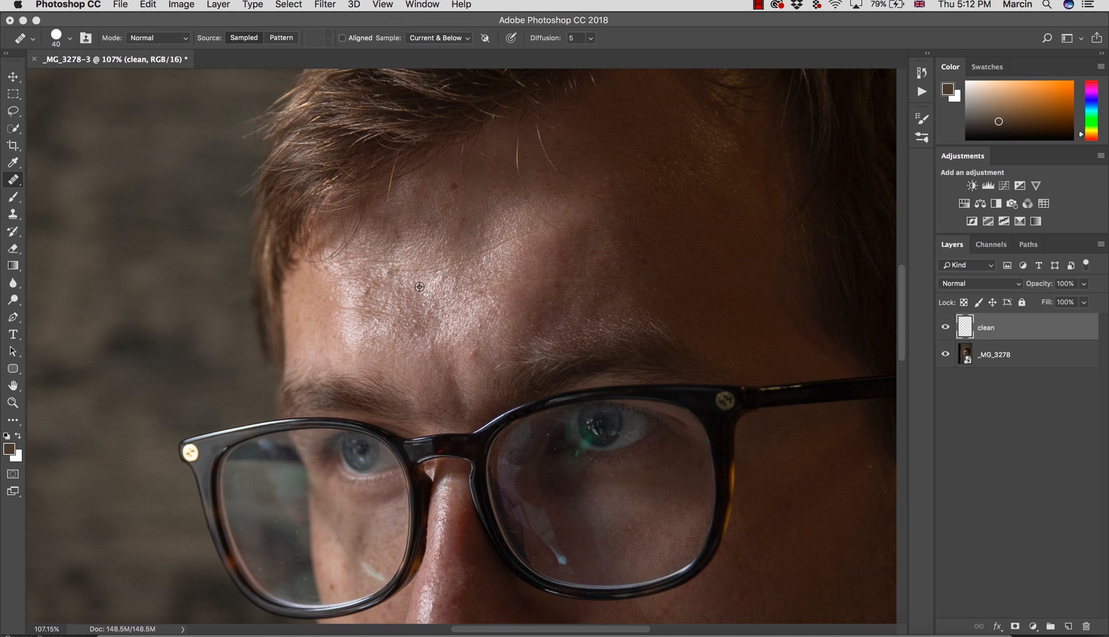
{"action": "left_click", "coordinate": [369, 296]}
{"action": "left_click", "coordinate": [466, 196], "text": "alt"}
{"action": "left_click", "coordinate": [455, 187]}
{"action": "left_click", "coordinate": [370, 323], "text": "alt"}
{"action": "left_click", "coordinate": [371, 310]}
Step: Heal away the stray hairs hanging over the upper forehead below the hairline
{"action": "left_click_drag", "start_coordinate": [537, 132], "coordinate": [566, 180]}
{"action": "mouse_move", "coordinate": [518, 148]}
{"action": "left_mouse_down"}
{"action": "mouse_move", "coordinate": [518, 181]}
{"action": "mouse_move", "coordinate": [555, 231]}
{"action": "left_mouse_up"}
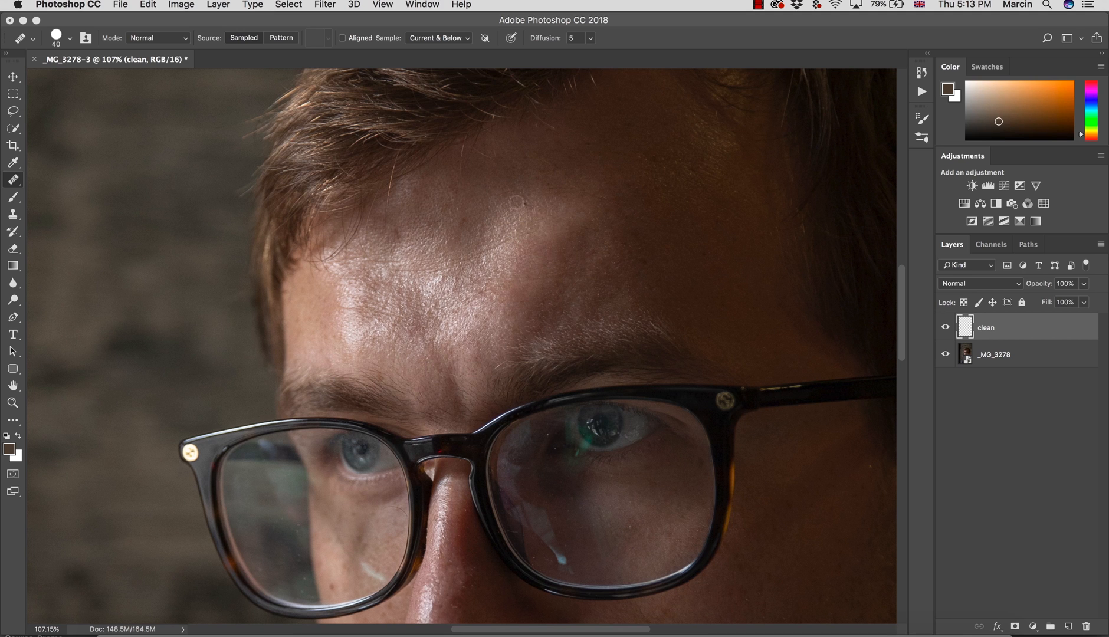
{"action": "left_click", "coordinate": [473, 167], "text": "alt"}
{"action": "left_click_drag", "start_coordinate": [464, 148], "coordinate": [463, 168]}
Step: Undo the last healing stroke on the neck
{"action": "scroll", "coordinate": [460, 485], "scroll_direction": "down", "scroll_amount": 10}
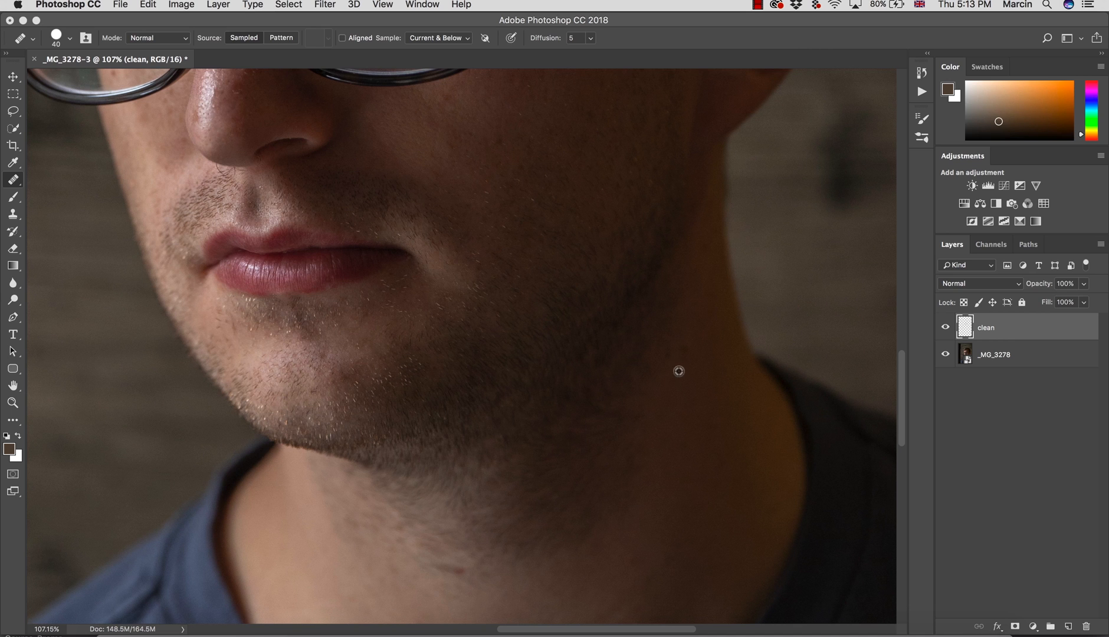
{"action": "scroll", "coordinate": [419, 476], "scroll_direction": "down", "scroll_amount": 6}
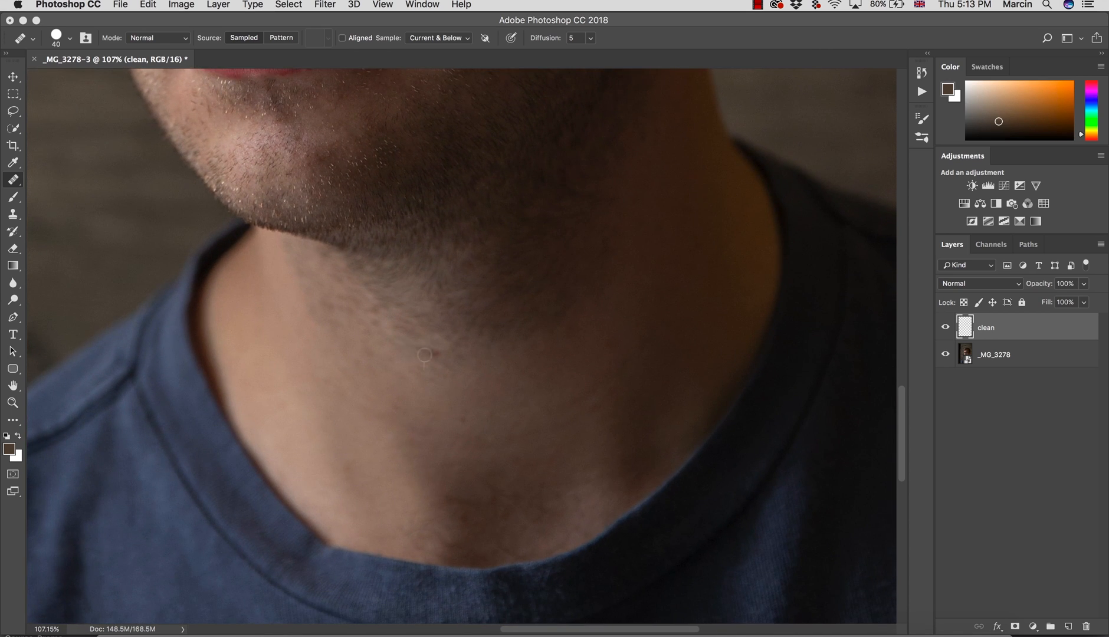
{"action": "key", "text": "alt+super+z"}
Step: Heal the small blemishes on the side of the nose using nearby clean skin as the source
{"action": "scroll", "coordinate": [364, 272], "scroll_direction": "up", "scroll_amount": 10}
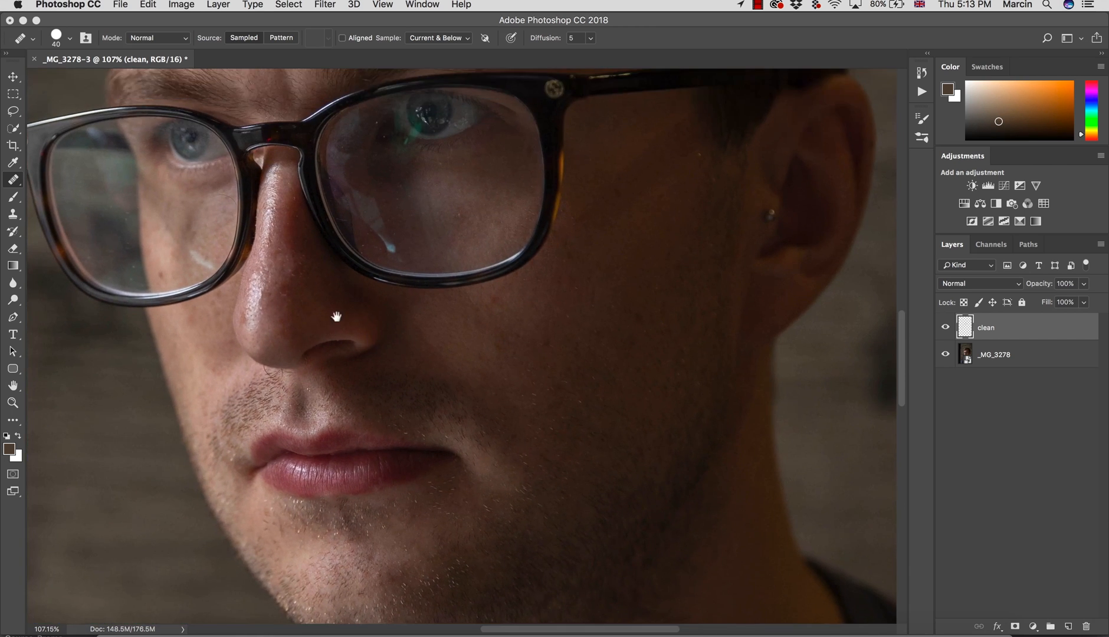
{"action": "left_click_drag", "start_coordinate": [279, 283], "coordinate": [319, 297]}
{"action": "left_click", "coordinate": [311, 318], "text": "alt"}
{"action": "left_click", "coordinate": [294, 303]}
{"action": "left_click", "coordinate": [323, 325], "text": "alt"}
{"action": "left_click", "coordinate": [299, 301]}
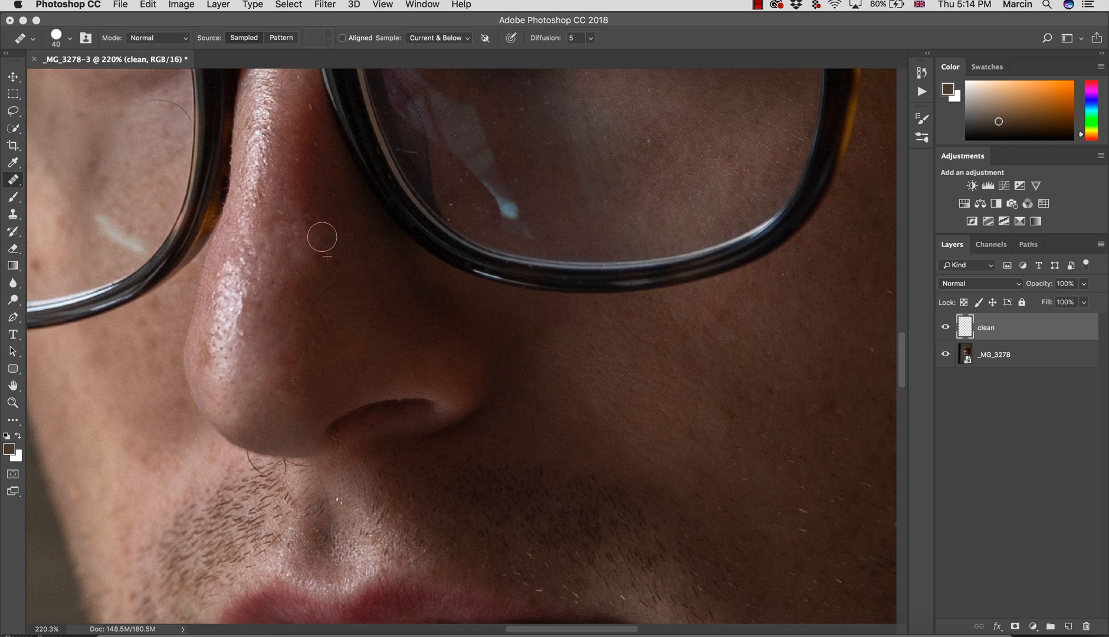
Step: Heal the spots along the bridge and middle of the nose with freshly sampled skin
{"action": "left_click", "coordinate": [316, 175], "text": "alt"}
{"action": "left_click", "coordinate": [283, 216]}
{"action": "left_click", "coordinate": [301, 139]}
{"action": "left_click", "coordinate": [307, 168]}
{"action": "left_click", "coordinate": [325, 280]}
Step: Heal the blemishes around the tip and lower part of the nose
{"action": "left_click_drag", "start_coordinate": [286, 337], "coordinate": [273, 353]}
{"action": "left_click", "coordinate": [306, 361], "text": "alt"}
{"action": "left_click", "coordinate": [286, 360]}
{"action": "left_click", "coordinate": [323, 374], "text": "alt"}
{"action": "left_click_drag", "start_coordinate": [292, 396], "coordinate": [296, 384]}
Step: Heal the bright blue reflection mark on the larger lens of the glasses, sampling clean skin beside it
{"action": "scroll", "coordinate": [546, 202], "scroll_direction": "up", "scroll_amount": 5}
{"action": "left_click", "coordinate": [625, 292]}
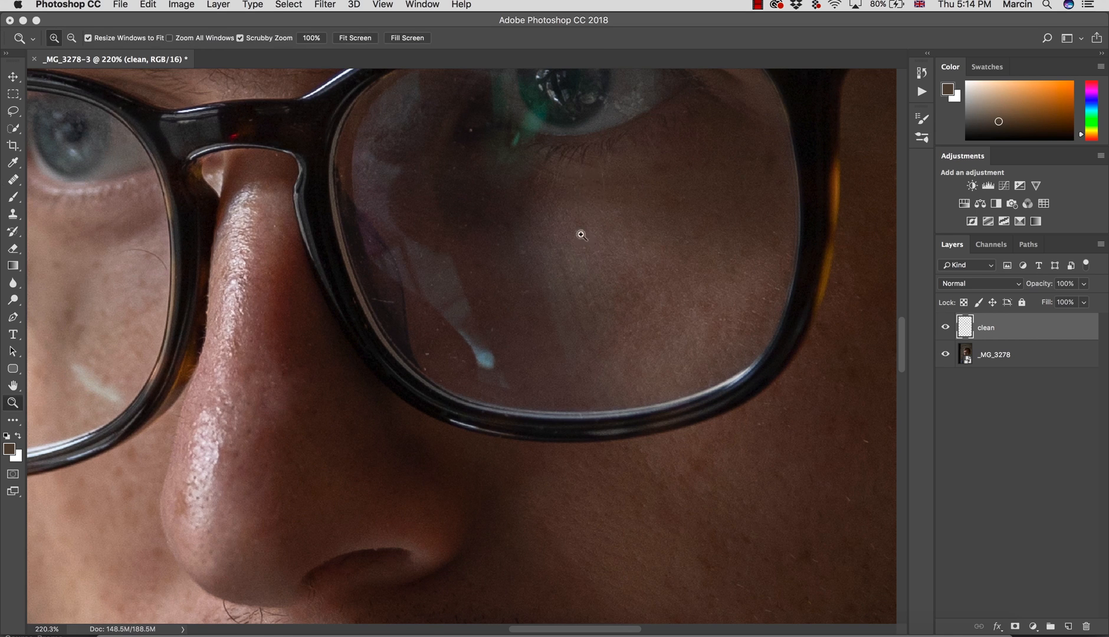
{"action": "key", "text": "z"}
{"action": "left_click_drag", "start_coordinate": [582, 285], "coordinate": [517, 268]}
{"action": "key", "text": "super+space"}
{"action": "mouse_move", "coordinate": [398, 309]}
{"action": "left_mouse_down"}
{"action": "mouse_move", "coordinate": [473, 331]}
{"action": "mouse_move", "coordinate": [426, 334]}
{"action": "left_mouse_up"}
{"action": "left_click", "coordinate": [413, 310], "text": "alt"}
{"action": "left_click", "coordinate": [417, 325], "text": "alt"}
{"action": "left_click", "coordinate": [419, 285]}
Step: Heal the remaining specks and reflection traces on the same lens, resampling for each spot
{"action": "left_click", "coordinate": [375, 314], "text": "alt"}
{"action": "left_click", "coordinate": [342, 307]}
{"action": "left_click", "coordinate": [357, 254], "text": "alt"}
{"action": "left_click", "coordinate": [387, 221]}
{"action": "left_click", "coordinate": [389, 257], "text": "alt"}
{"action": "left_click", "coordinate": [415, 231]}
{"action": "left_click", "coordinate": [397, 326], "text": "alt"}
{"action": "left_click", "coordinate": [424, 355]}
Step: Examine the retouched lens, nose and cheek close up and in the whole face for leftover marks
{"action": "key", "text": "space"}
{"action": "mouse_move", "coordinate": [453, 204]}
{"action": "left_mouse_down"}
{"action": "mouse_move", "coordinate": [428, 297]}
{"action": "mouse_move", "coordinate": [340, 474]}
{"action": "left_mouse_up"}
{"action": "left_click_drag", "start_coordinate": [412, 374], "coordinate": [298, 311]}
{"action": "left_click_drag", "start_coordinate": [457, 413], "coordinate": [113, 199]}
{"action": "mouse_move", "coordinate": [374, 316]}
{"action": "left_mouse_down"}
{"action": "mouse_move", "coordinate": [354, 304]}
{"action": "mouse_move", "coordinate": [367, 277]}
{"action": "mouse_move", "coordinate": [337, 280]}
{"action": "mouse_move", "coordinate": [295, 236]}
{"action": "mouse_move", "coordinate": [323, 252]}
{"action": "left_mouse_up"}
{"action": "key", "text": "super+space"}
{"action": "left_click", "coordinate": [344, 304]}
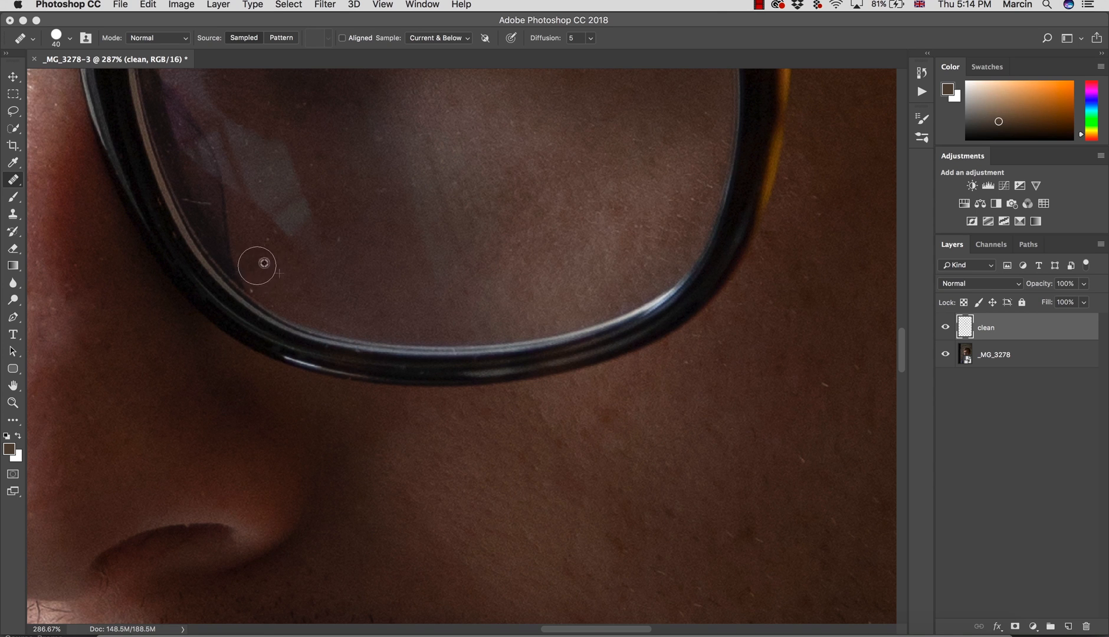
{"action": "mouse_move", "coordinate": [379, 270]}
{"action": "left_mouse_down"}
{"action": "mouse_move", "coordinate": [349, 269]}
{"action": "mouse_move", "coordinate": [391, 238]}
{"action": "mouse_move", "coordinate": [354, 272]}
{"action": "left_mouse_up"}
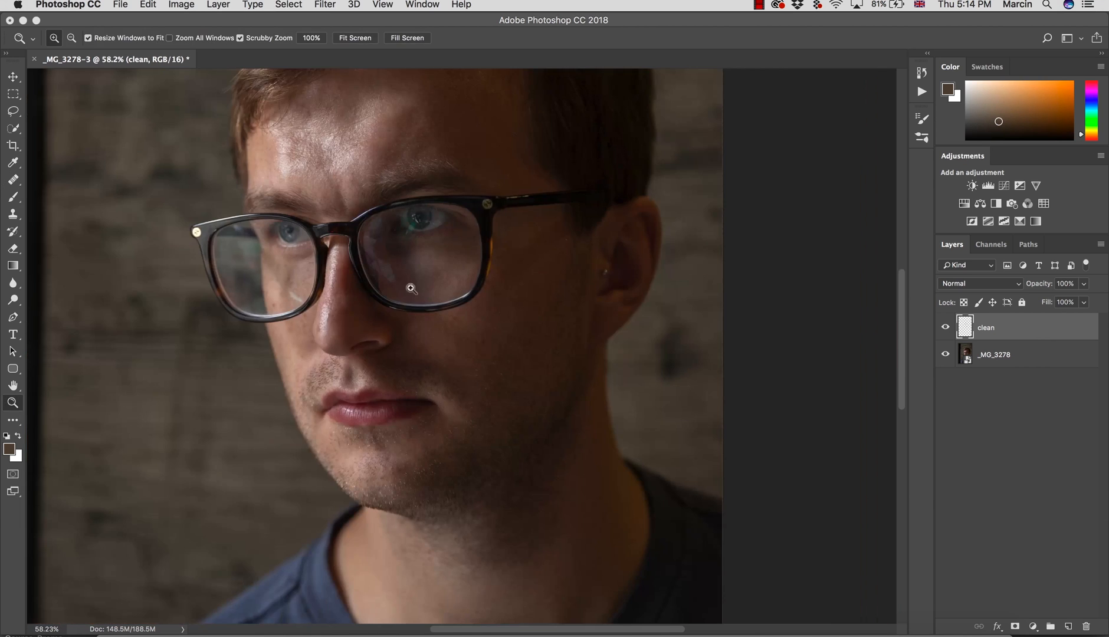
Step: Try to heal the green reflection along the iris of the eye behind the larger lens, using a 15-pixel Healing Brush
{"action": "left_click_drag", "start_coordinate": [410, 226], "coordinate": [505, 255]}
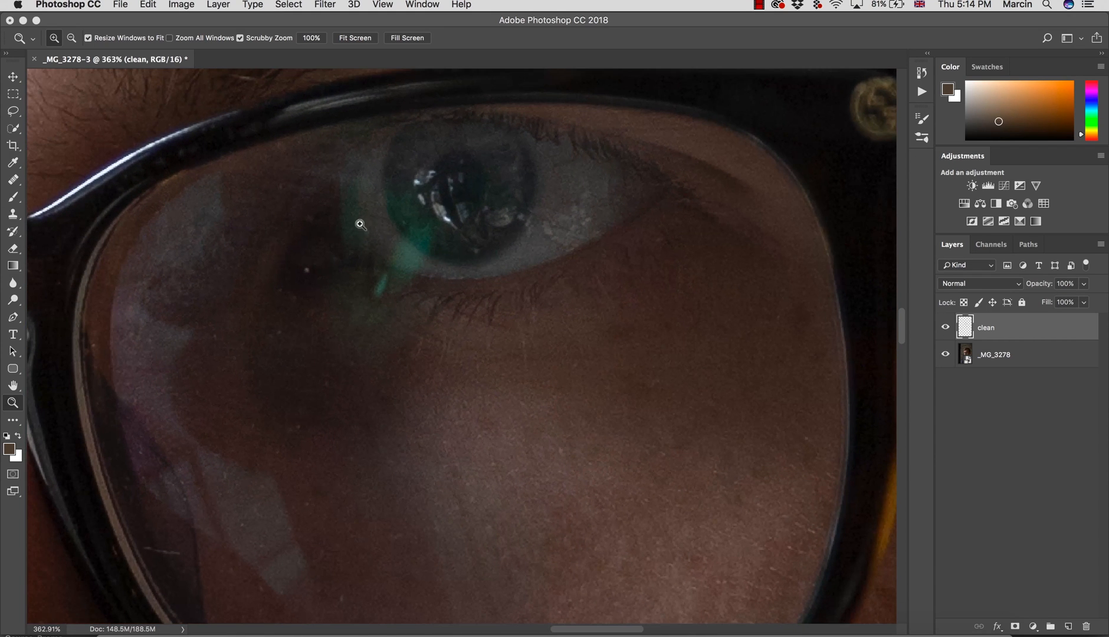
{"action": "left_click_drag", "start_coordinate": [404, 242], "coordinate": [405, 228]}
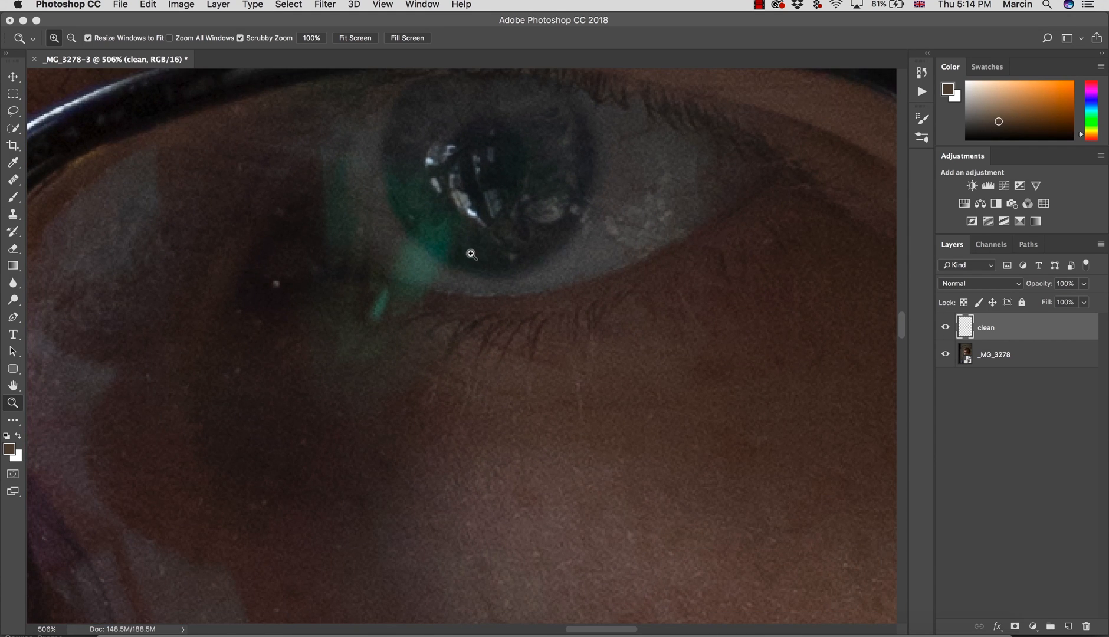
{"action": "key", "text": "bracketleft"}
{"action": "key", "text": "bracketleft"}
{"action": "key", "text": "bracketleft"}
{"action": "key", "text": "bracketleft"}
{"action": "key", "text": "bracketleft"}
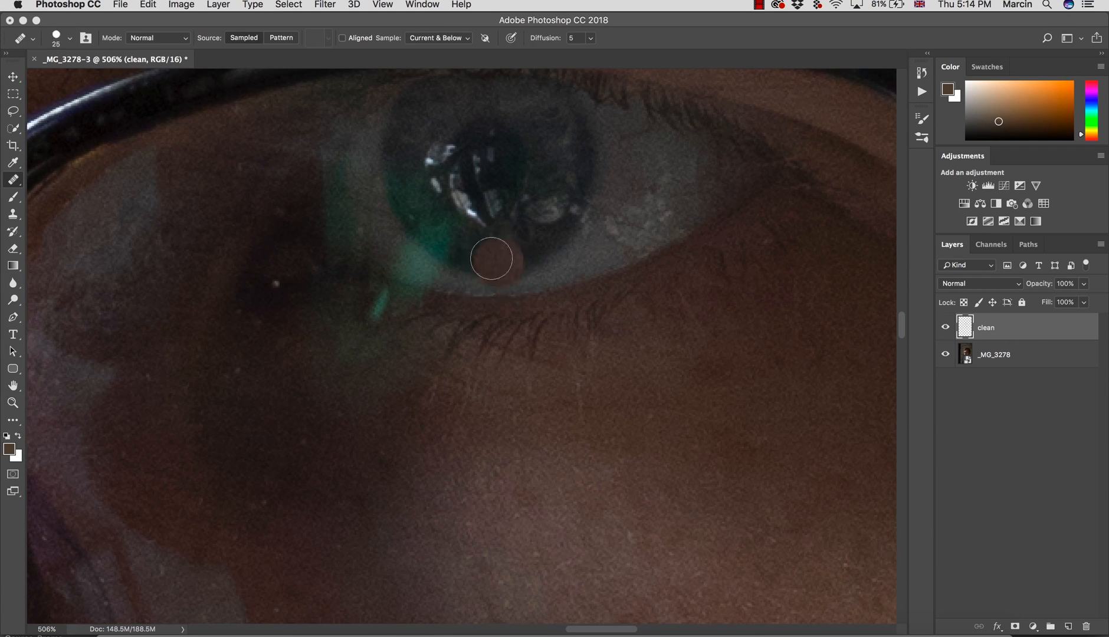
{"action": "left_click", "coordinate": [458, 236]}
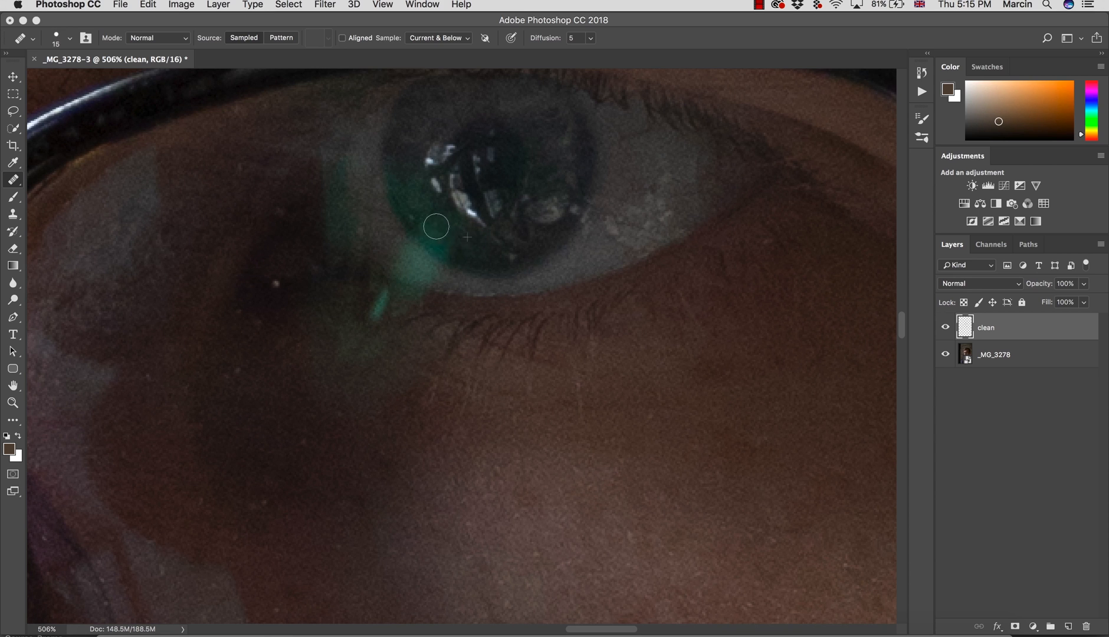
Step: Clone clean iris texture over the green reflection along the iris's inner edge with the Clone Stamp
{"action": "key", "text": "s"}
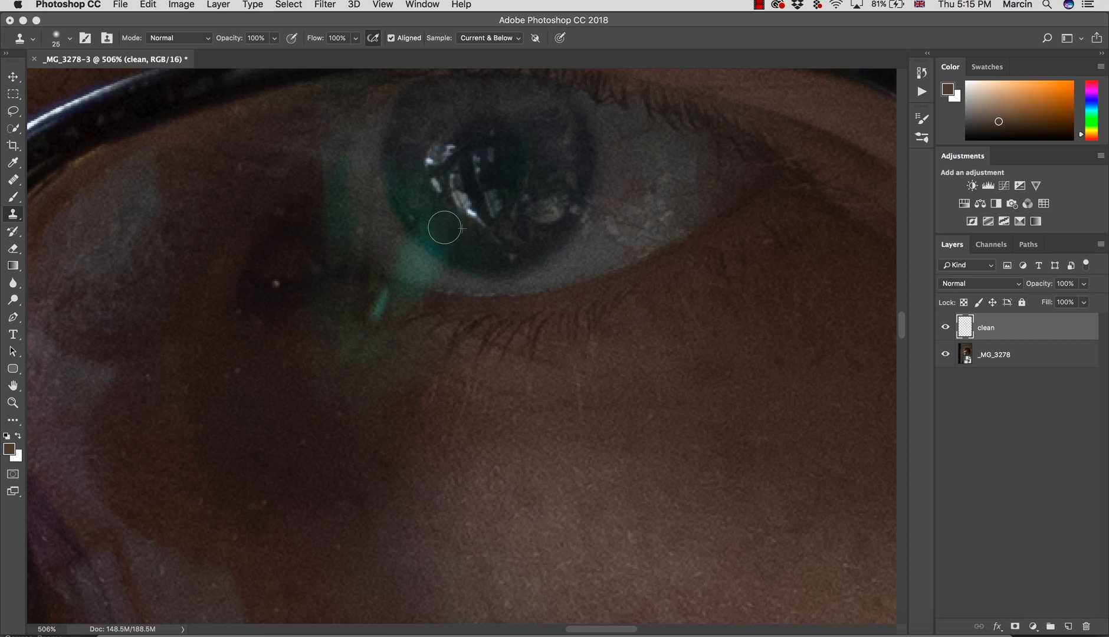
{"action": "left_click", "coordinate": [408, 150], "text": "alt"}
{"action": "mouse_move", "coordinate": [403, 170]}
{"action": "left_mouse_down"}
{"action": "mouse_move", "coordinate": [426, 189]}
{"action": "mouse_move", "coordinate": [412, 173]}
{"action": "mouse_move", "coordinate": [400, 184]}
{"action": "mouse_move", "coordinate": [442, 223]}
{"action": "mouse_move", "coordinate": [428, 230]}
{"action": "mouse_move", "coordinate": [442, 244]}
{"action": "mouse_move", "coordinate": [409, 211]}
{"action": "mouse_move", "coordinate": [420, 217]}
{"action": "left_mouse_up"}
Step: Clone clean eye texture over the bright green patch where the lower iris edge meets the eye white
{"action": "left_click", "coordinate": [463, 246], "text": "alt"}
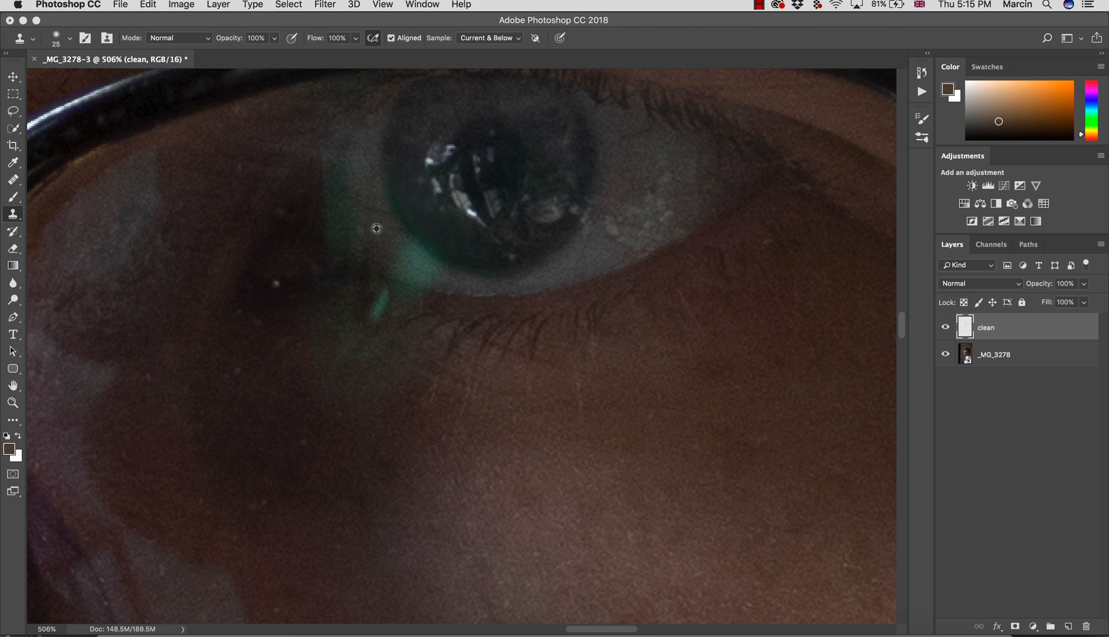
{"action": "mouse_move", "coordinate": [389, 246]}
{"action": "left_mouse_down"}
{"action": "mouse_move", "coordinate": [456, 281]}
{"action": "mouse_move", "coordinate": [427, 275]}
{"action": "mouse_move", "coordinate": [406, 250]}
{"action": "left_mouse_up"}
{"action": "left_click", "coordinate": [455, 282], "text": "alt"}
{"action": "left_click", "coordinate": [395, 254], "text": "alt"}
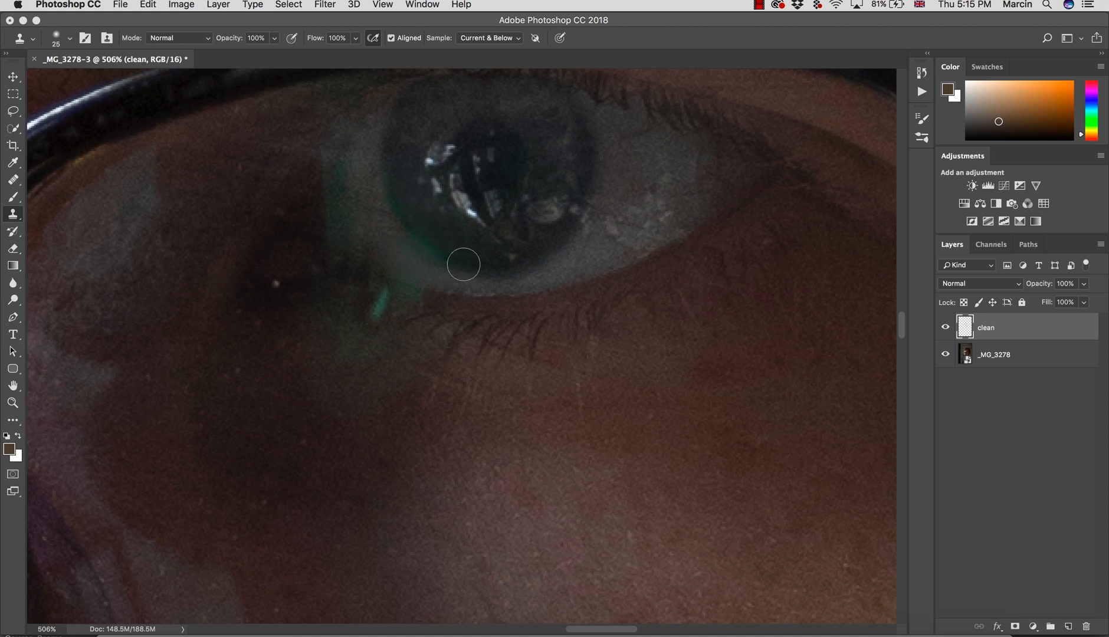
{"action": "left_click", "coordinate": [435, 256]}
{"action": "mouse_move", "coordinate": [414, 235]}
{"action": "left_mouse_down"}
{"action": "mouse_move", "coordinate": [442, 263]}
{"action": "mouse_move", "coordinate": [404, 254]}
{"action": "left_mouse_up"}
Step: Clone over the green streaks at the inner corner of the eye, resampling from nearby areas
{"action": "left_click", "coordinate": [354, 175], "text": "alt"}
{"action": "mouse_move", "coordinate": [346, 213]}
{"action": "left_mouse_down"}
{"action": "mouse_move", "coordinate": [342, 194]}
{"action": "mouse_move", "coordinate": [342, 223]}
{"action": "mouse_move", "coordinate": [360, 252]}
{"action": "left_mouse_up"}
{"action": "left_click", "coordinate": [349, 216], "text": "alt"}
{"action": "left_click", "coordinate": [382, 327], "text": "alt"}
{"action": "mouse_move", "coordinate": [383, 297]}
{"action": "left_mouse_down"}
{"action": "mouse_move", "coordinate": [377, 322]}
{"action": "mouse_move", "coordinate": [393, 296]}
{"action": "left_mouse_up"}
Step: Clone skin over the remaining green marks just below the inner corner of the eye
{"action": "key", "text": "z"}
{"action": "mouse_move", "coordinate": [424, 356]}
{"action": "left_mouse_down"}
{"action": "mouse_move", "coordinate": [349, 332]}
{"action": "mouse_move", "coordinate": [280, 334]}
{"action": "left_mouse_up"}
{"action": "left_click_drag", "start_coordinate": [402, 374], "coordinate": [519, 374]}
{"action": "key", "text": "s"}
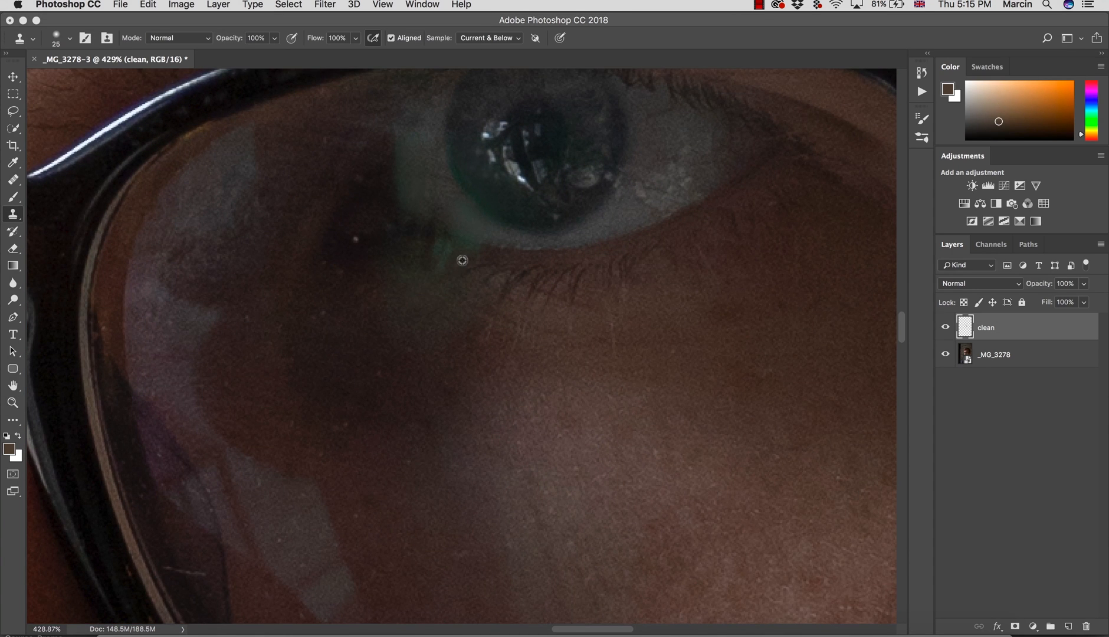
{"action": "left_click", "coordinate": [423, 254], "text": "alt"}
{"action": "mouse_move", "coordinate": [435, 248]}
{"action": "left_mouse_down"}
{"action": "mouse_move", "coordinate": [445, 262]}
{"action": "mouse_move", "coordinate": [470, 255]}
{"action": "mouse_move", "coordinate": [445, 255]}
{"action": "left_mouse_up"}
{"action": "left_click", "coordinate": [430, 272], "text": "alt"}
Step: Touch up the last reflection traces near the eye with the Clone Stamp and check the result across both lenses
{"action": "key", "text": "z"}
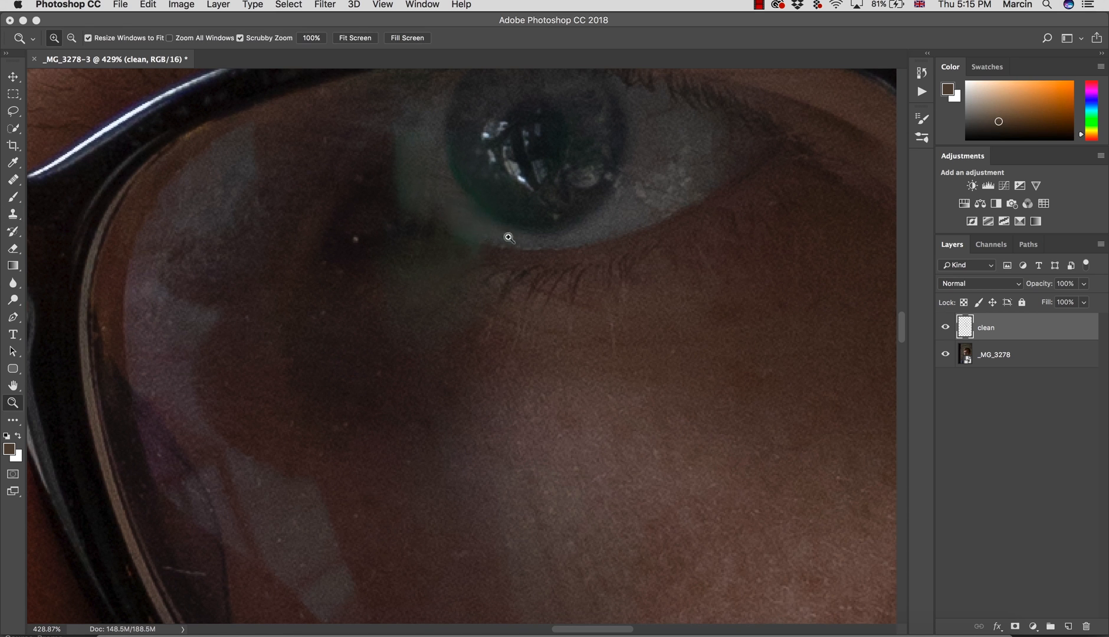
{"action": "key", "text": "super+0"}
{"action": "left_click_drag", "start_coordinate": [484, 255], "coordinate": [557, 263]}
{"action": "key", "text": "s"}
{"action": "left_click", "coordinate": [500, 265], "text": "alt"}
{"action": "mouse_move", "coordinate": [472, 260]}
{"action": "left_mouse_down"}
{"action": "mouse_move", "coordinate": [502, 259]}
{"action": "mouse_move", "coordinate": [437, 290]}
{"action": "left_mouse_up"}
{"action": "key", "text": "z"}
{"action": "mouse_move", "coordinate": [535, 308]}
{"action": "left_mouse_down"}
{"action": "mouse_move", "coordinate": [469, 292]}
{"action": "mouse_move", "coordinate": [496, 323]}
{"action": "left_mouse_up"}
{"action": "key", "text": "s"}
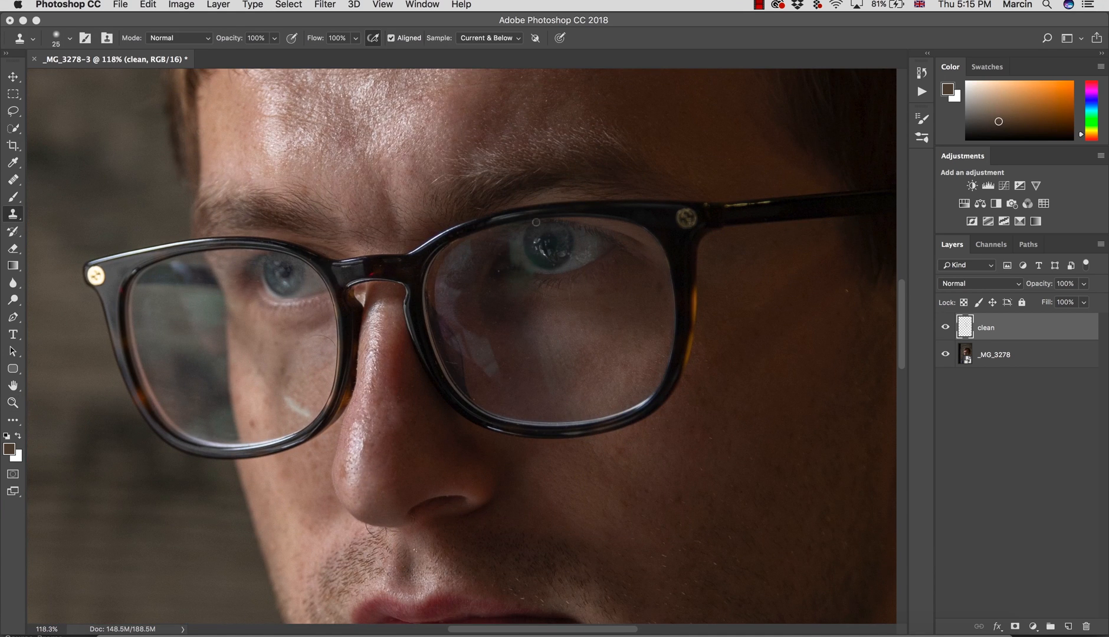
Step: Add a Curves adjustment layer above the clean layer and name it "eyen circle"
{"action": "left_click", "coordinate": [1033, 626]}
{"action": "left_click", "coordinate": [1025, 439]}
{"action": "double_click", "coordinate": [1016, 327]}
{"action": "type", "text": "c"}
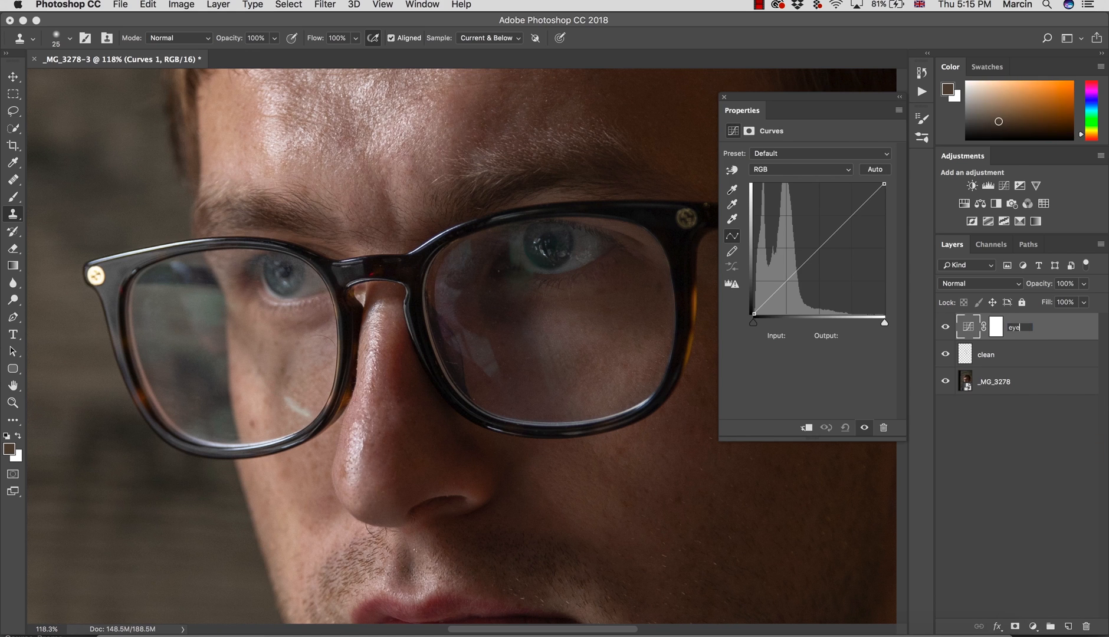
{"action": "key", "text": "Return"}
Step: Darken the eyen circle curve with a point at input 170, output 145, and invert its mask to black
{"action": "key", "text": "super+space"}
{"action": "left_click_drag", "start_coordinate": [522, 264], "coordinate": [599, 264]}
{"action": "left_click_drag", "start_coordinate": [827, 239], "coordinate": [841, 240]}
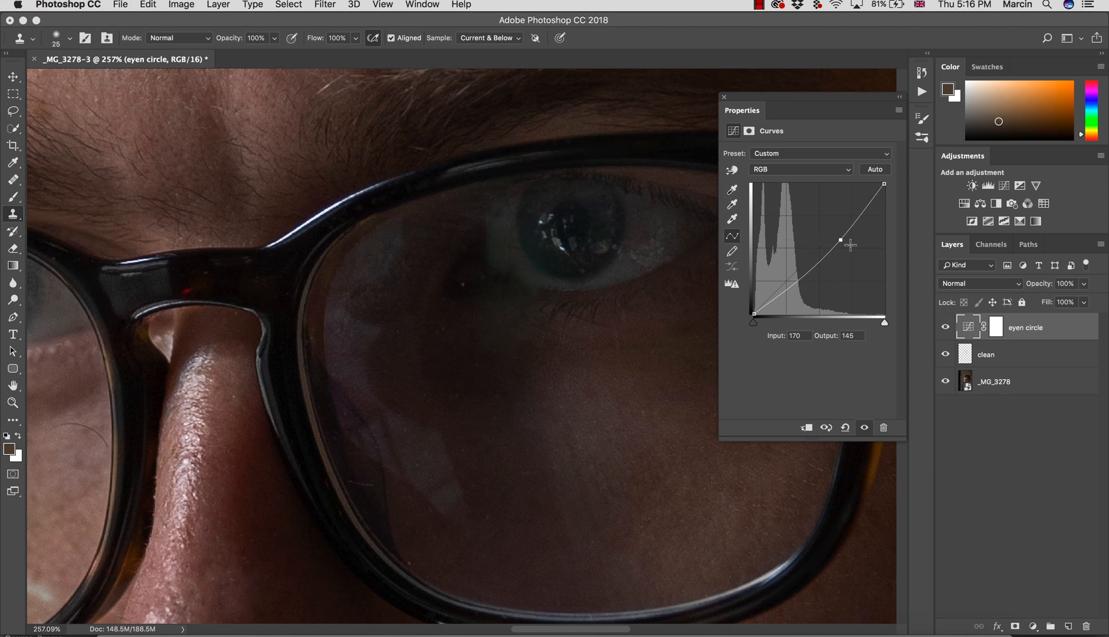
{"action": "left_click", "coordinate": [995, 329]}
{"action": "key", "text": "super+i"}
Step: Paint the darkening into the mask around the iris's outer ring with a 7-pixel white brush at 100% flow
{"action": "key", "text": "super+space"}
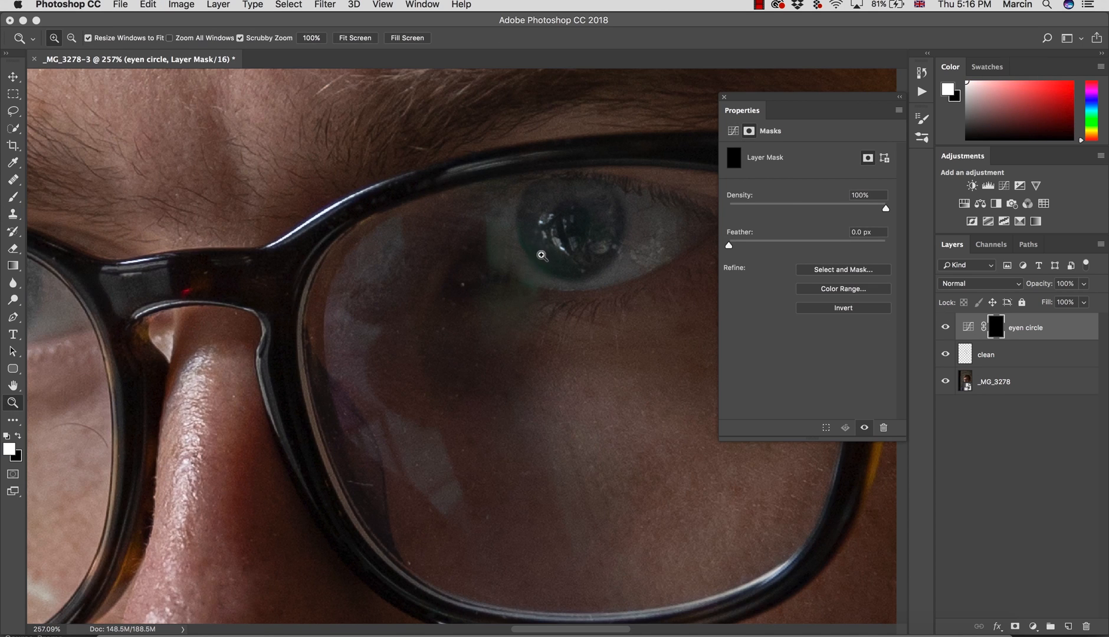
{"action": "left_click_drag", "start_coordinate": [543, 256], "coordinate": [614, 258]}
{"action": "key", "text": "b"}
{"action": "key", "text": "bracketleft"}
{"action": "key", "text": "bracketleft"}
{"action": "key", "text": "bracketleft"}
{"action": "key", "text": "bracketleft"}
{"action": "left_click_drag", "start_coordinate": [316, 42], "coordinate": [378, 46]}
{"action": "key", "text": "bracketleft"}
{"action": "key", "text": "bracketleft"}
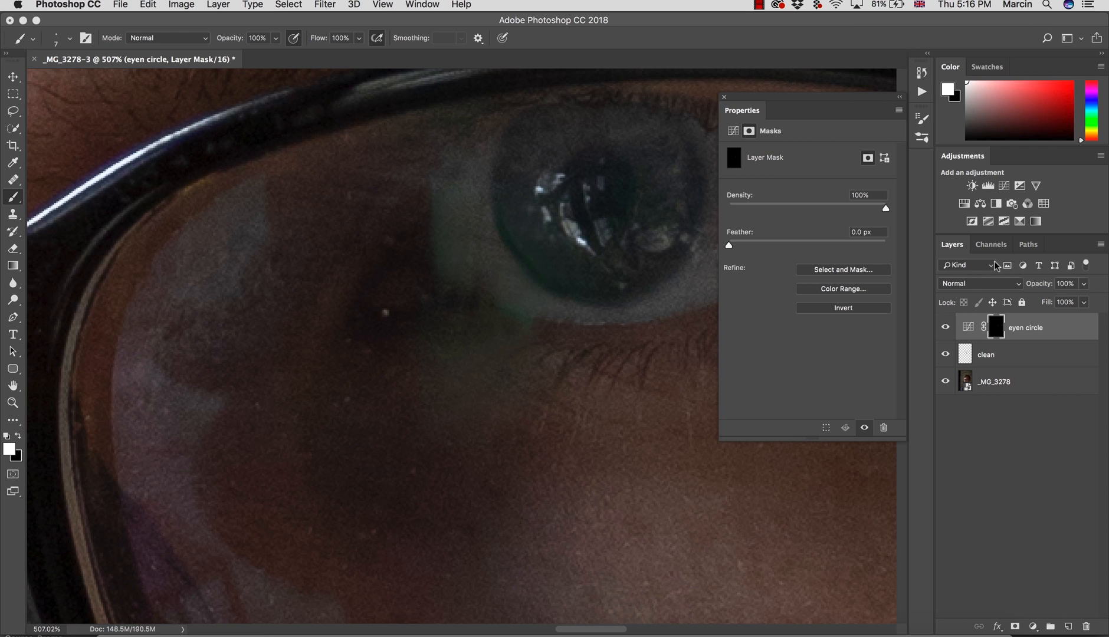
Step: Reduce the eyen circle layer's opacity to 54%, review the whole portrait and close the mask properties
{"action": "left_click_drag", "start_coordinate": [1036, 283], "coordinate": [1032, 283]}
{"action": "key", "text": "super+space"}
{"action": "left_click_drag", "start_coordinate": [531, 304], "coordinate": [473, 305]}
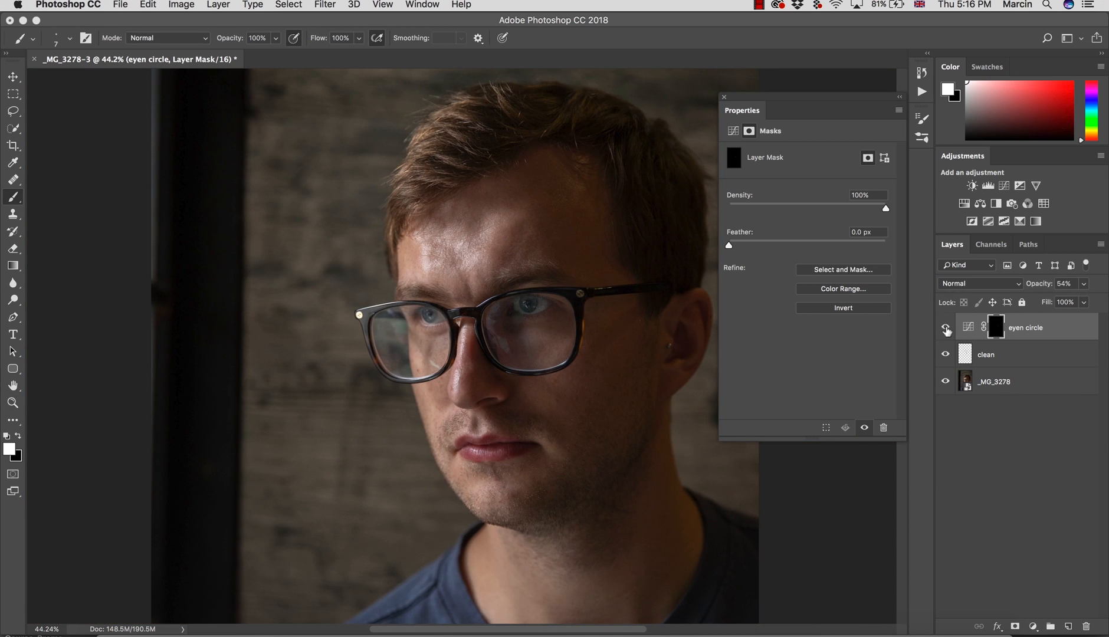
{"action": "key", "text": "super+space"}
{"action": "mouse_move", "coordinate": [538, 355]}
{"action": "left_mouse_down"}
{"action": "mouse_move", "coordinate": [504, 366]}
{"action": "mouse_move", "coordinate": [512, 370]}
{"action": "left_mouse_up"}
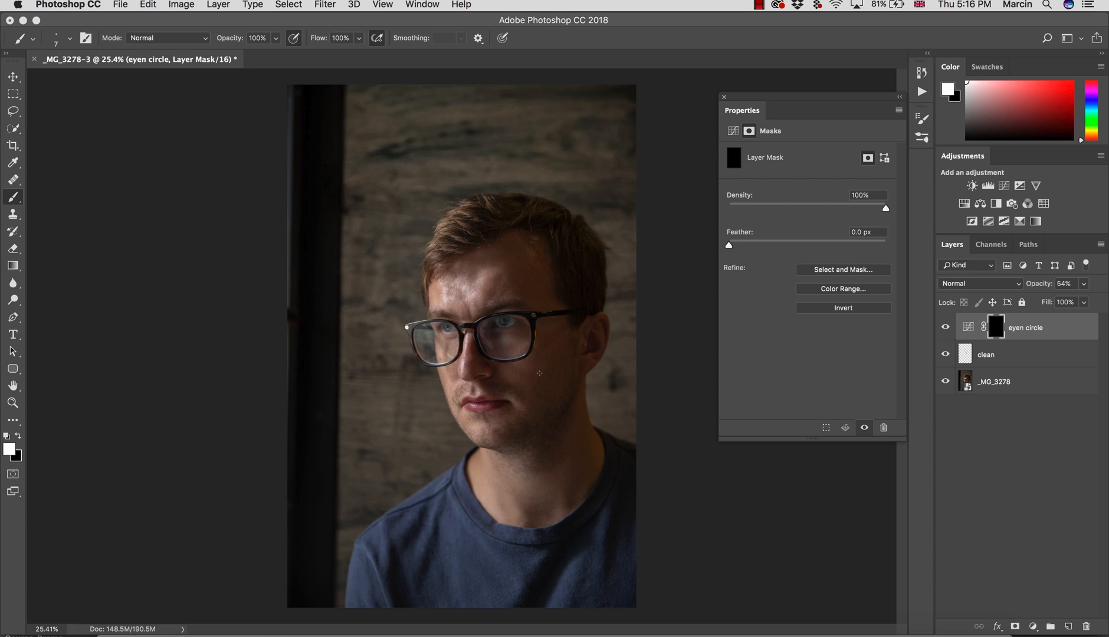
{"action": "left_click", "coordinate": [724, 98]}
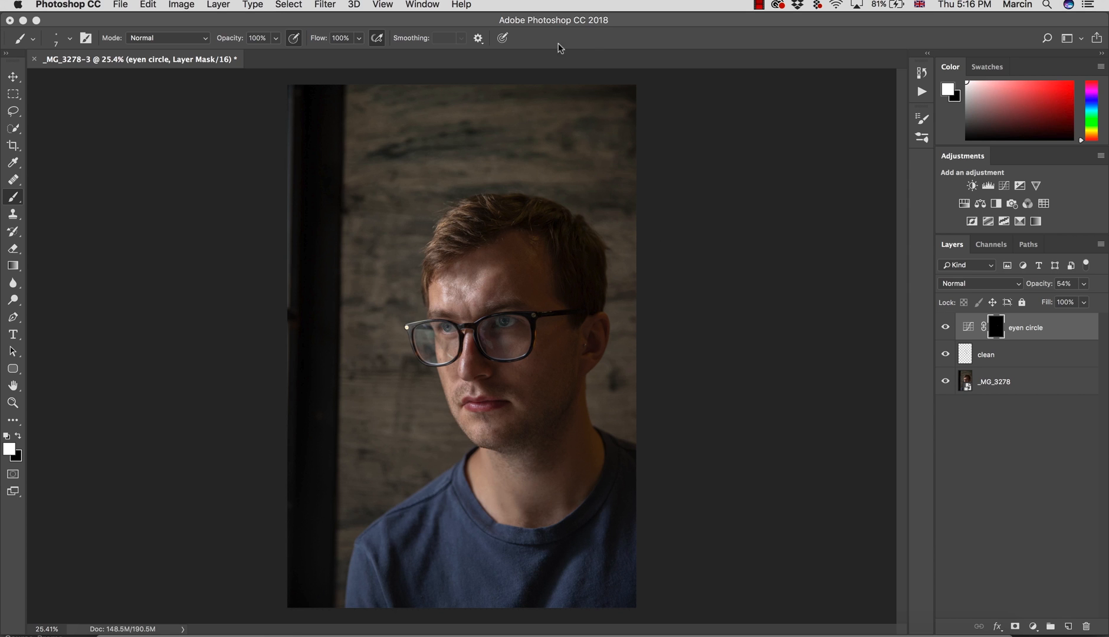
Step: Run the recorded FS 16-Bit frequency separation action with a Gaussian Blur radius of 10 pixels
{"action": "left_click", "coordinate": [425, 6]}
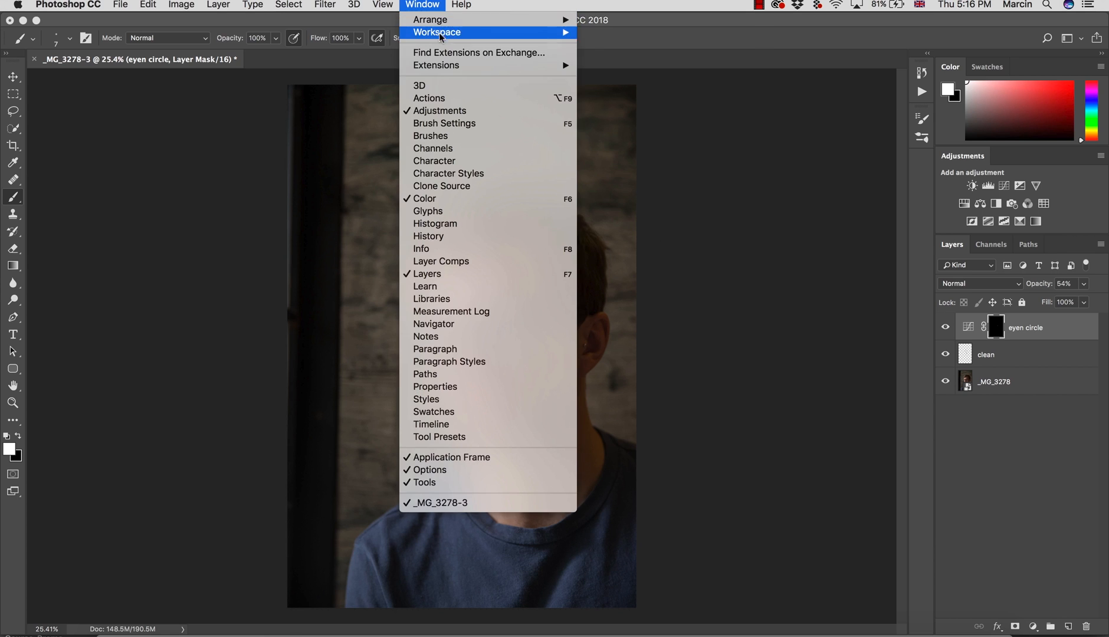
{"action": "left_click", "coordinate": [464, 103]}
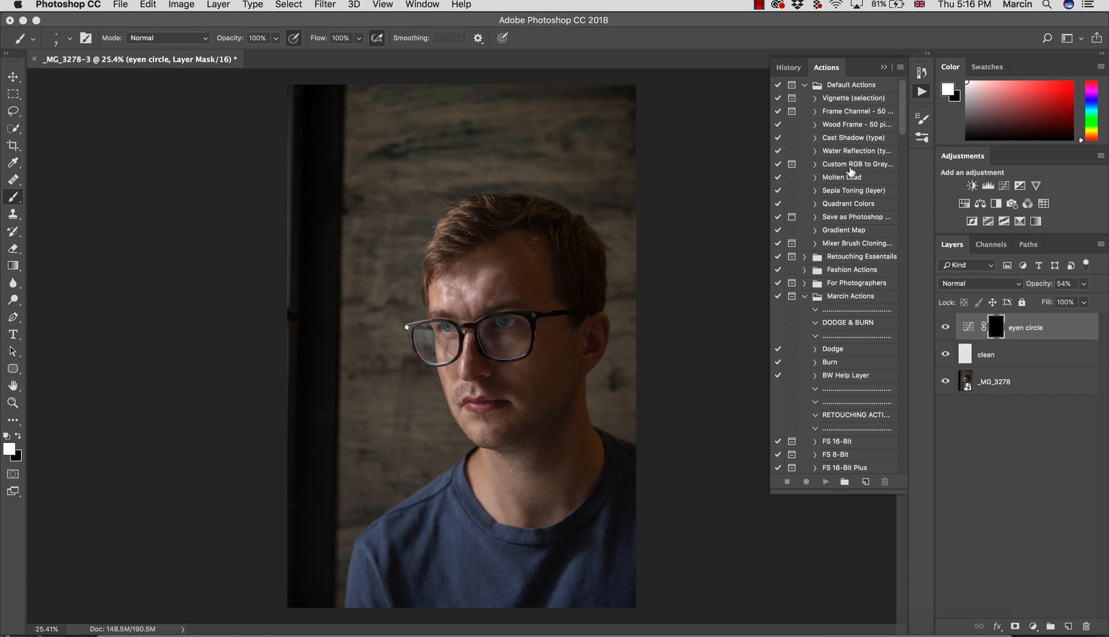
{"action": "scroll", "coordinate": [826, 224], "scroll_direction": "down", "scroll_amount": 8}
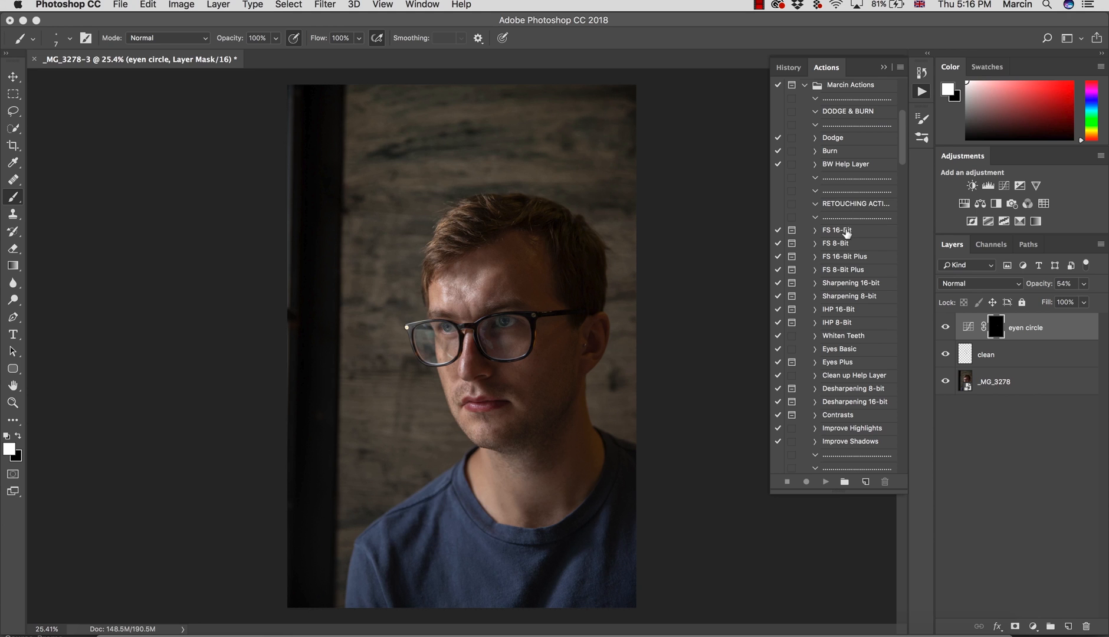
{"action": "left_click", "coordinate": [846, 233]}
{"action": "left_click", "coordinate": [825, 481]}
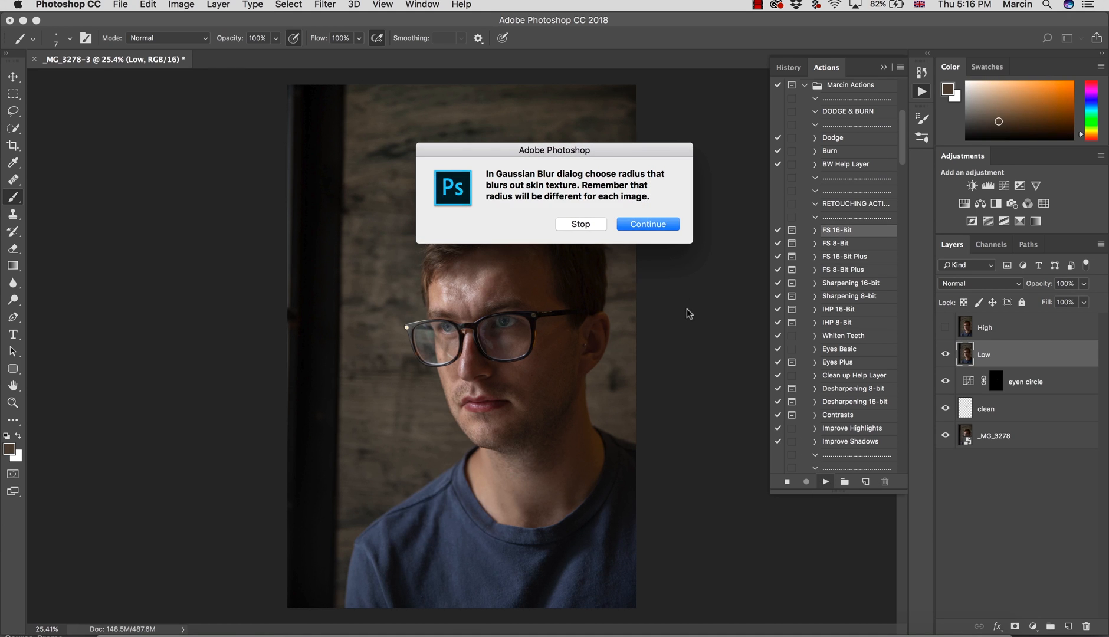
{"action": "left_click", "coordinate": [648, 224]}
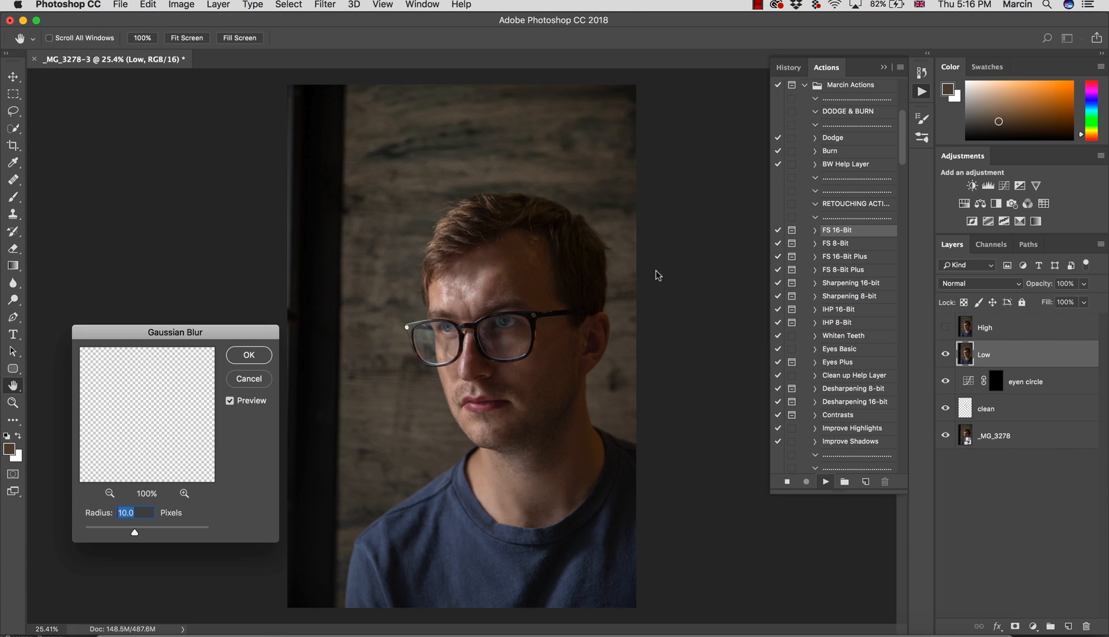
{"action": "left_click", "coordinate": [258, 356]}
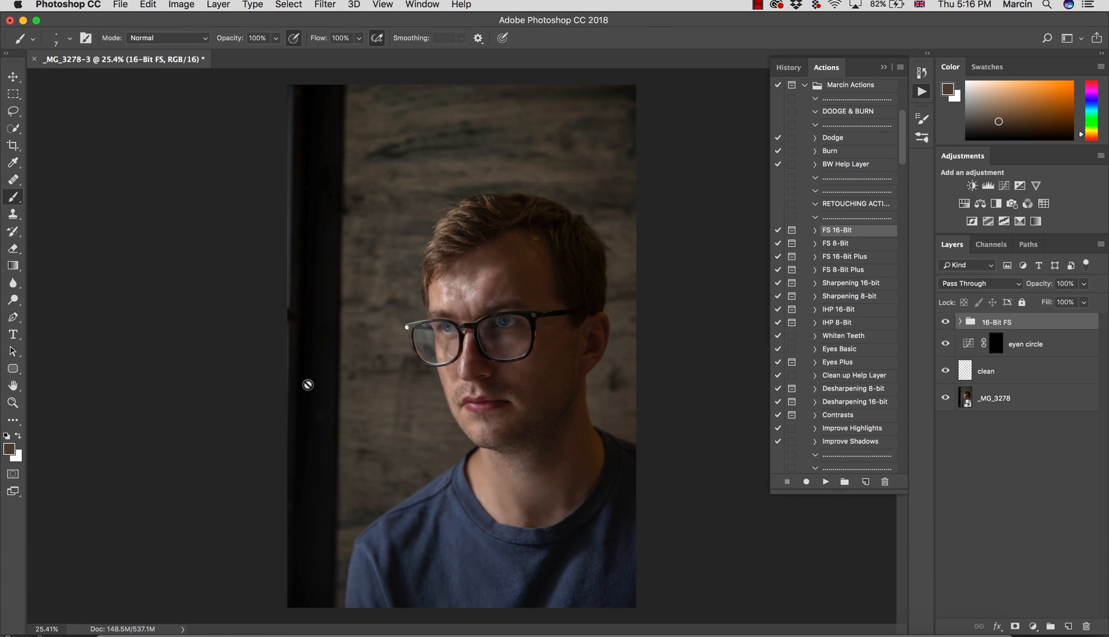
Step: Examine the layers inside the 16-Bit FS group and delete the group
{"action": "key", "text": "z"}
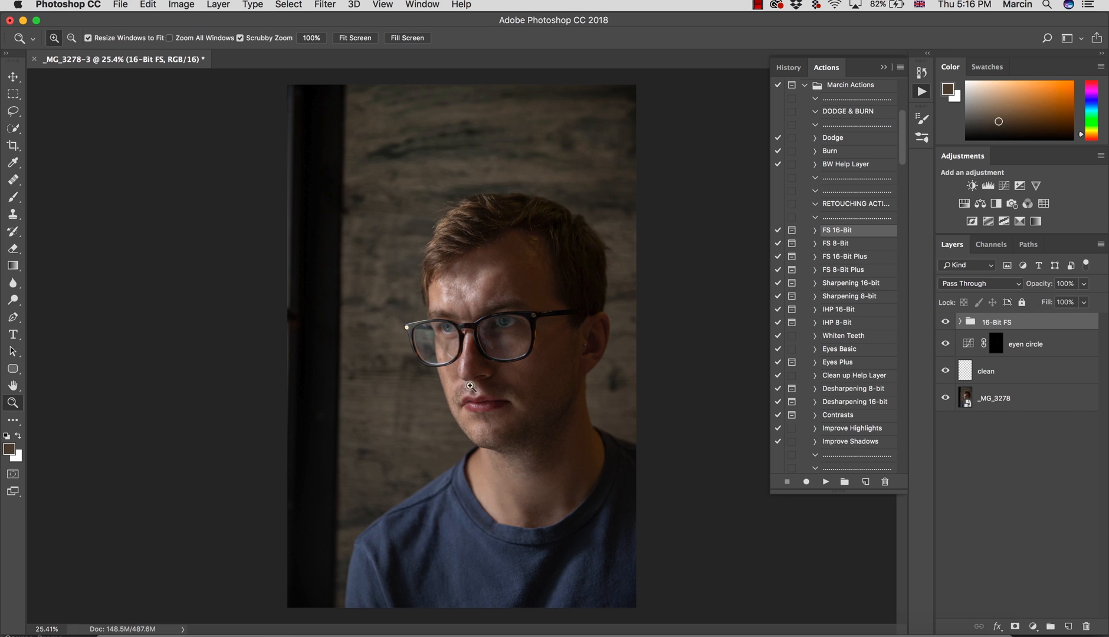
{"action": "mouse_move", "coordinate": [497, 298]}
{"action": "left_mouse_down"}
{"action": "mouse_move", "coordinate": [527, 308]}
{"action": "mouse_move", "coordinate": [512, 304]}
{"action": "left_mouse_up"}
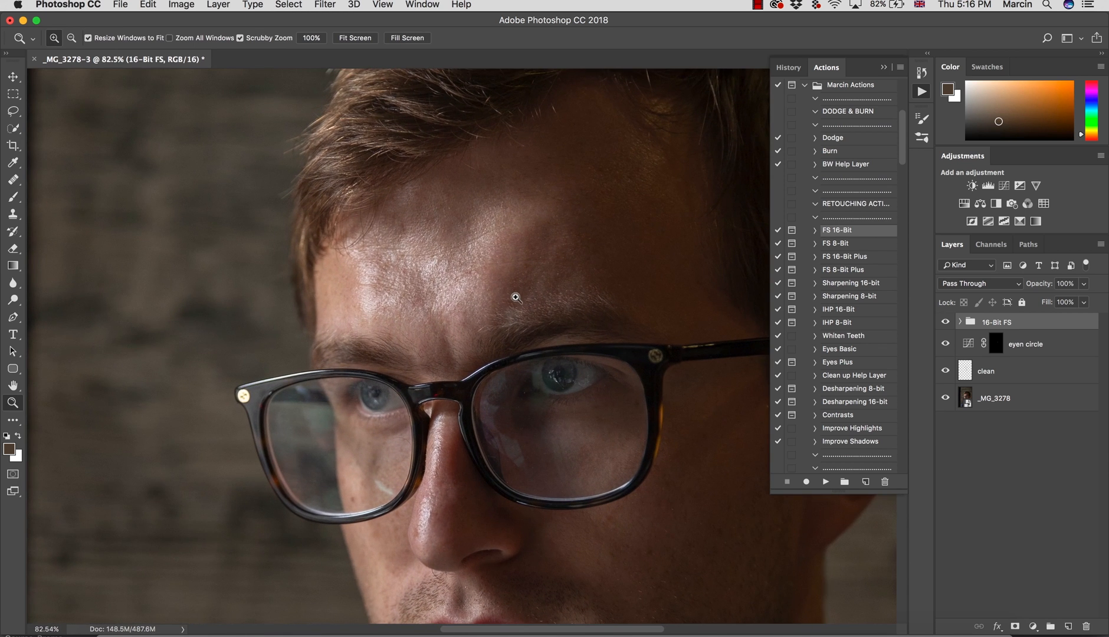
{"action": "key", "text": "b"}
{"action": "left_click", "coordinate": [962, 322]}
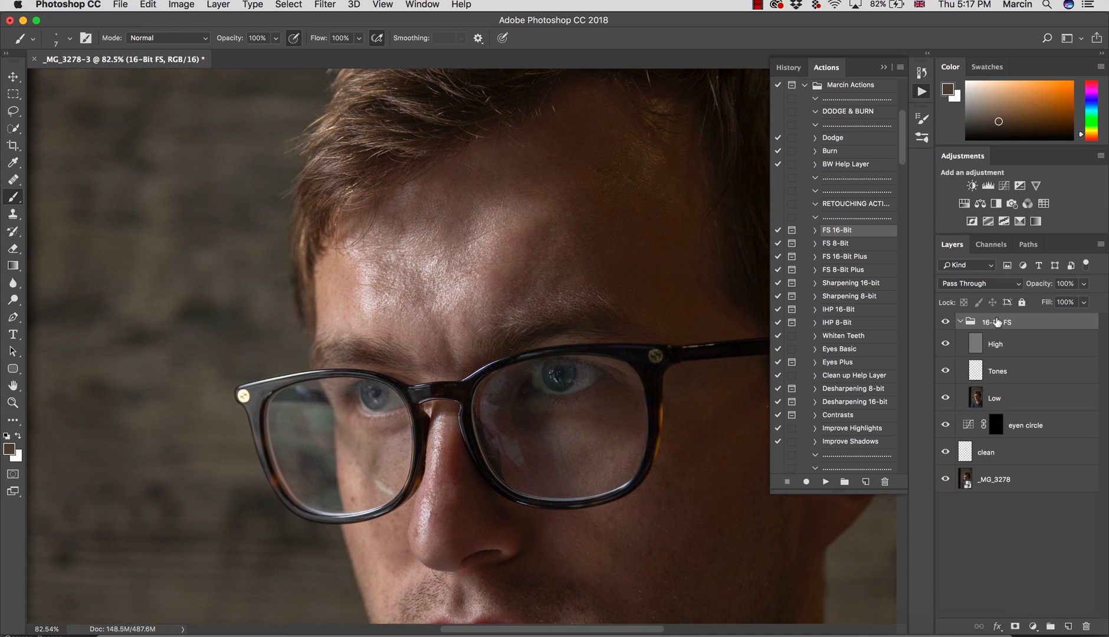
{"action": "key", "text": "BackSpace"}
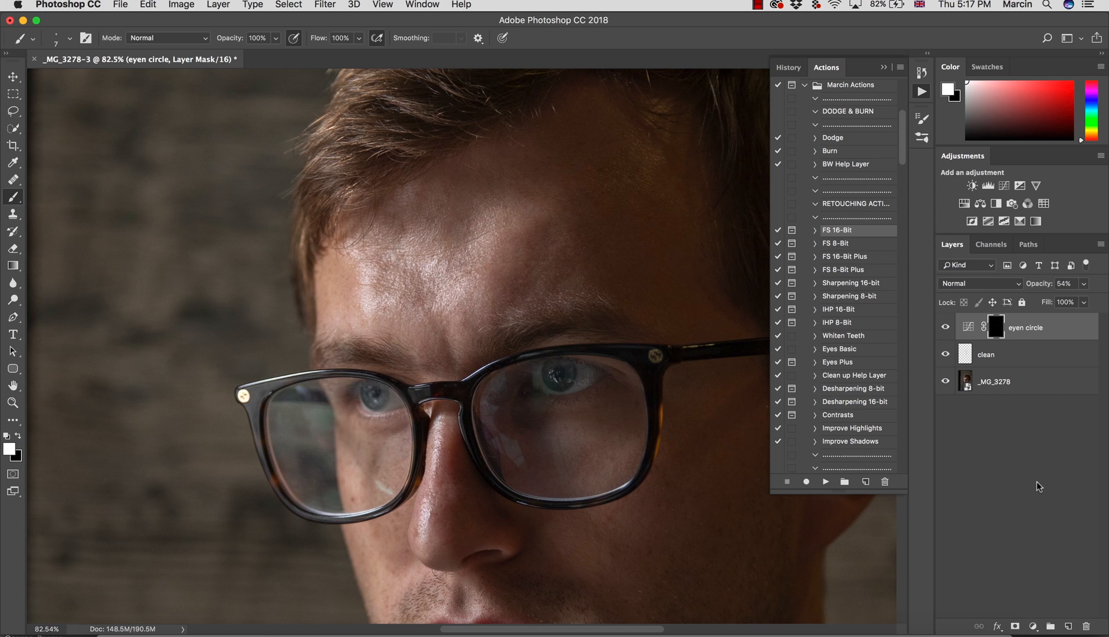
Step: Stamp all visible layers into a new top layer and name it "low"
{"action": "key", "text": "super+alt+shift+e"}
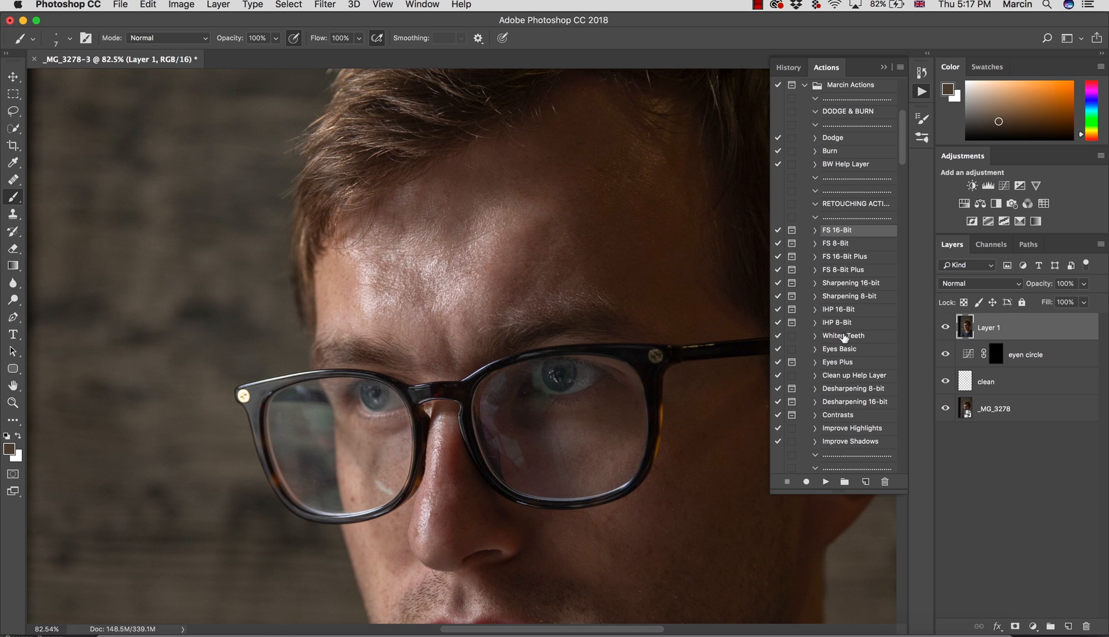
{"action": "double_click", "coordinate": [989, 324]}
{"action": "type", "text": "low"}
{"action": "key", "text": "Return"}
Step: Duplicate the low layer and rename the copy "high"
{"action": "key", "text": "super+j"}
{"action": "double_click", "coordinate": [993, 333]}
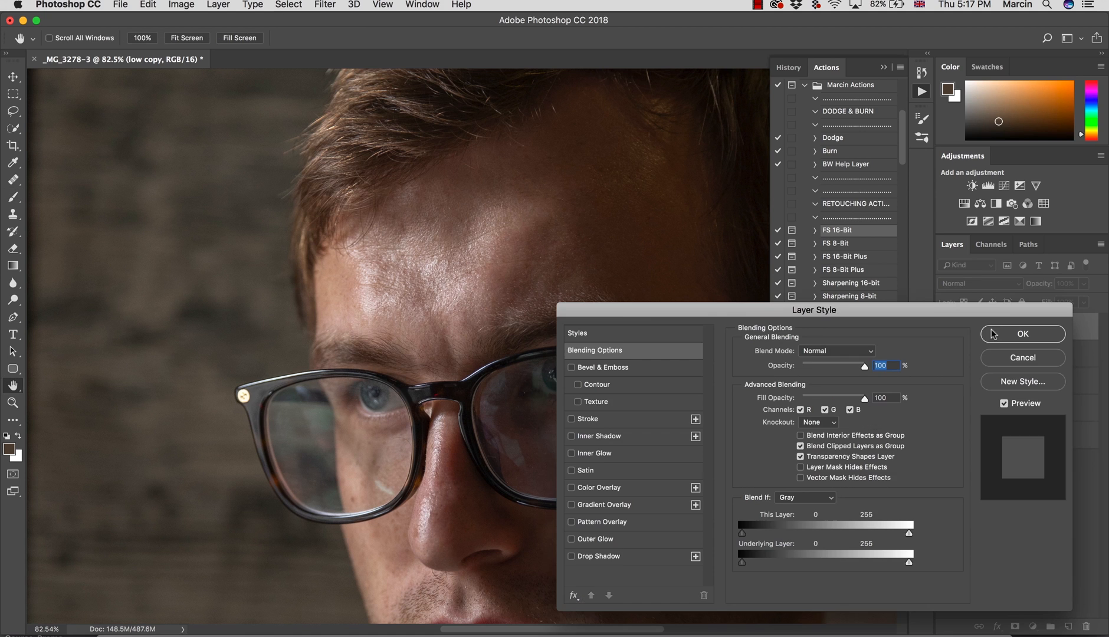
{"action": "left_click", "coordinate": [998, 320]}
{"action": "double_click", "coordinate": [994, 327]}
{"action": "type", "text": "high"}
{"action": "key", "text": "Return"}
Step: Hide the high layer and apply a Gaussian Blur with a 9-pixel radius to the low layer
{"action": "left_click", "coordinate": [947, 328]}
{"action": "left_click", "coordinate": [967, 354]}
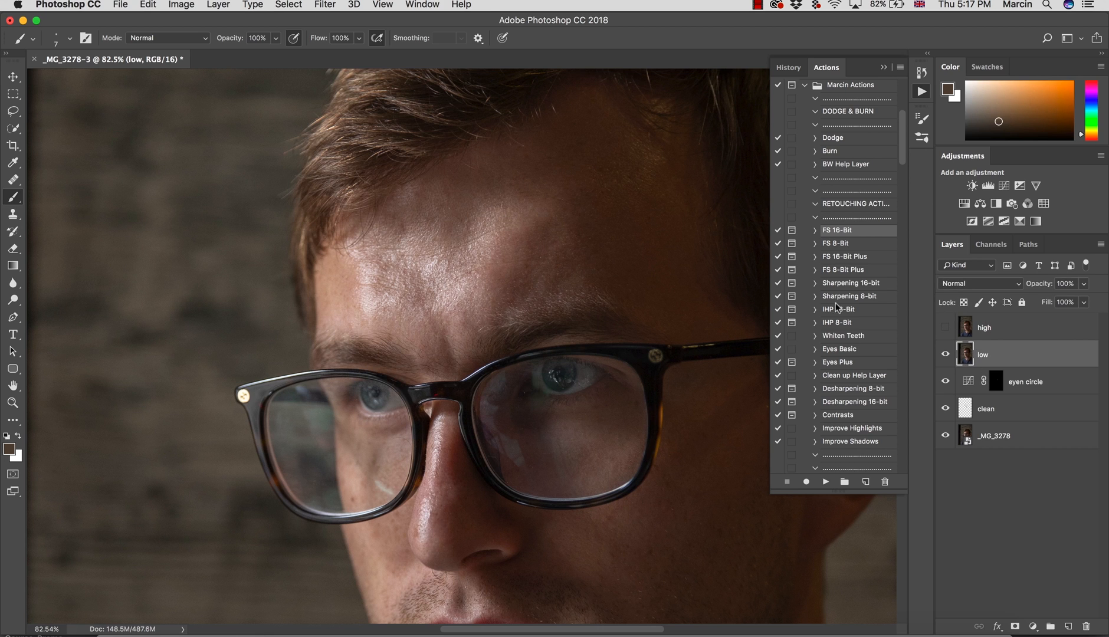
{"action": "left_click", "coordinate": [324, 5]}
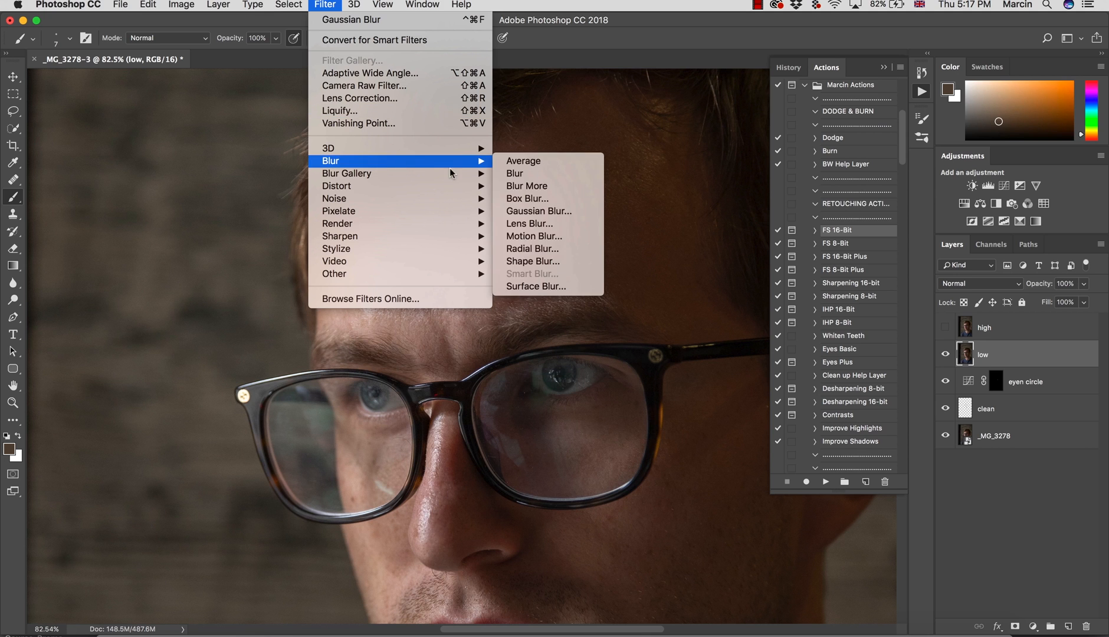
{"action": "mouse_move", "coordinate": [478, 162]}
{"action": "left_click", "coordinate": [531, 211]}
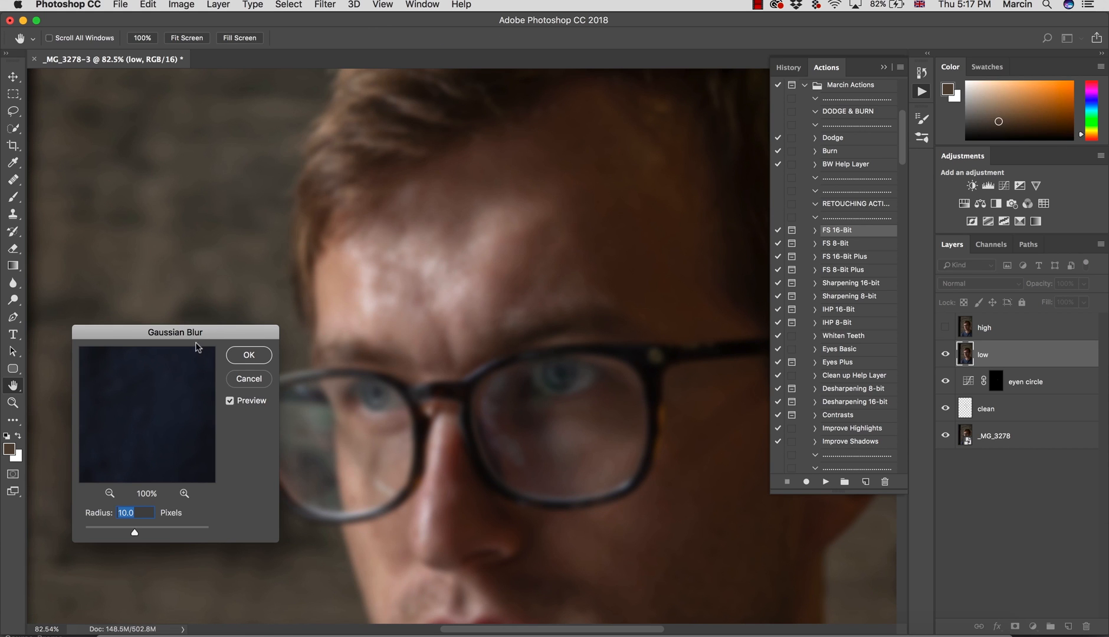
{"action": "type", "text": "9"}
{"action": "left_click", "coordinate": [249, 355]}
Step: Show the high layer, apply the inverted low layer to it with Add blending, scale 2 and offset 0, and set its blend mode to Linear Light
{"action": "left_click", "coordinate": [946, 327]}
{"action": "left_click", "coordinate": [967, 328]}
{"action": "left_click", "coordinate": [181, 4]}
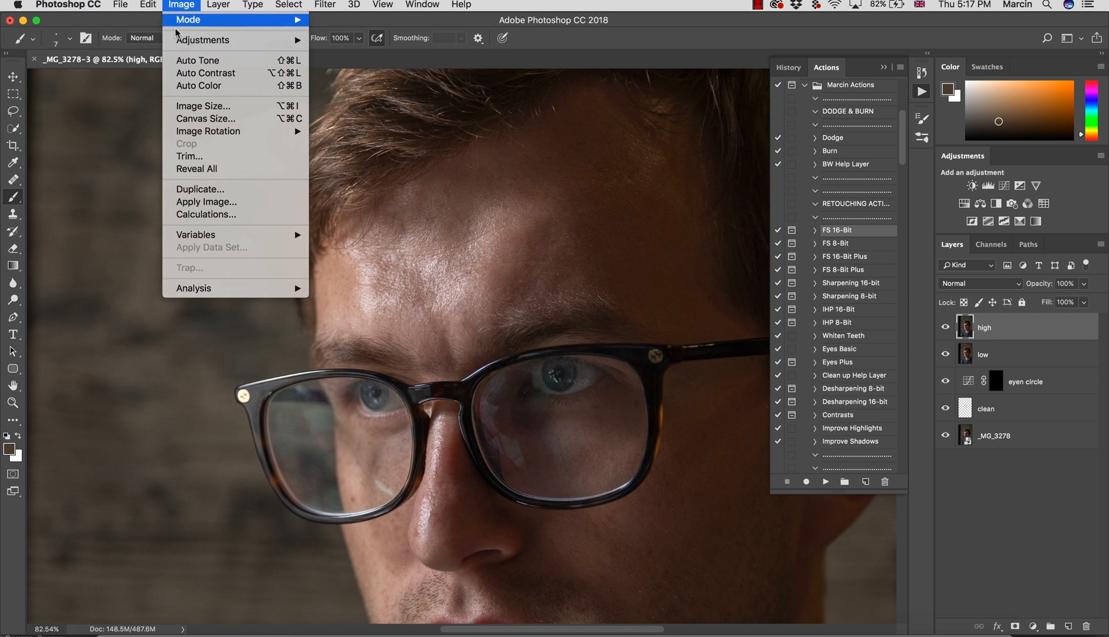
{"action": "left_click", "coordinate": [201, 201]}
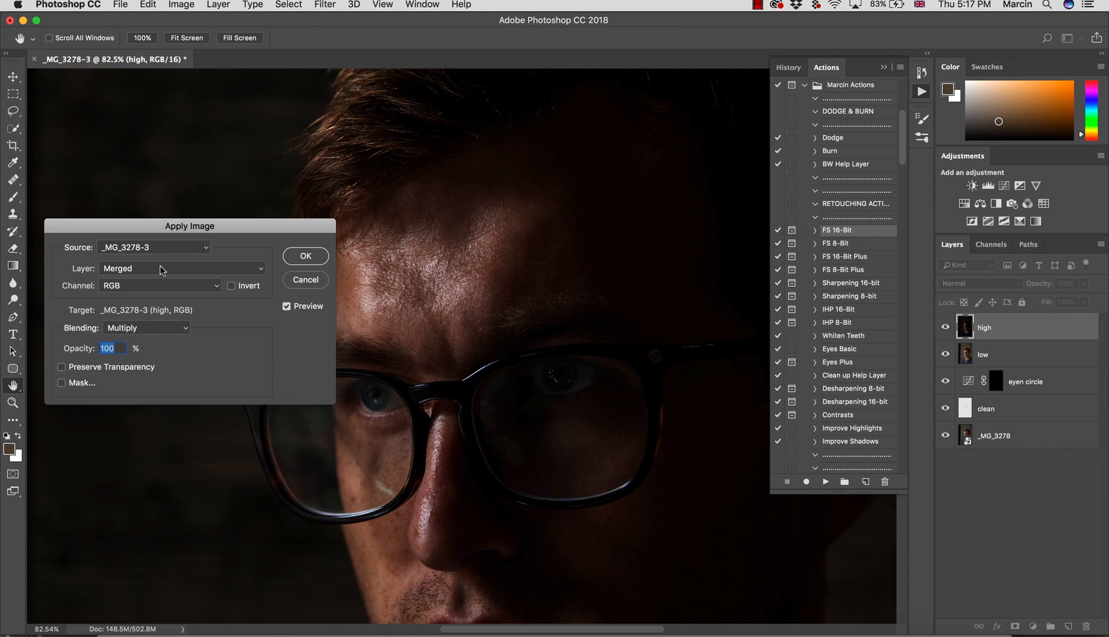
{"action": "left_click", "coordinate": [161, 266]}
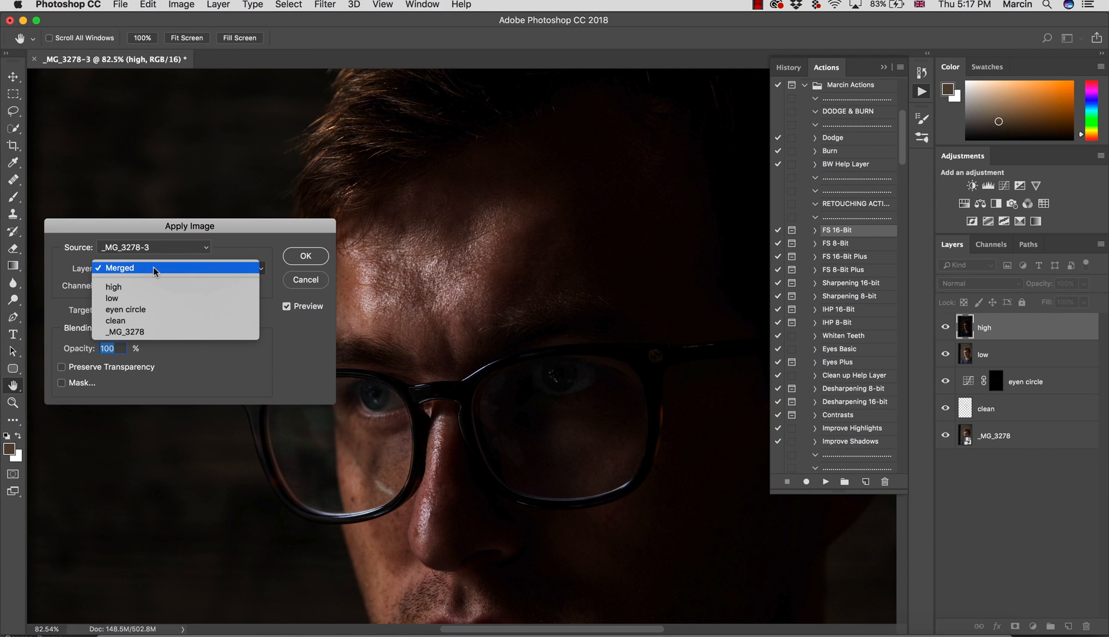
{"action": "left_click", "coordinate": [125, 298]}
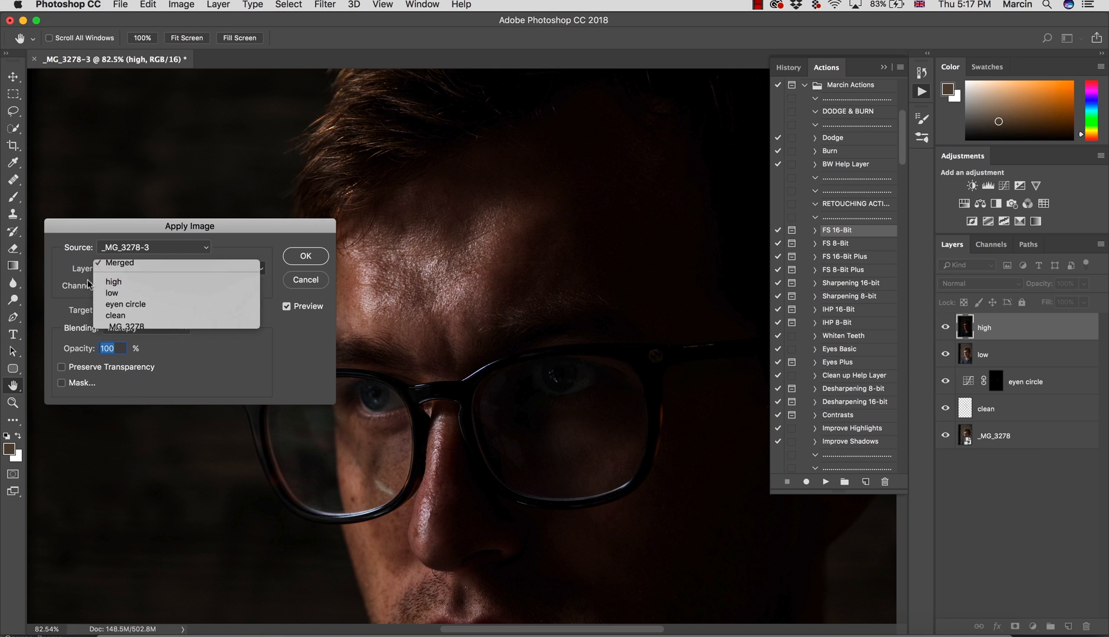
{"action": "left_click", "coordinate": [131, 328]}
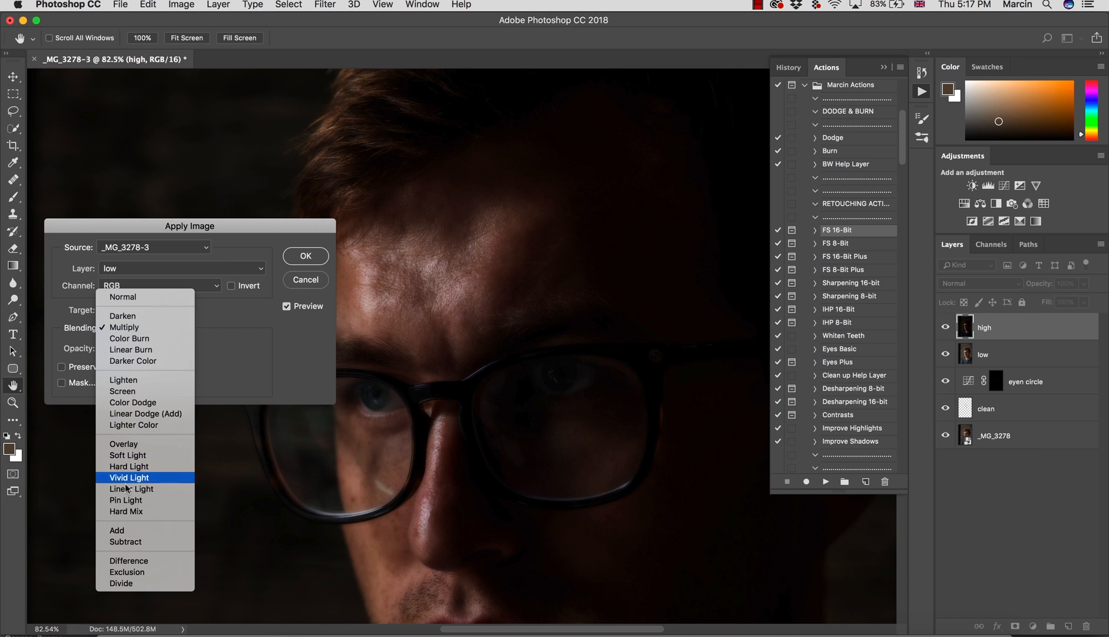
{"action": "left_click", "coordinate": [128, 531]}
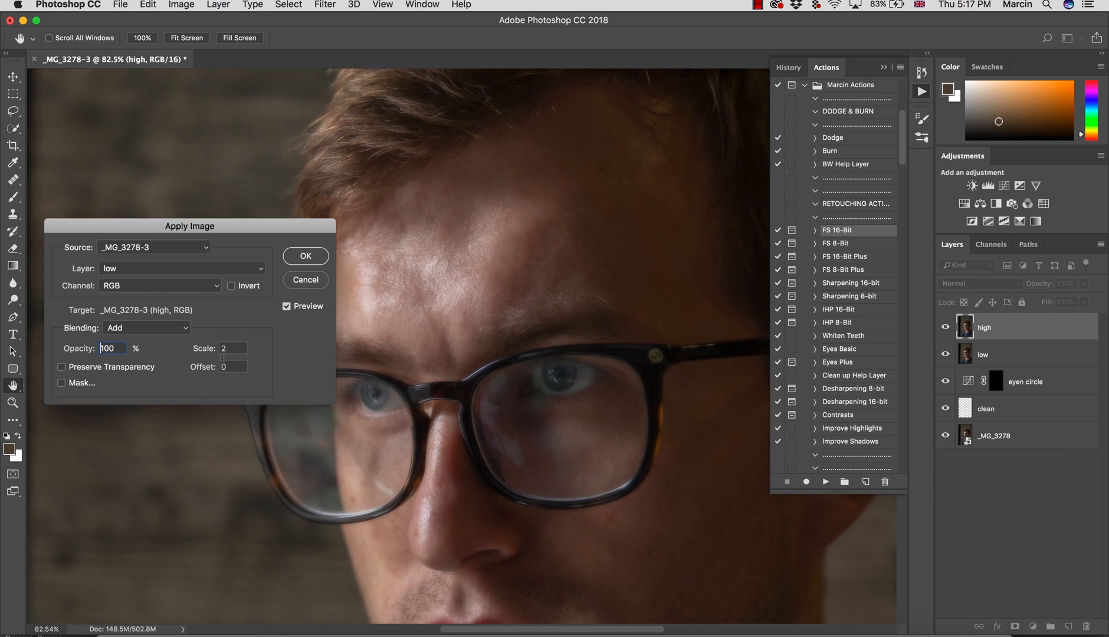
{"action": "left_click", "coordinate": [231, 286]}
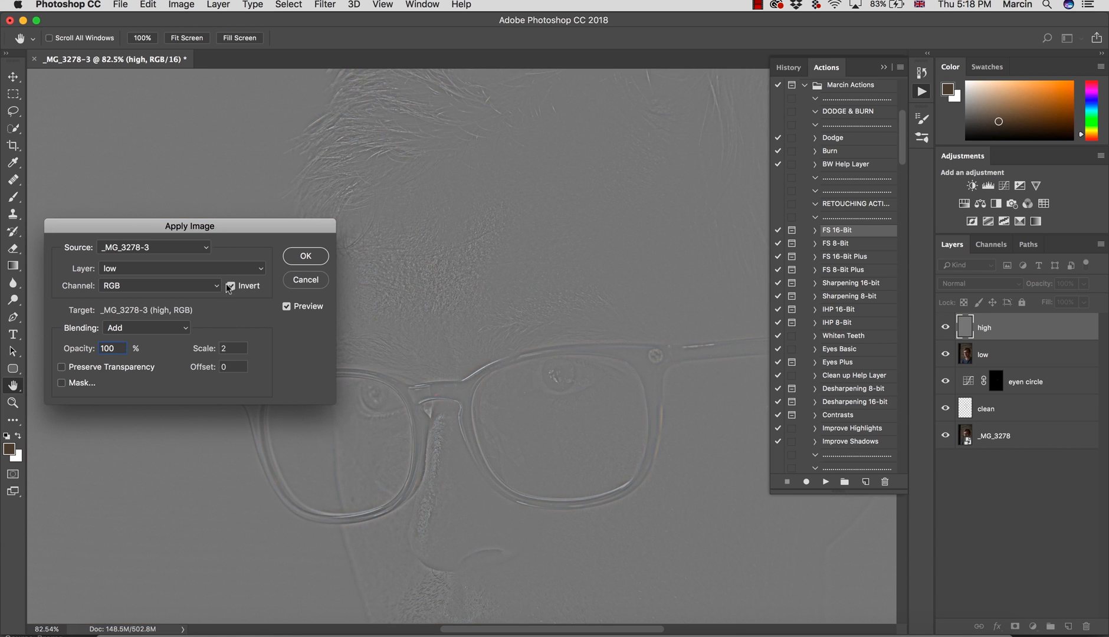
{"action": "key", "text": "Return"}
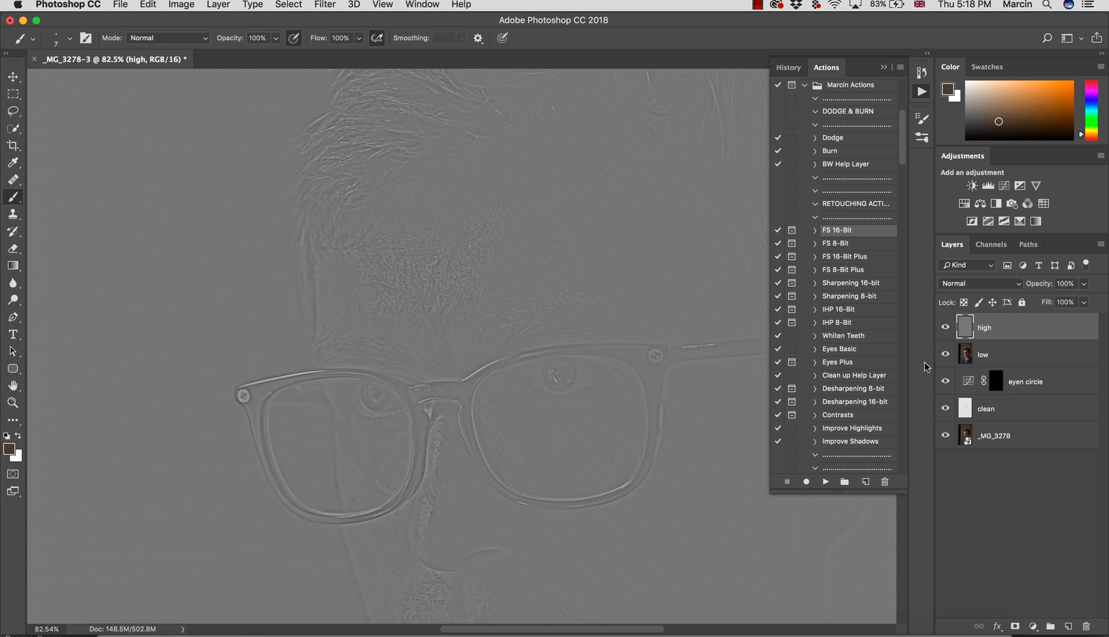
{"action": "left_click", "coordinate": [966, 285]}
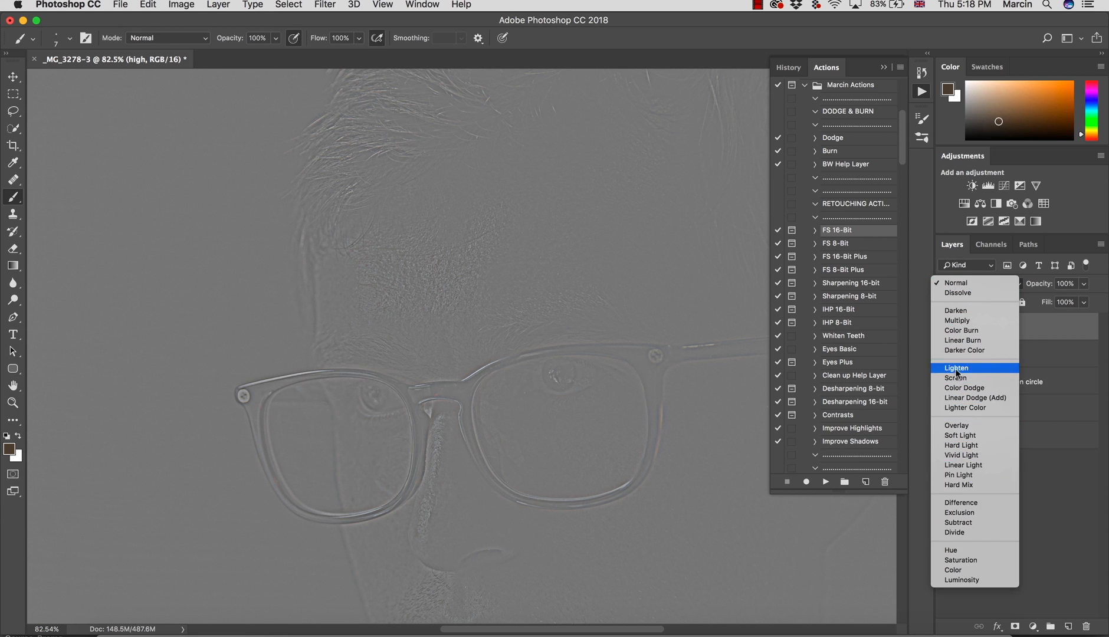
{"action": "left_click", "coordinate": [964, 464]}
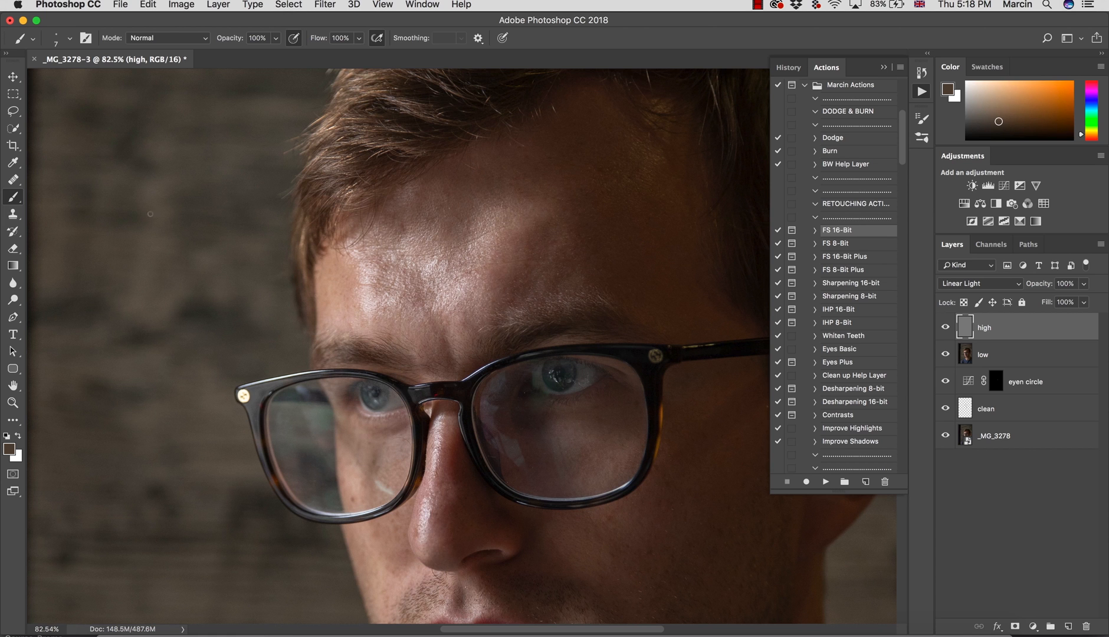
Step: Set up the Clone Stamp with a 70-pixel brush that samples only the current layer, for work on the forehead
{"action": "key", "text": "s"}
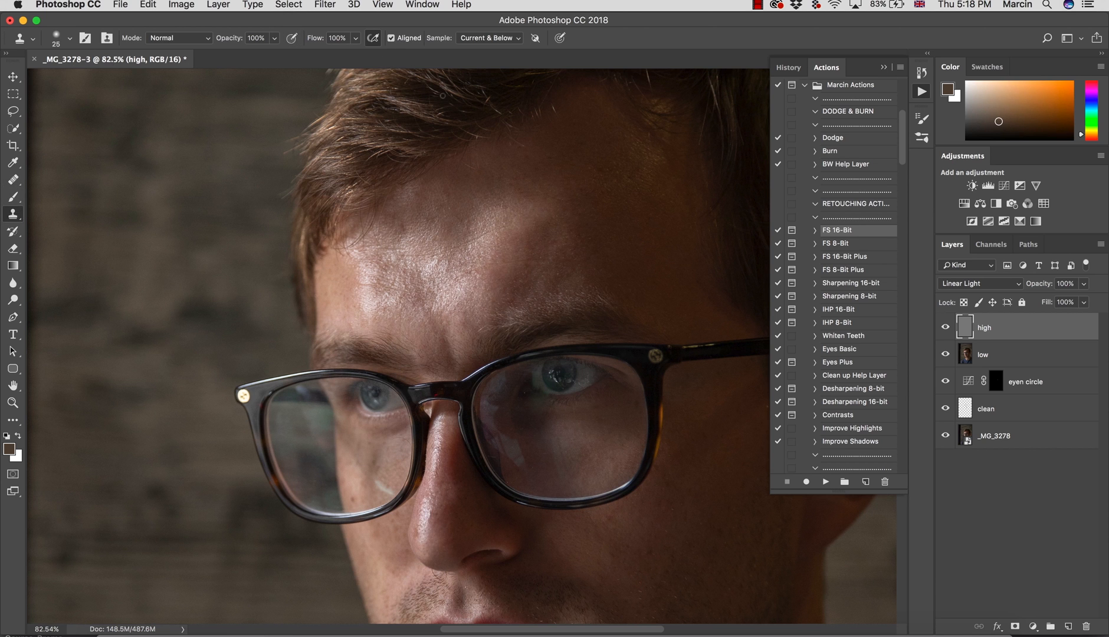
{"action": "key", "text": "super+space"}
{"action": "left_click_drag", "start_coordinate": [477, 254], "coordinate": [512, 262]}
{"action": "key", "text": "bracketright"}
{"action": "key", "text": "bracketright"}
{"action": "key", "text": "bracketright"}
{"action": "key", "text": "bracketright"}
{"action": "key", "text": "bracketright"}
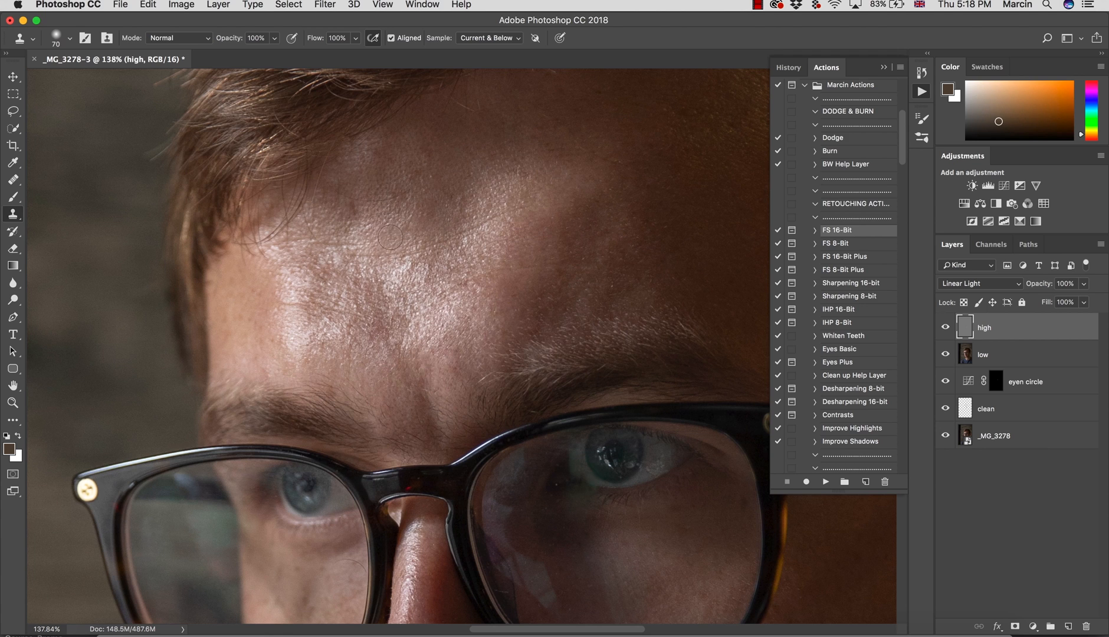
{"action": "left_click", "coordinate": [481, 37]}
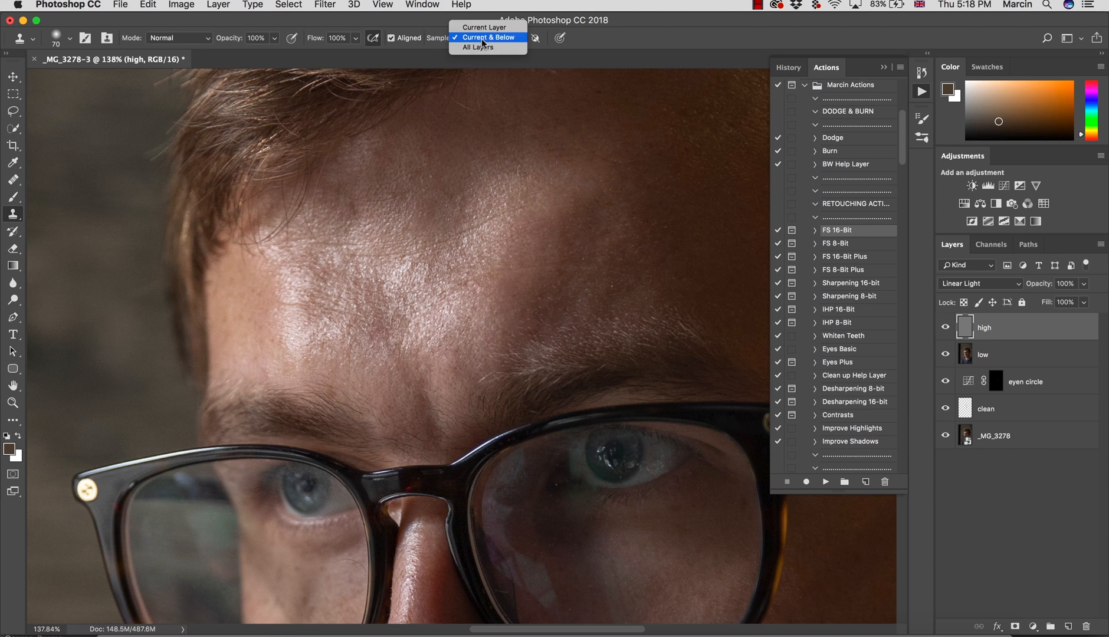
{"action": "left_click", "coordinate": [481, 26]}
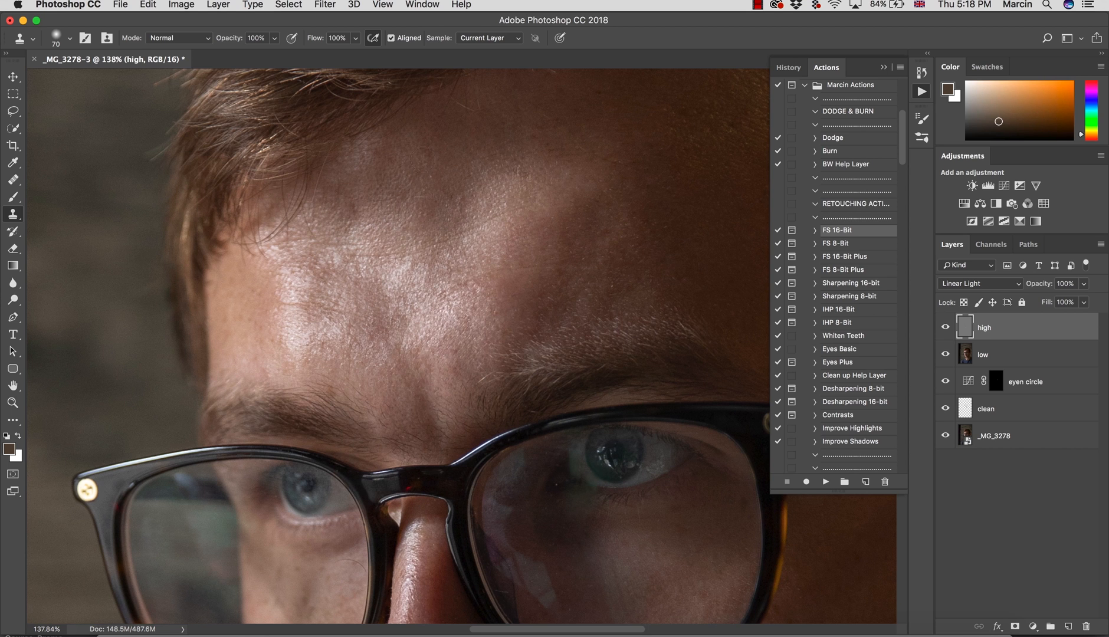
Step: Clone clean skin texture over flaws on the lit part of the forehead near the hairline, on the high layer
{"action": "left_click_drag", "start_coordinate": [462, 348], "coordinate": [420, 369]}
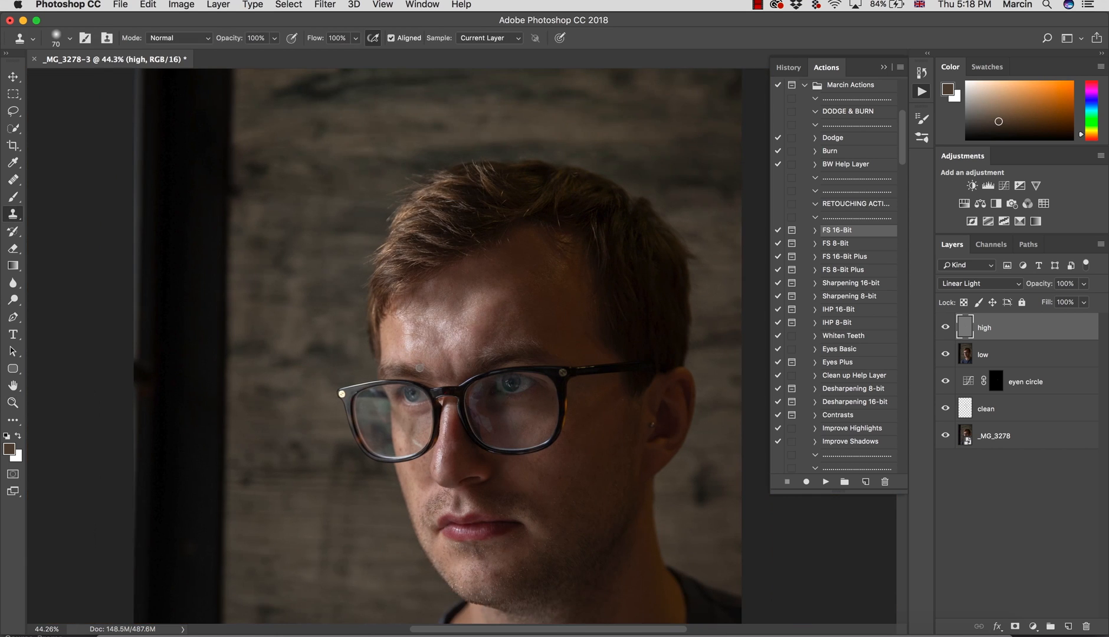
{"action": "left_click_drag", "start_coordinate": [493, 341], "coordinate": [575, 344]}
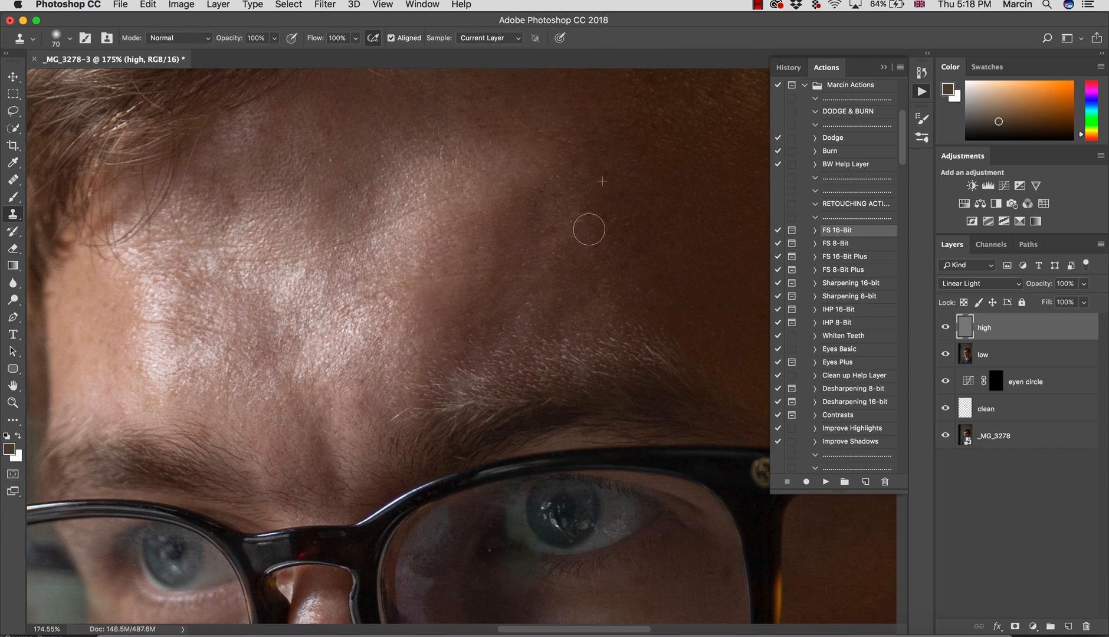
{"action": "left_click_drag", "start_coordinate": [517, 278], "coordinate": [474, 265]}
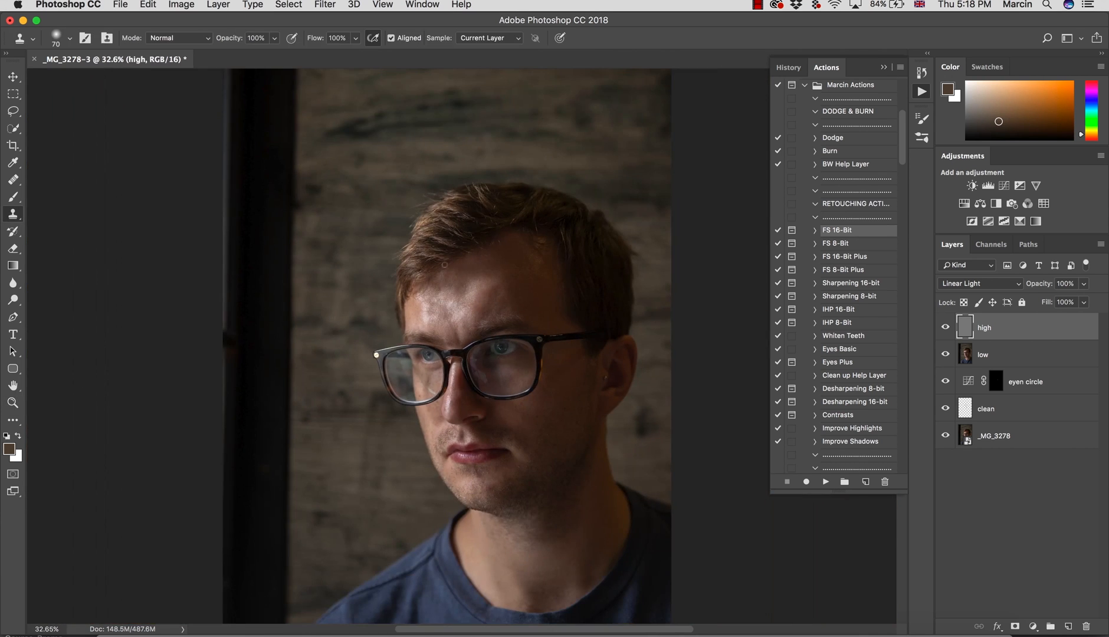
{"action": "left_click_drag", "start_coordinate": [428, 308], "coordinate": [515, 319]}
{"action": "left_click", "coordinate": [455, 250], "text": "alt"}
{"action": "left_click_drag", "start_coordinate": [445, 275], "coordinate": [477, 255]}
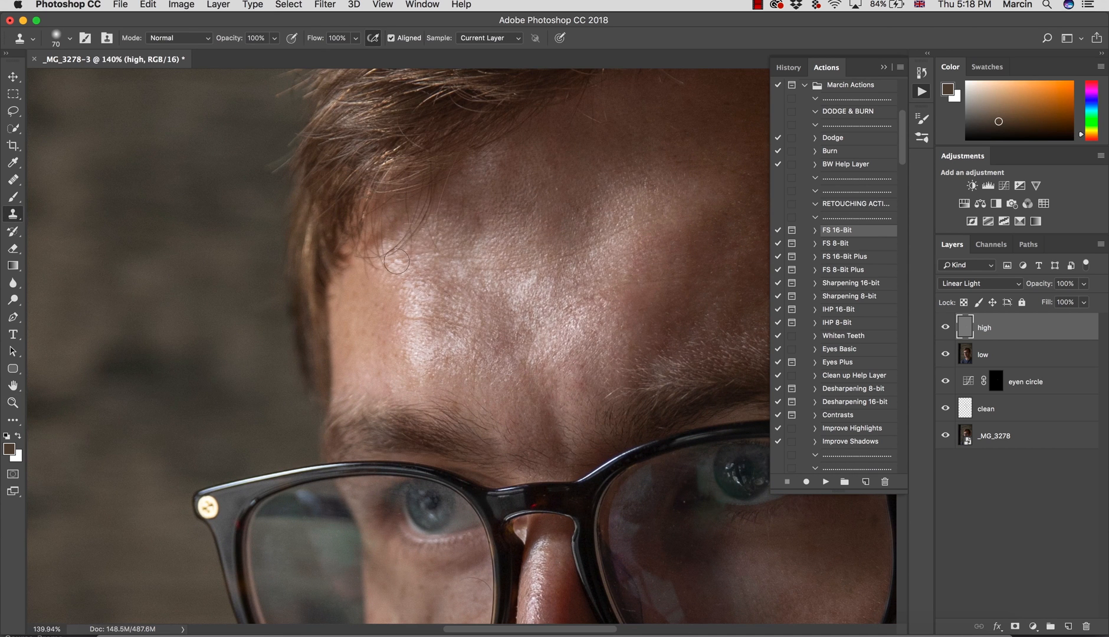
Step: Clone skin texture over small spots on the shaded side of the forehead, on the high layer
{"action": "left_click_drag", "start_coordinate": [485, 347], "coordinate": [428, 340]}
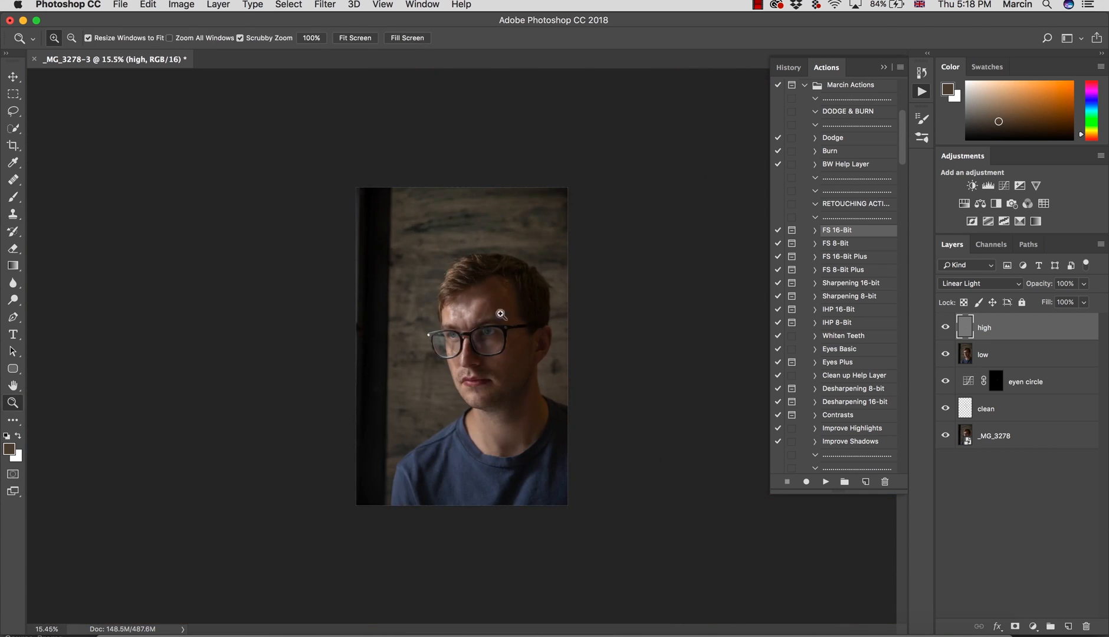
{"action": "left_click_drag", "start_coordinate": [522, 323], "coordinate": [557, 322]}
{"action": "left_click_drag", "start_coordinate": [597, 523], "coordinate": [619, 547]}
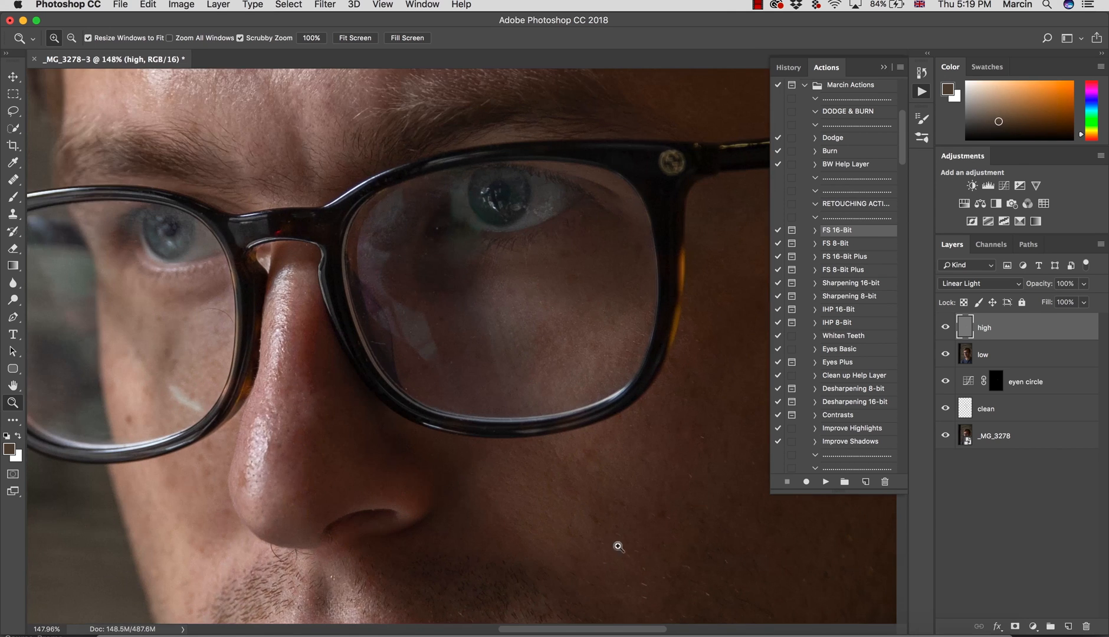
{"action": "key", "text": "z"}
{"action": "left_click_drag", "start_coordinate": [371, 292], "coordinate": [290, 301]}
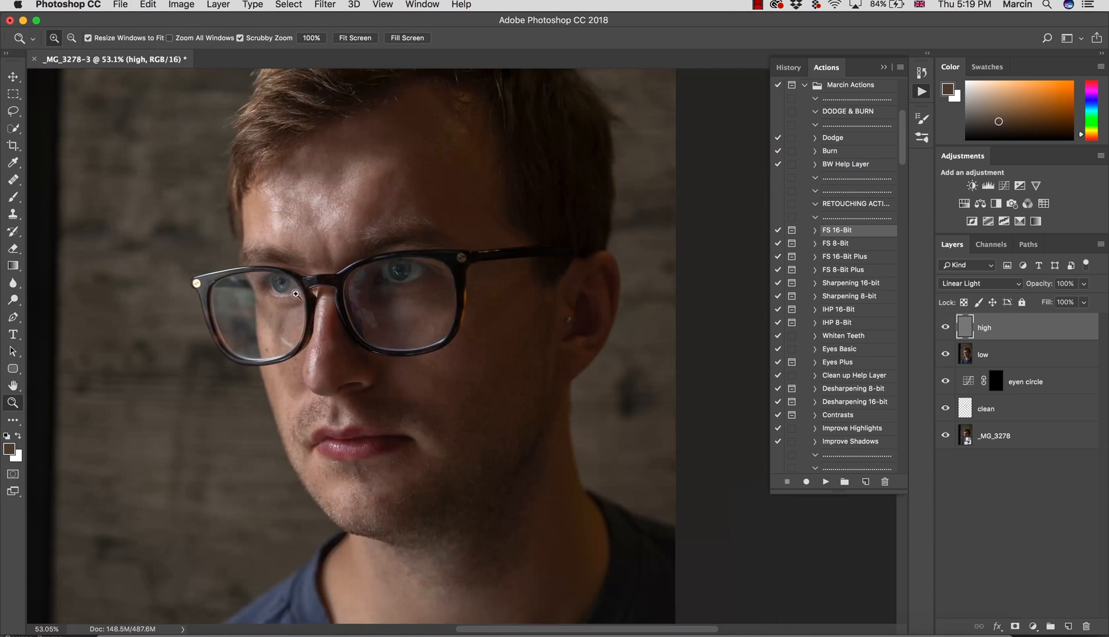
{"action": "key", "text": "z"}
{"action": "mouse_move", "coordinate": [440, 141]}
{"action": "left_mouse_down"}
{"action": "mouse_move", "coordinate": [453, 156]}
{"action": "mouse_move", "coordinate": [422, 145]}
{"action": "mouse_move", "coordinate": [459, 163]}
{"action": "mouse_move", "coordinate": [408, 179]}
{"action": "mouse_move", "coordinate": [409, 191]}
{"action": "left_mouse_up"}
{"action": "left_click", "coordinate": [408, 148], "text": "alt"}
{"action": "left_click", "coordinate": [457, 180]}
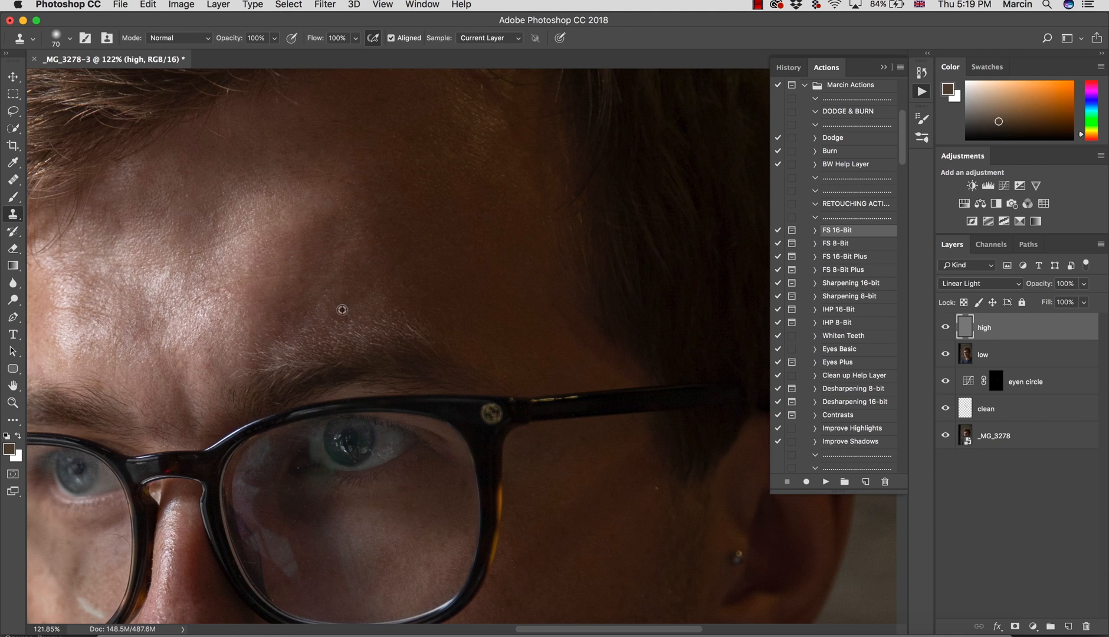
Step: Clone skin over the stray hairs hanging below the nose, using a 15-pixel brush on the high layer
{"action": "scroll", "coordinate": [416, 275], "scroll_direction": "down", "scroll_amount": 5}
{"action": "scroll", "coordinate": [416, 275], "scroll_direction": "left", "scroll_amount": 7}
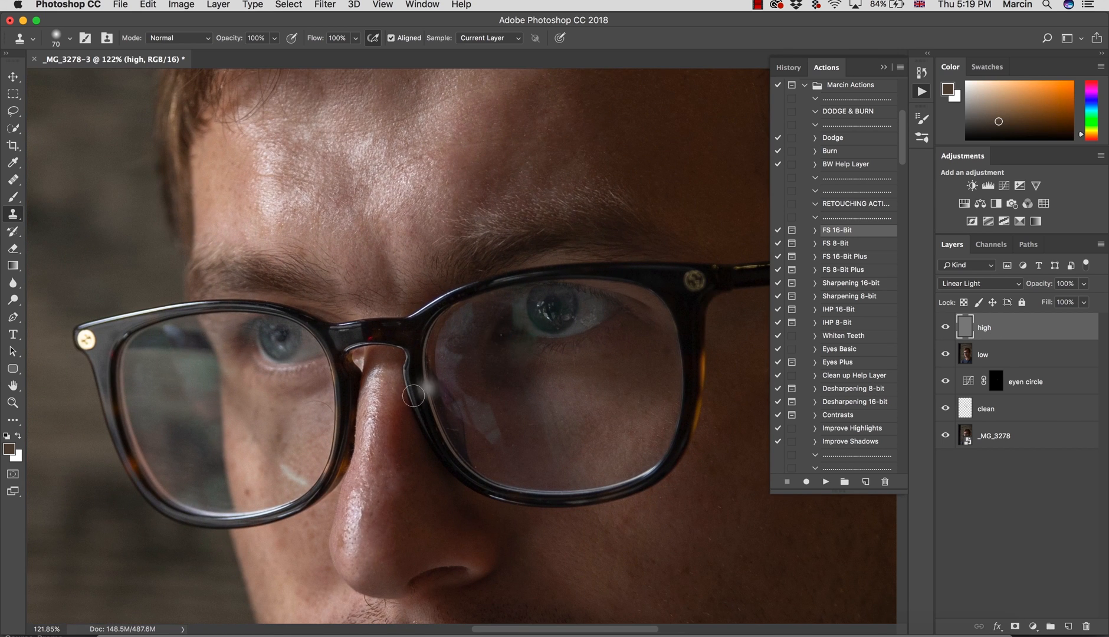
{"action": "left_click_drag", "start_coordinate": [404, 492], "coordinate": [387, 195]}
{"action": "left_click_drag", "start_coordinate": [340, 301], "coordinate": [384, 319]}
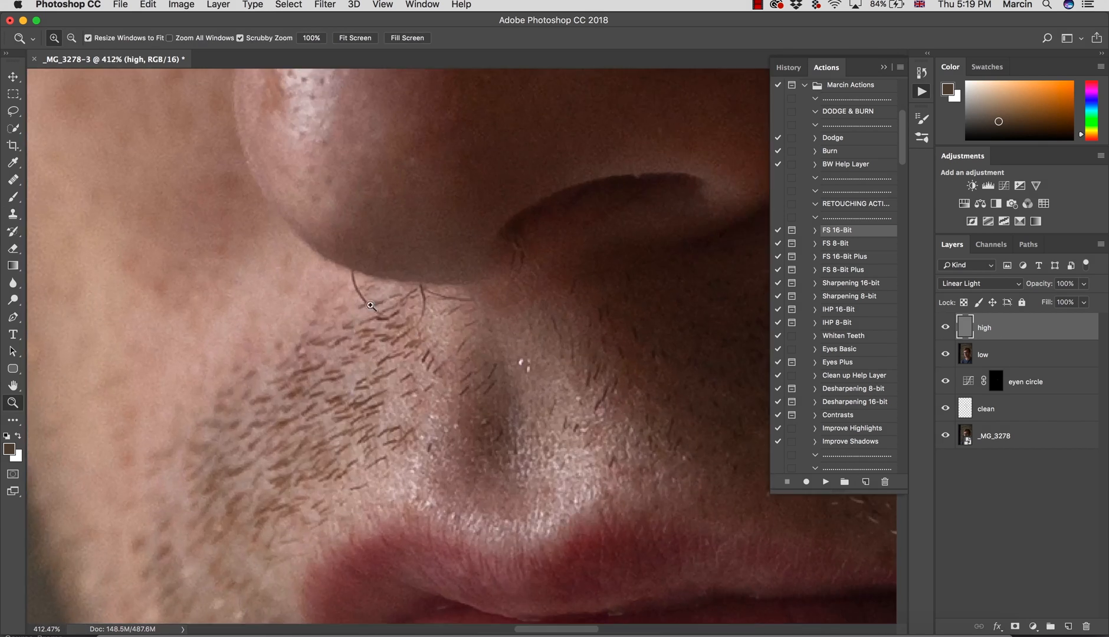
{"action": "key", "text": "s"}
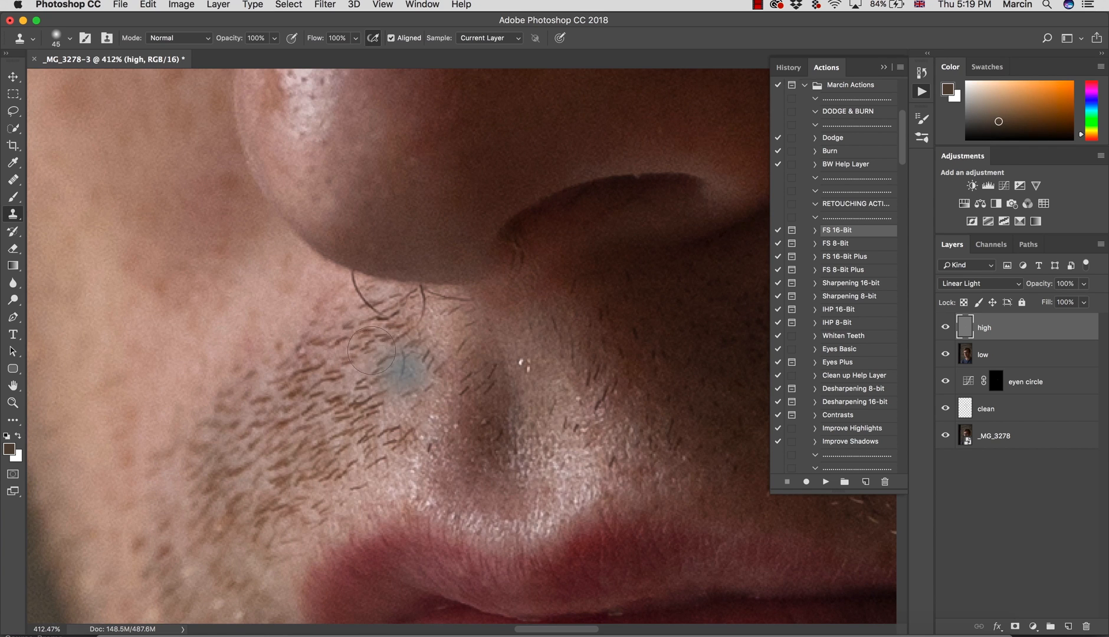
{"action": "key", "text": "bracketleft"}
{"action": "key", "text": "bracketleft"}
{"action": "key", "text": "bracketleft"}
{"action": "key", "text": "bracketleft"}
{"action": "key", "text": "bracketleft"}
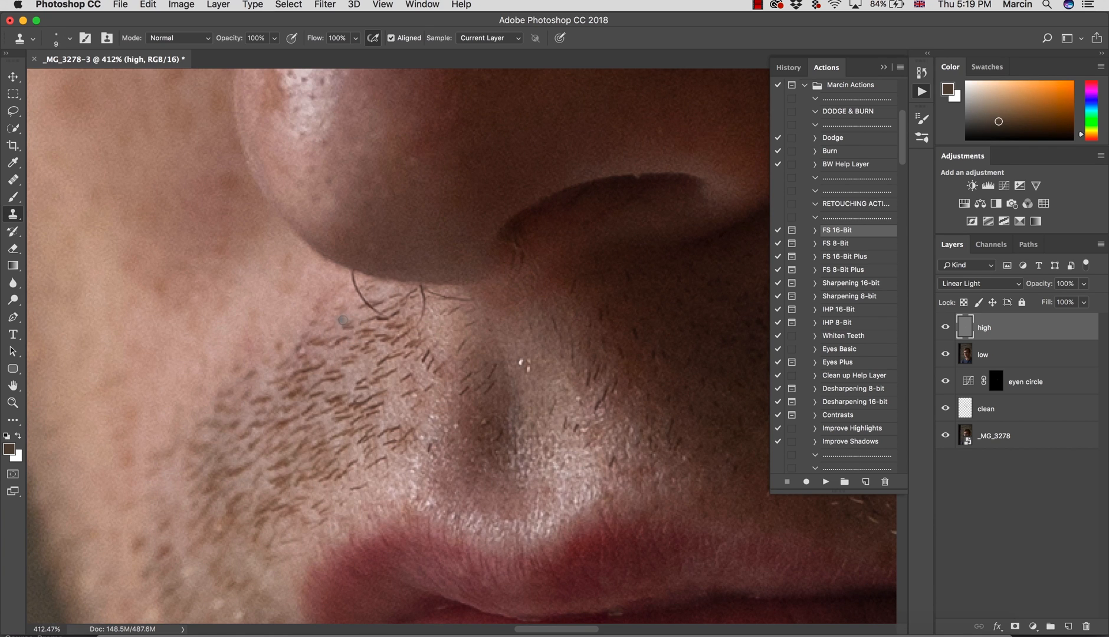
{"action": "key", "text": "bracketright"}
{"action": "key", "text": "bracketright"}
{"action": "mouse_move", "coordinate": [362, 303]}
{"action": "left_mouse_down"}
{"action": "mouse_move", "coordinate": [376, 313]}
{"action": "mouse_move", "coordinate": [358, 283]}
{"action": "left_mouse_up"}
{"action": "left_click", "coordinate": [437, 315], "text": "alt"}
{"action": "mouse_move", "coordinate": [423, 303]}
{"action": "left_mouse_down"}
{"action": "mouse_move", "coordinate": [421, 324]}
{"action": "mouse_move", "coordinate": [464, 298]}
{"action": "left_mouse_up"}
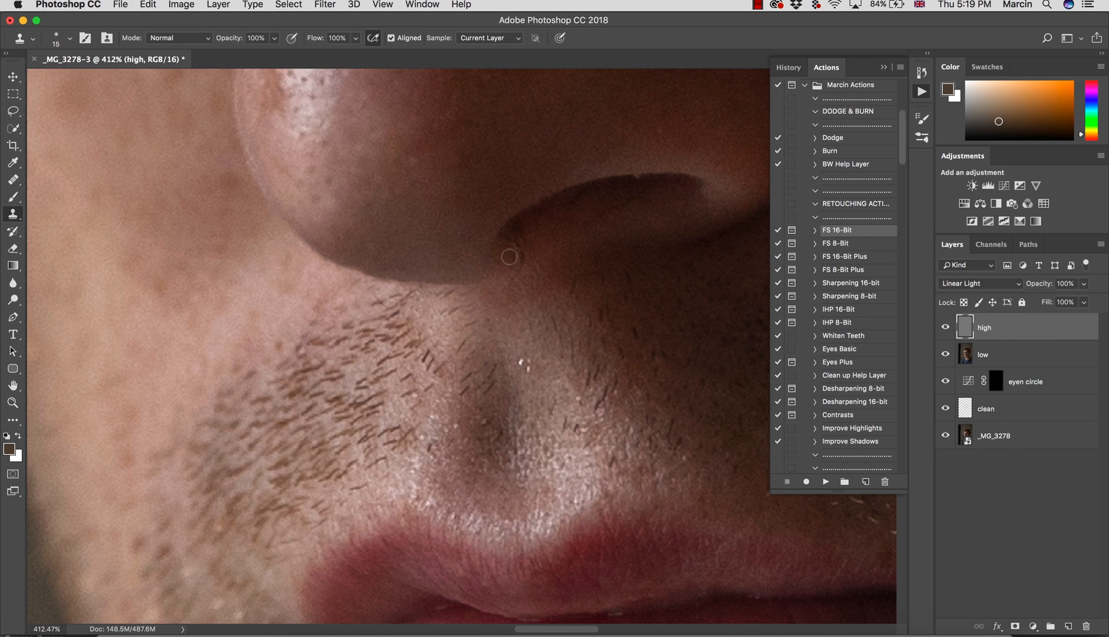
Step: Group the high and low layers and name the group "FS"
{"action": "key", "text": "z"}
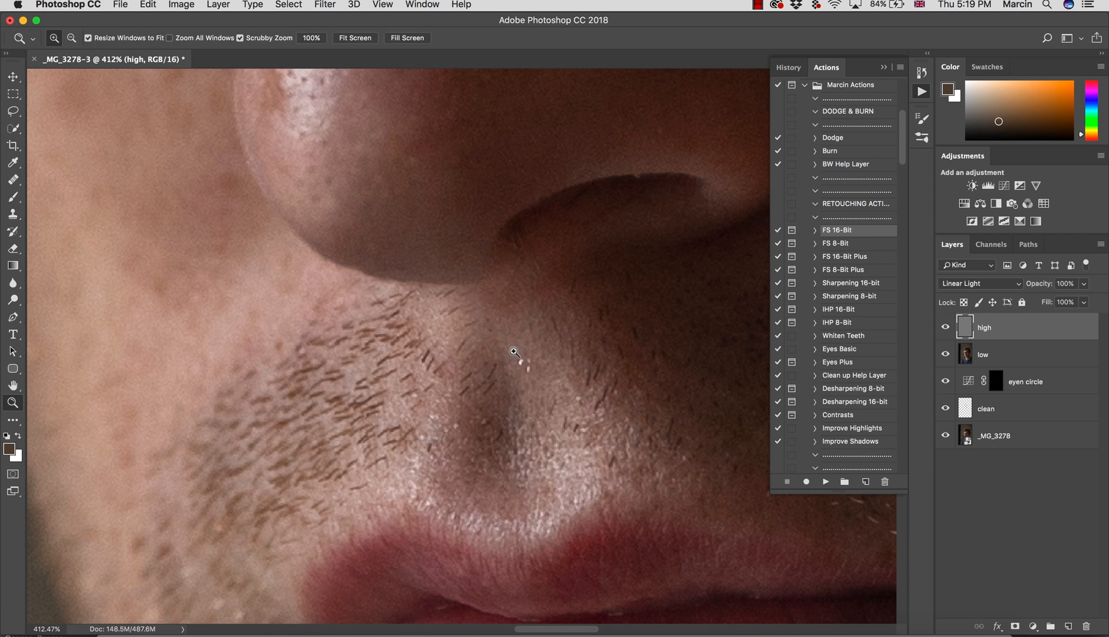
{"action": "mouse_move", "coordinate": [522, 393]}
{"action": "left_mouse_down"}
{"action": "mouse_move", "coordinate": [476, 395]}
{"action": "mouse_move", "coordinate": [506, 380]}
{"action": "left_mouse_up"}
{"action": "left_click", "coordinate": [1015, 356], "text": "shift"}
{"action": "key", "text": "super+g"}
{"action": "double_click", "coordinate": [996, 323]}
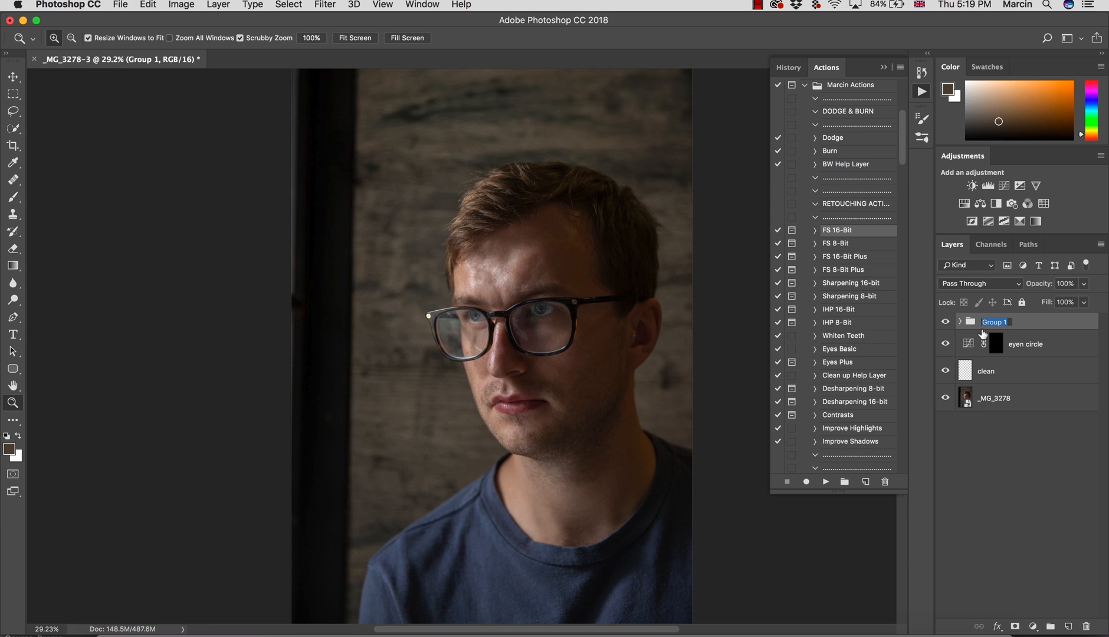
{"action": "type", "text": "F"}
{"action": "key", "text": "Return"}
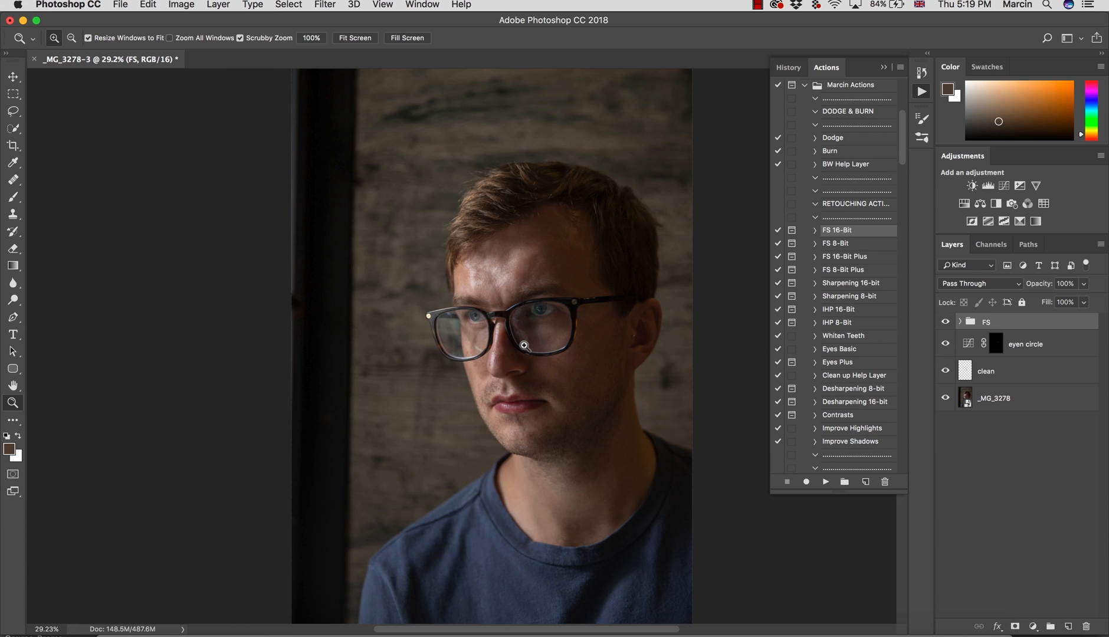
Step: Add a Curves adjustment layer above the FS group and raise its curve in the highlights to brighten the image
{"action": "left_click", "coordinate": [1033, 626]}
{"action": "left_click", "coordinate": [1029, 439]}
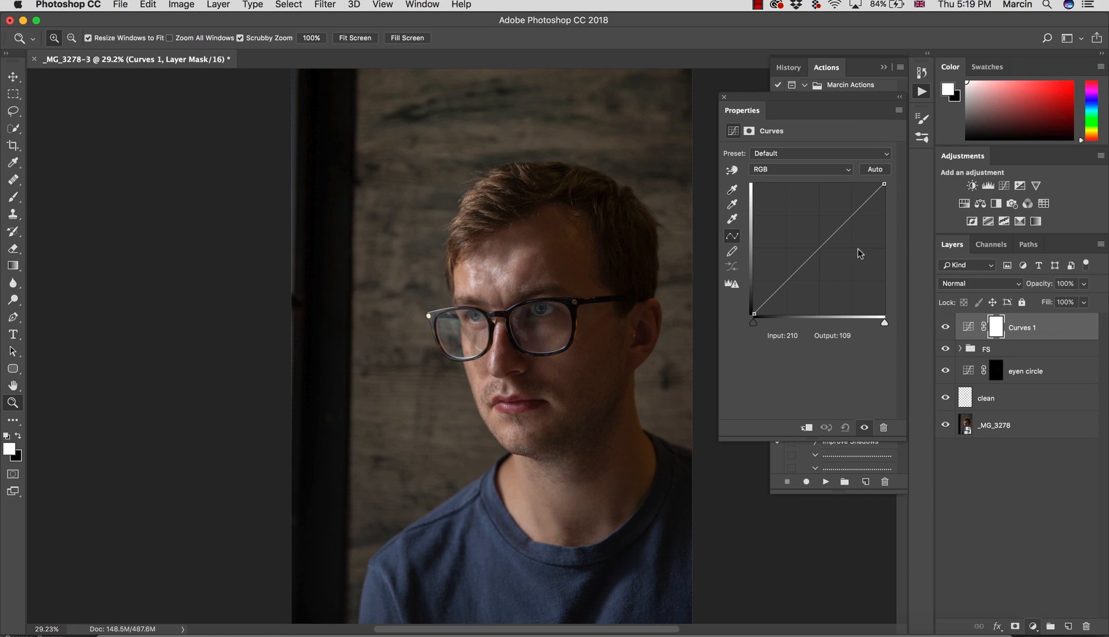
{"action": "left_click_drag", "start_coordinate": [841, 227], "coordinate": [841, 217]}
Step: Rename the Curves layer "dodge" and invert its mask to black
{"action": "double_click", "coordinate": [1021, 329]}
{"action": "type", "text": "dodge"}
{"action": "key", "text": "Return"}
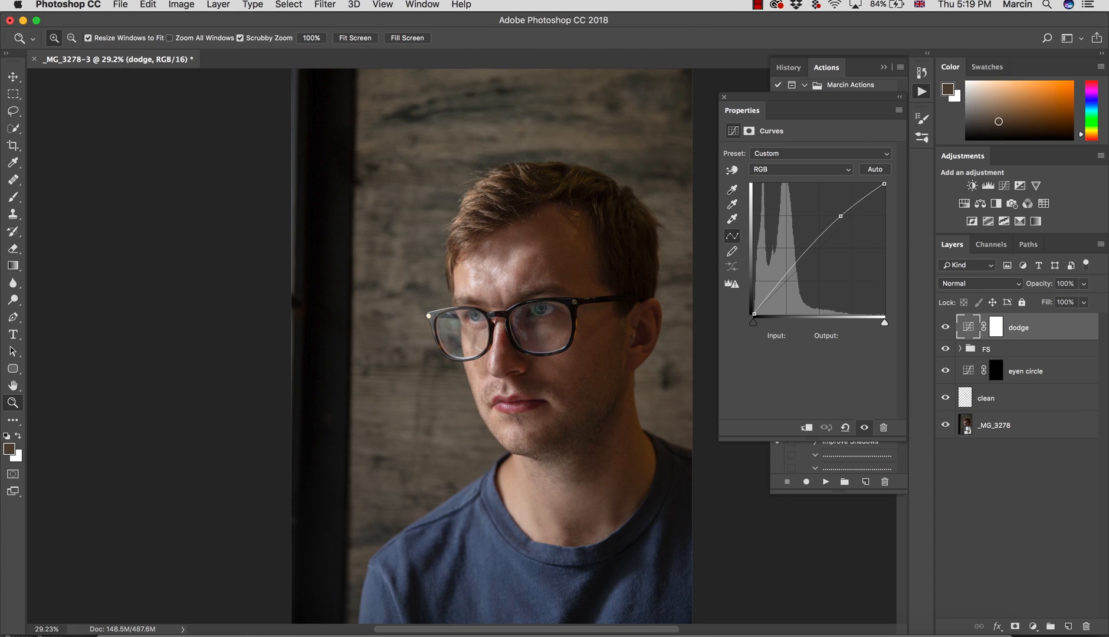
{"action": "left_click", "coordinate": [995, 335]}
{"action": "key", "text": "super+i"}
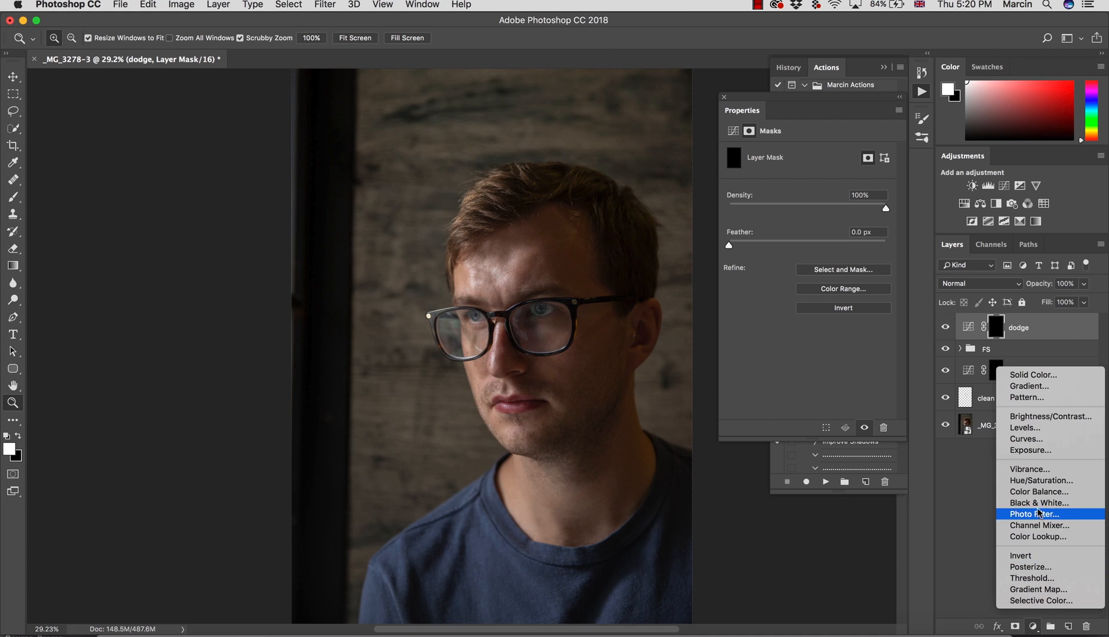
Step: Add a Hue/Saturation adjustment layer above the dodge layer with Saturation at -100
{"action": "left_click", "coordinate": [1037, 486]}
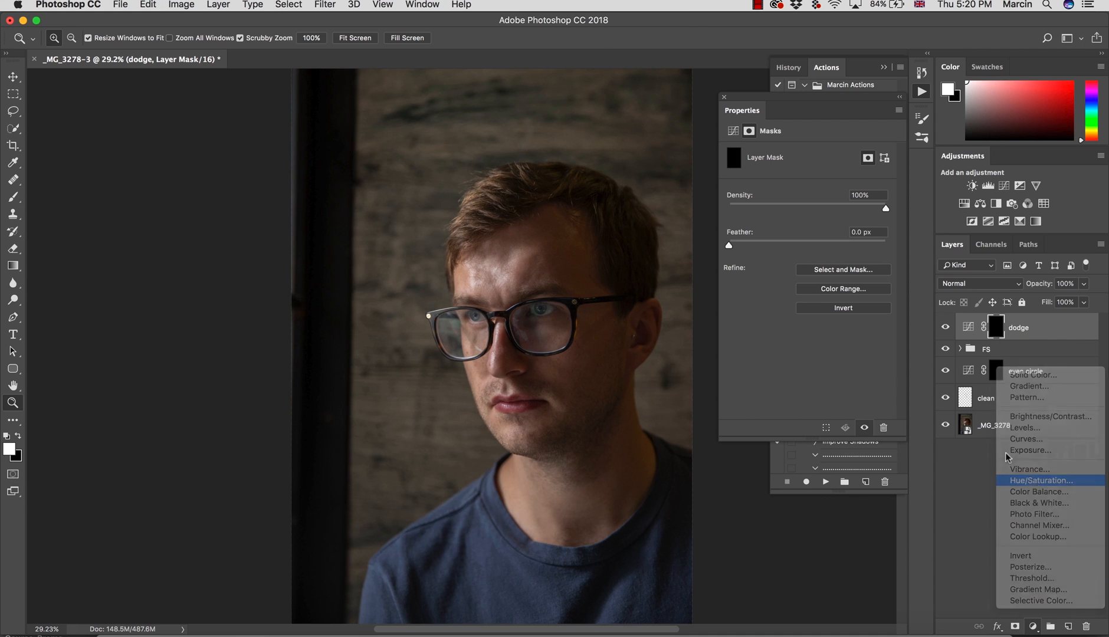
{"action": "left_click_drag", "start_coordinate": [780, 225], "coordinate": [729, 226]}
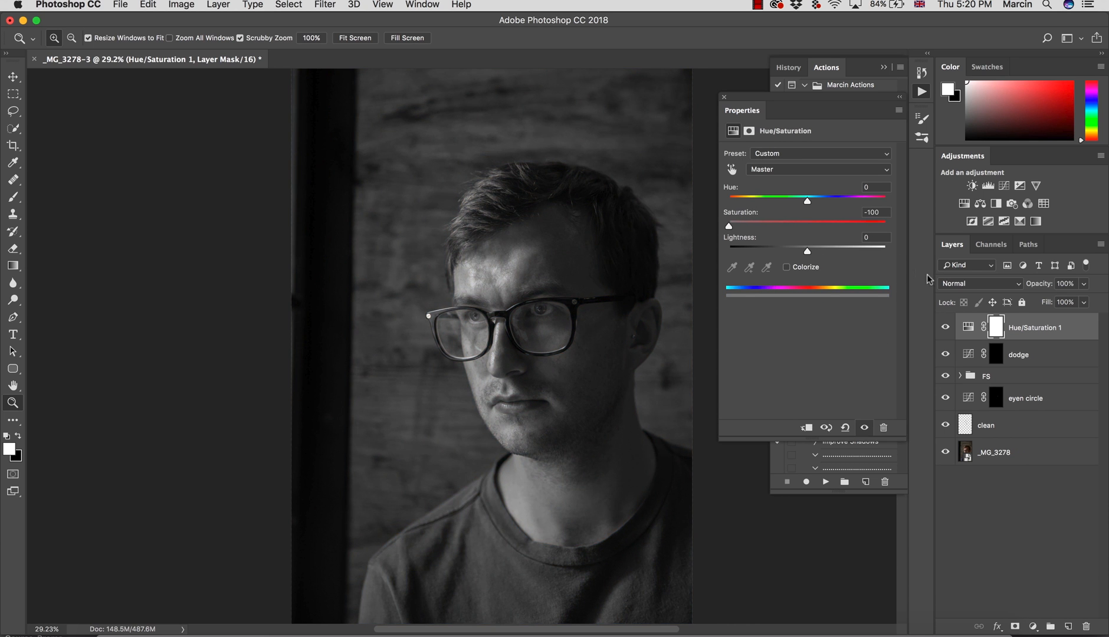
Step: Set the blend mode of the Hue/Saturation 1 layer to Color
{"action": "left_click", "coordinate": [951, 284]}
{"action": "left_click", "coordinate": [953, 570]}
{"action": "left_click_drag", "start_coordinate": [495, 278], "coordinate": [524, 258]}
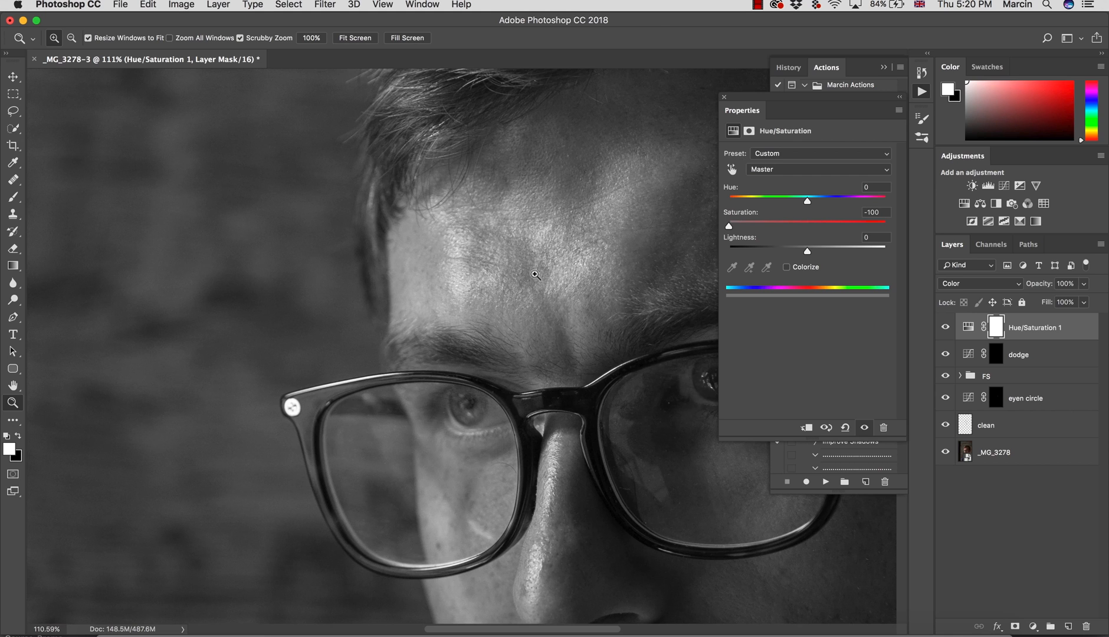
Step: Paint white on the dodge mask over the dark patches of the forehead with a size 45 brush at 5% flow, and compare before and after
{"action": "left_click", "coordinate": [997, 354]}
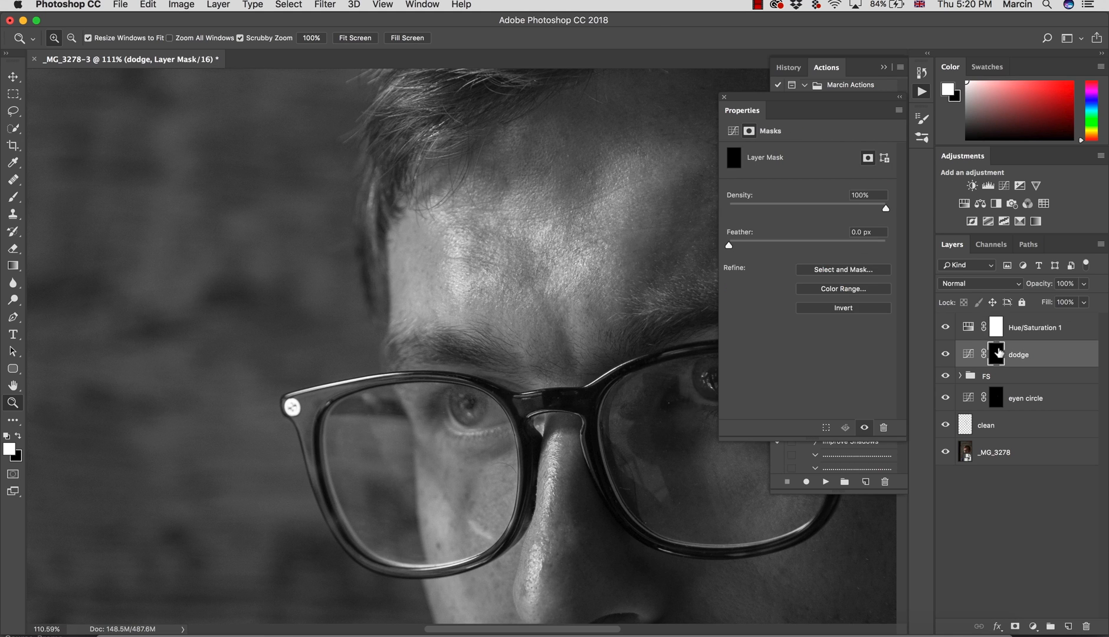
{"action": "key", "text": "b"}
{"action": "left_click", "coordinate": [347, 38]}
{"action": "key", "text": "bracketright"}
{"action": "key", "text": "bracketright"}
{"action": "key", "text": "bracketright"}
{"action": "key", "text": "bracketright"}
{"action": "key", "text": "bracketright"}
{"action": "key", "text": "bracketright"}
{"action": "key", "text": "bracketright"}
{"action": "key", "text": "bracketright"}
{"action": "key", "text": "bracketright"}
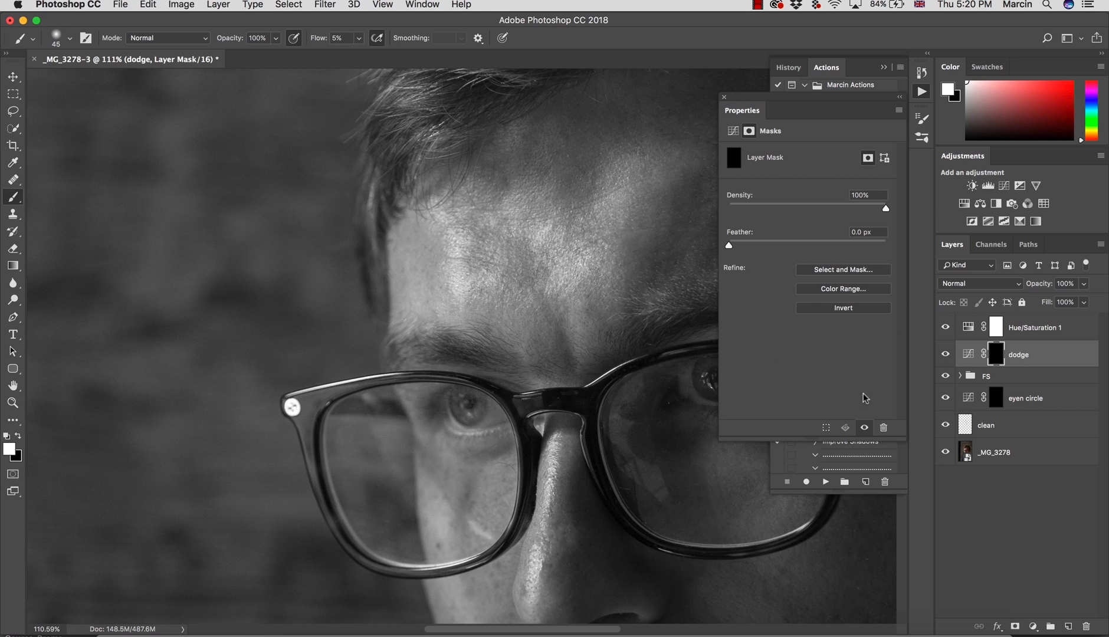
{"action": "left_click_drag", "start_coordinate": [523, 260], "coordinate": [528, 283]}
{"action": "left_click", "coordinate": [947, 354]}
{"action": "left_click", "coordinate": [947, 354]}
{"action": "left_click", "coordinate": [949, 354]}
{"action": "left_click", "coordinate": [947, 354]}
Step: Add a Curves layer named "burn" above dodge, lower its curve to input 186, output 174, and invert its mask to black
{"action": "left_click", "coordinate": [1033, 627]}
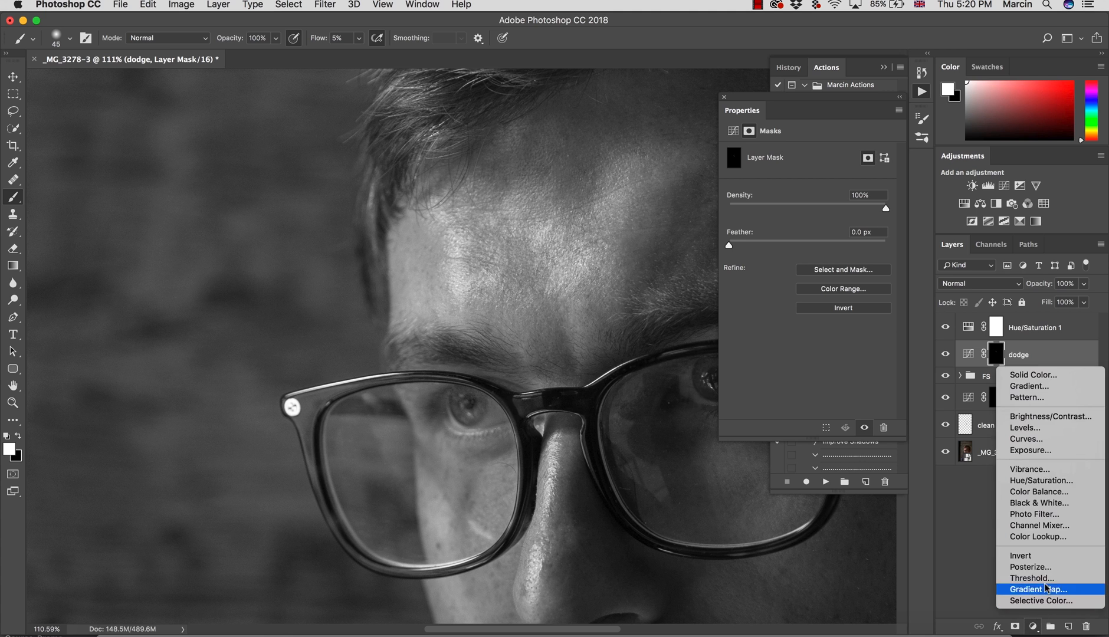
{"action": "left_click", "coordinate": [1027, 439]}
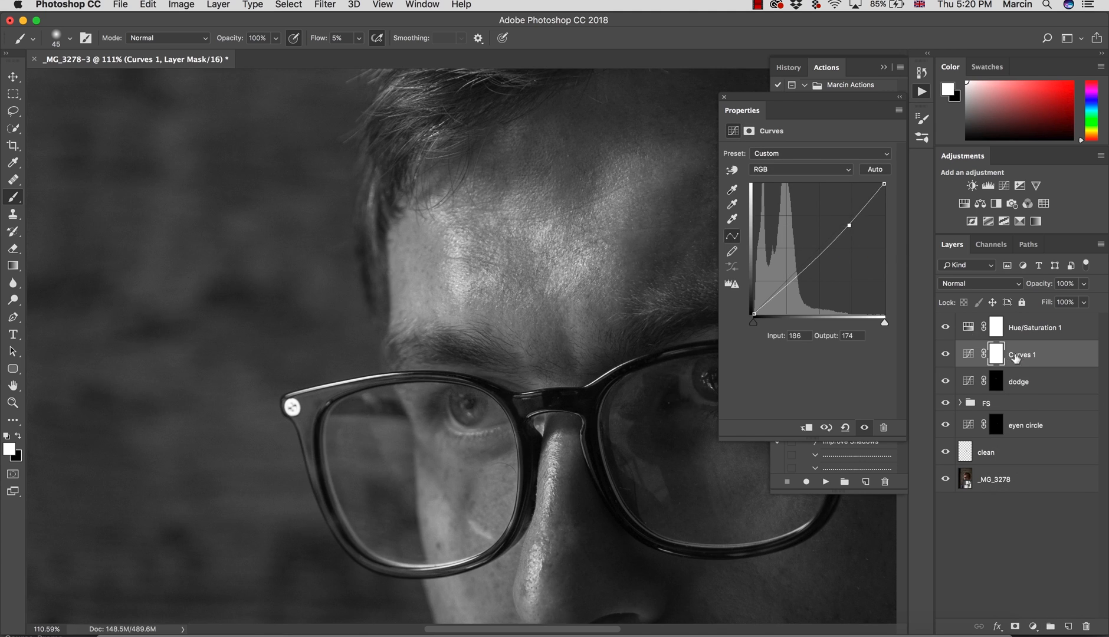
{"action": "double_click", "coordinate": [1019, 357]}
{"action": "type", "text": "bu"}
{"action": "key", "text": "Return"}
{"action": "left_click", "coordinate": [997, 358]}
{"action": "key", "text": "super+i"}
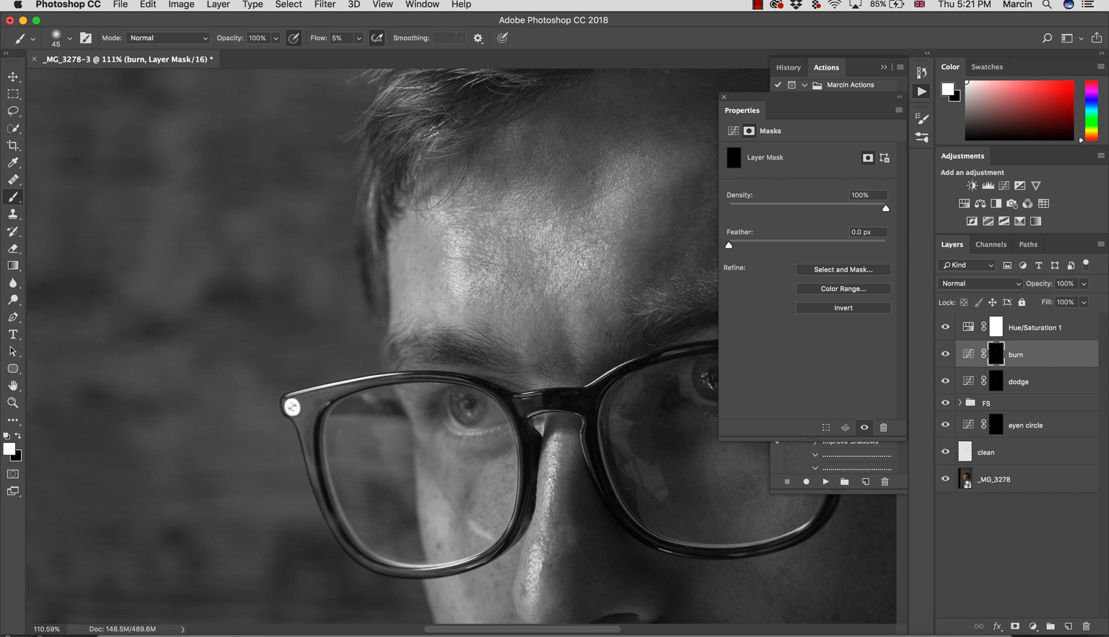
Step: Paint white on the burn mask over the bright patches of the forehead at 5% flow
{"action": "left_click", "coordinate": [997, 357], "text": "alt"}
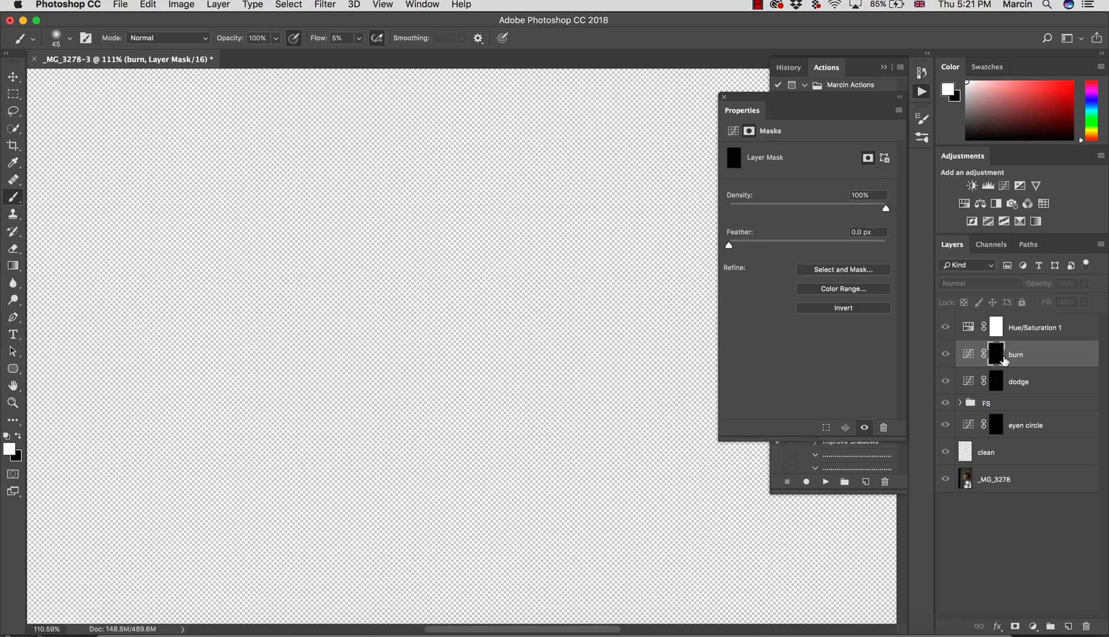
{"action": "left_click", "coordinate": [968, 354]}
{"action": "left_click", "coordinate": [566, 221]}
{"action": "left_click", "coordinate": [678, 225]}
{"action": "left_click", "coordinate": [996, 354]}
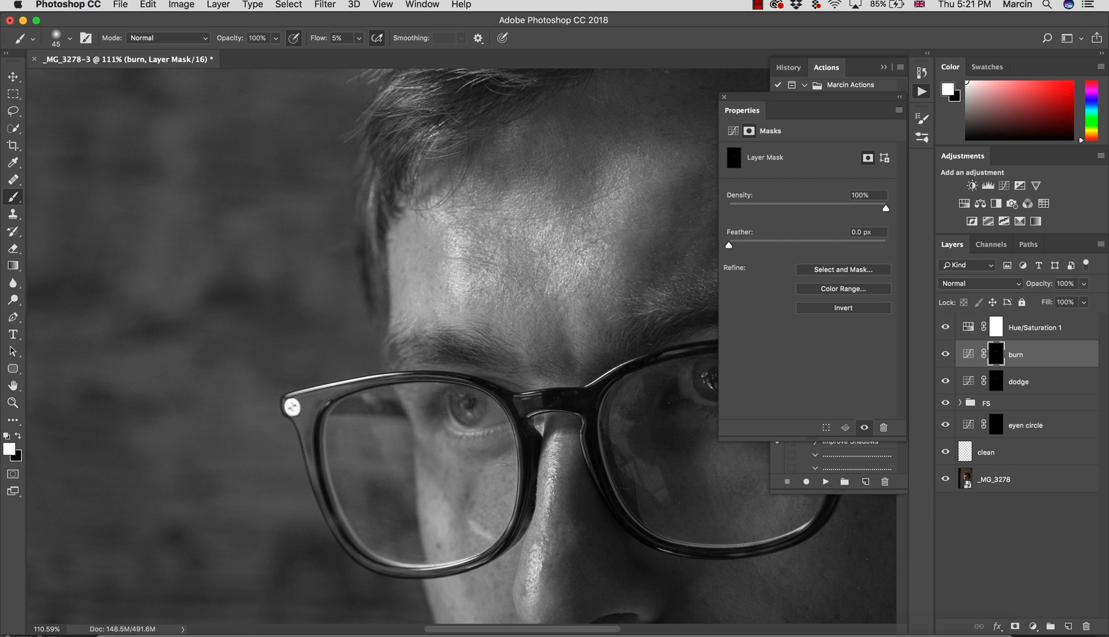
Step: Paint on the dodge and burn masks to even out the skin tones around the nose and cheek
{"action": "key", "text": "super+space"}
{"action": "left_click_drag", "start_coordinate": [612, 356], "coordinate": [540, 356]}
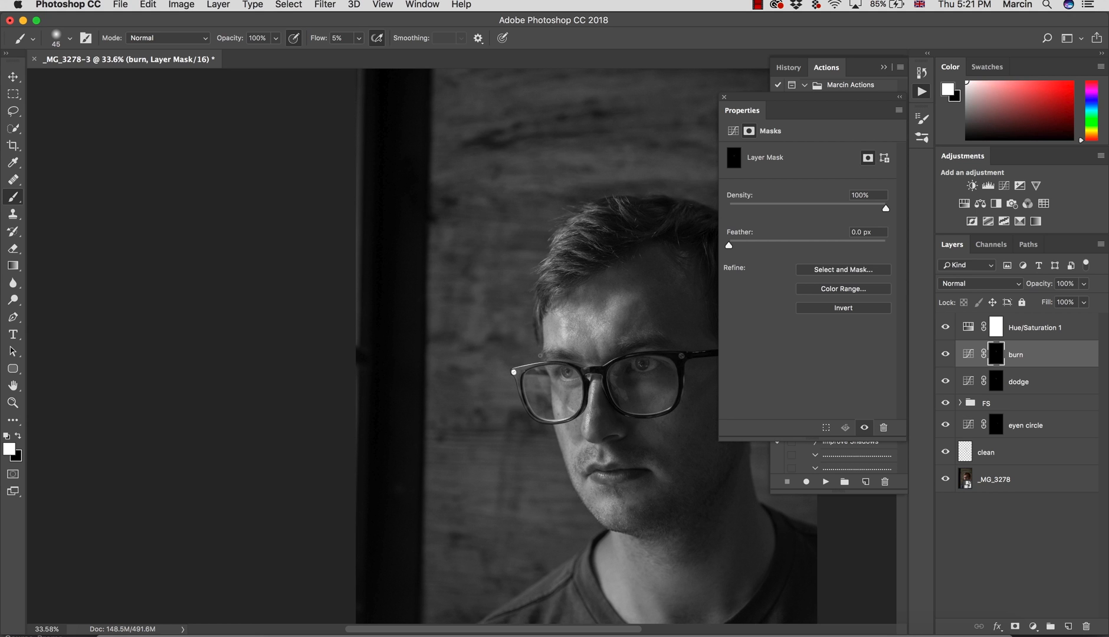
{"action": "left_click", "coordinate": [721, 98]}
{"action": "key", "text": "z"}
{"action": "mouse_move", "coordinate": [601, 397]}
{"action": "left_mouse_down"}
{"action": "mouse_move", "coordinate": [574, 323]}
{"action": "mouse_move", "coordinate": [578, 257]}
{"action": "mouse_move", "coordinate": [634, 214]}
{"action": "left_mouse_up"}
{"action": "key", "text": "b"}
{"action": "left_click", "coordinate": [996, 382]}
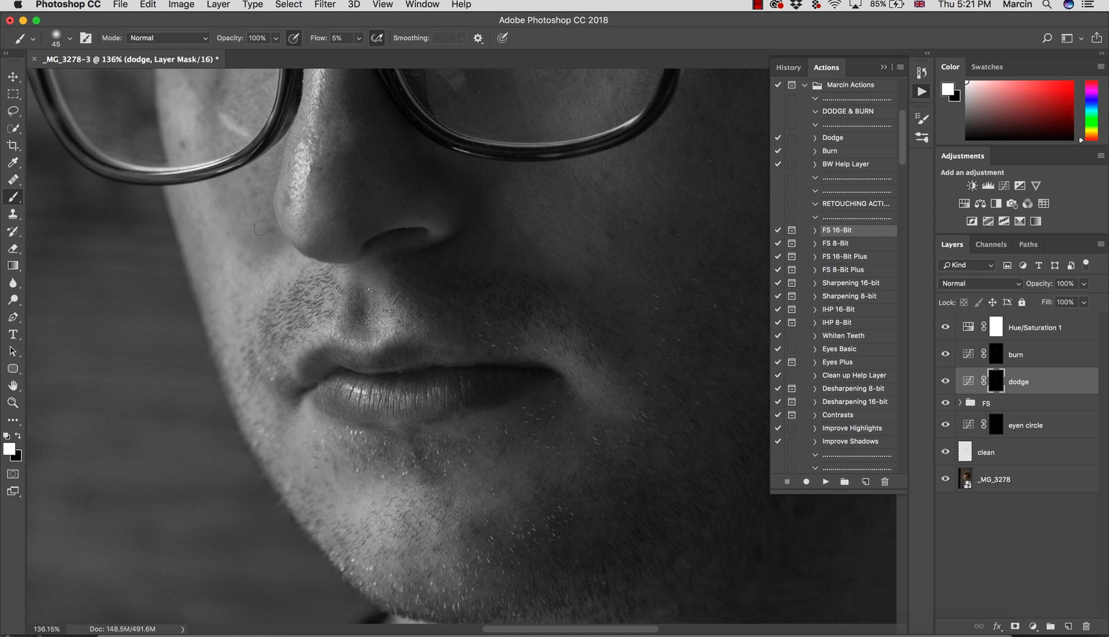
{"action": "key", "text": "z"}
{"action": "mouse_move", "coordinate": [332, 202]}
{"action": "left_mouse_down"}
{"action": "mouse_move", "coordinate": [292, 195]}
{"action": "mouse_move", "coordinate": [399, 193]}
{"action": "left_mouse_up"}
{"action": "key", "text": "b"}
{"action": "left_click", "coordinate": [996, 354]}
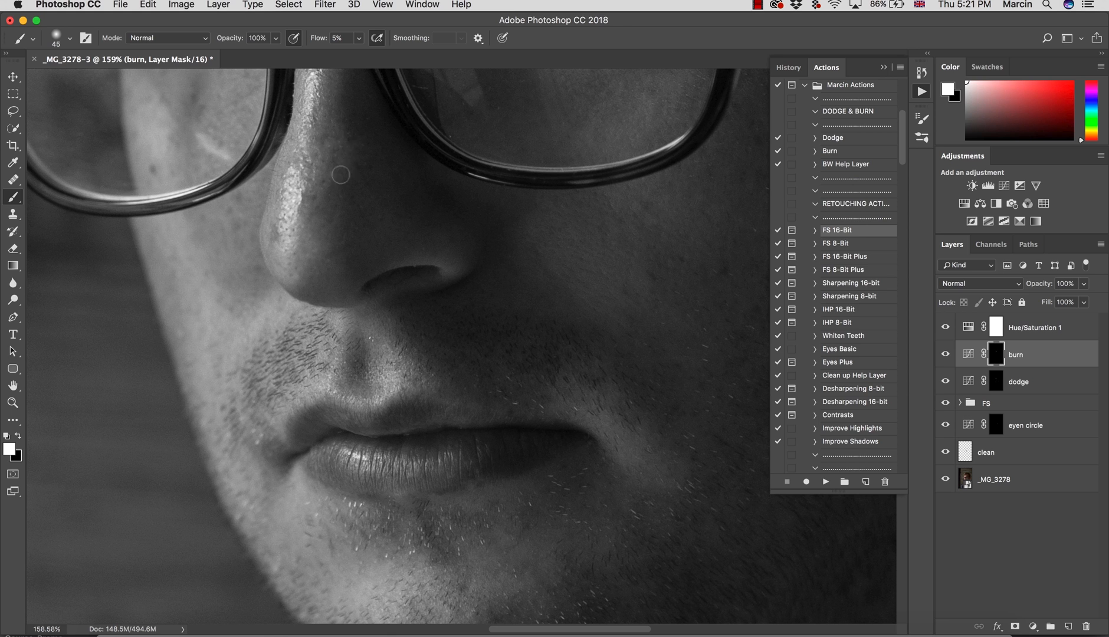
{"action": "scroll", "coordinate": [349, 147], "scroll_direction": "up", "scroll_amount": 5}
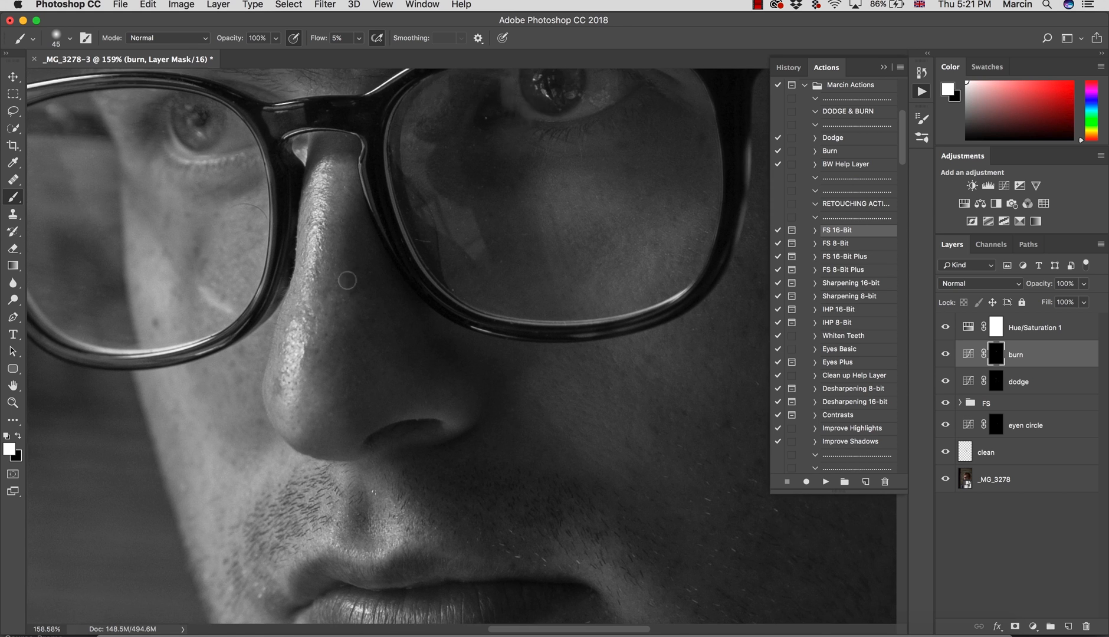
Step: Delete the Hue/Saturation 1 help layer
{"action": "key", "text": "super+0"}
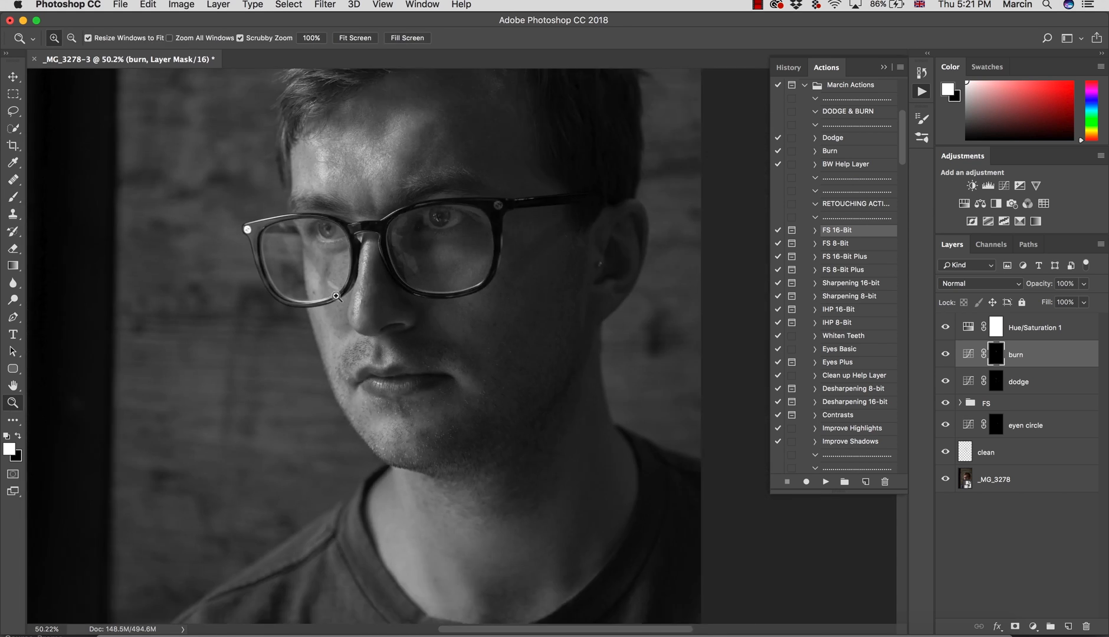
{"action": "left_click", "coordinate": [1028, 332]}
{"action": "key", "text": "BackSpace"}
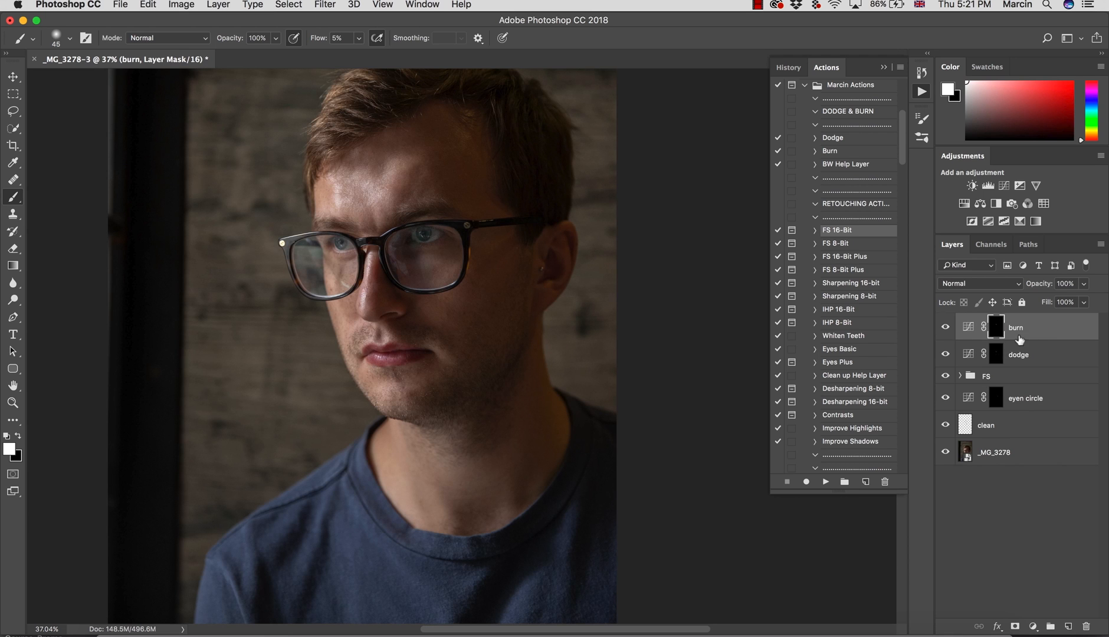
Step: Add a Curves adjustment layer above the burn layer and raise its curve in the highlights
{"action": "key", "text": "z"}
{"action": "mouse_move", "coordinate": [425, 239]}
{"action": "left_mouse_down"}
{"action": "mouse_move", "coordinate": [483, 246]}
{"action": "mouse_move", "coordinate": [445, 243]}
{"action": "left_mouse_up"}
{"action": "key", "text": "b"}
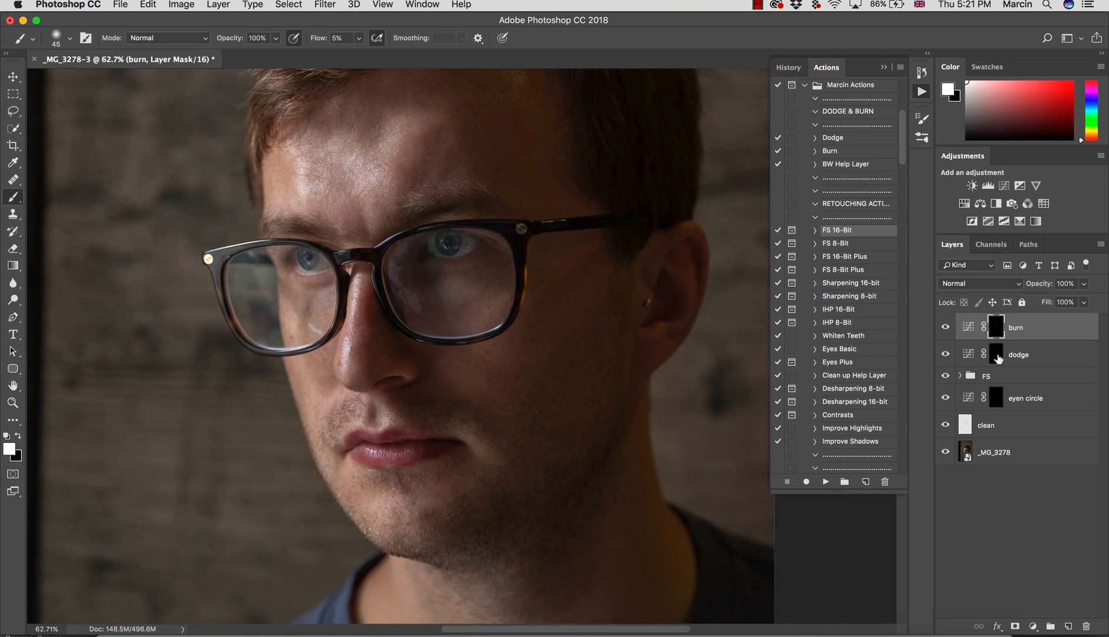
{"action": "left_click", "coordinate": [1033, 627]}
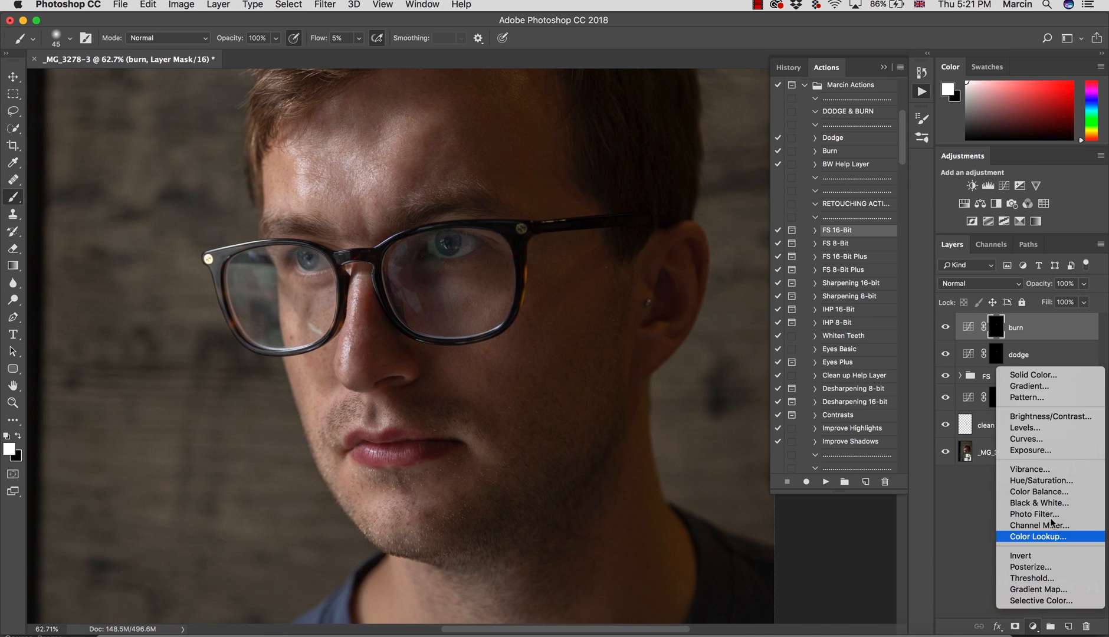
{"action": "left_click", "coordinate": [1027, 439]}
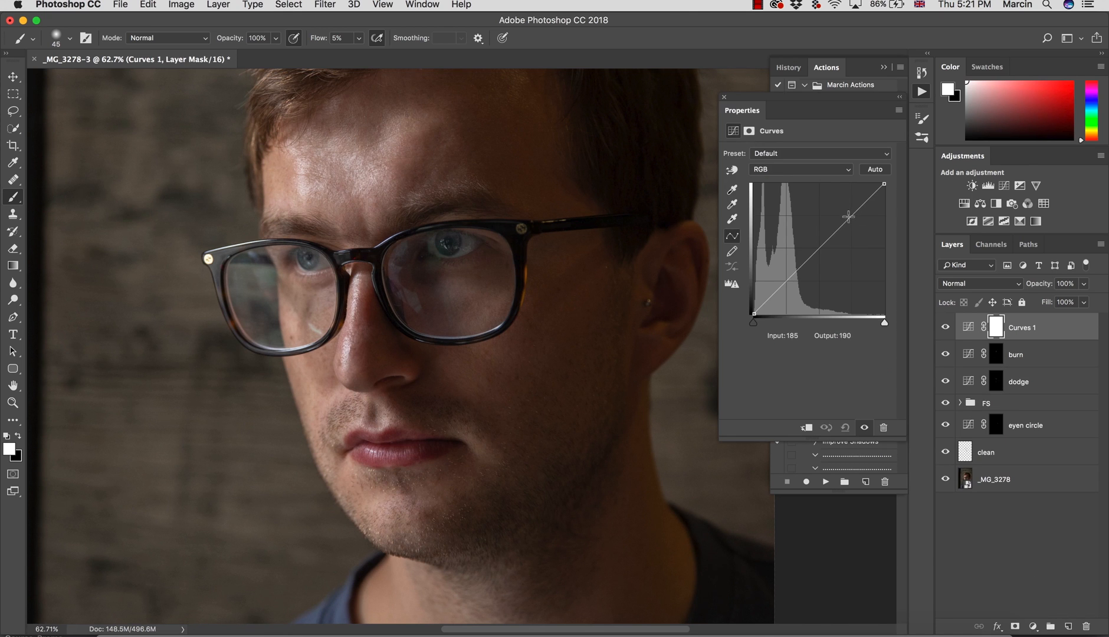
{"action": "left_click_drag", "start_coordinate": [846, 223], "coordinate": [845, 214]}
Step: Rename the new Curves layer "eyes" and invert its mask to black
{"action": "double_click", "coordinate": [1024, 328]}
{"action": "type", "text": "eyes"}
{"action": "key", "text": "Return"}
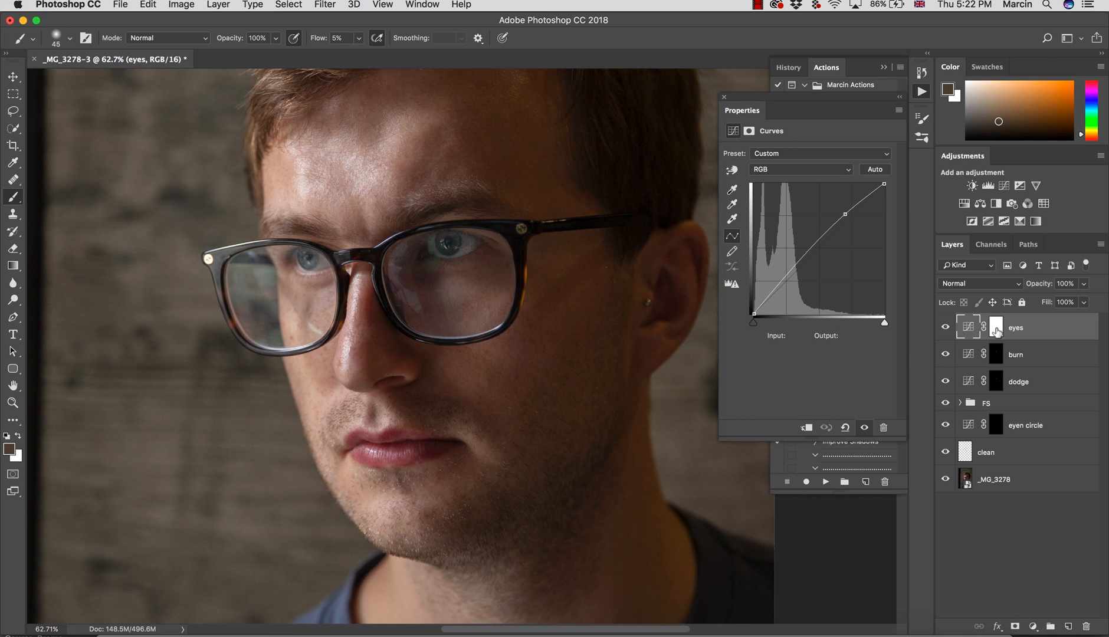
{"action": "left_click", "coordinate": [997, 328]}
{"action": "key", "text": "ctrl+i"}
Step: Paint white on the eyes mask over the iris on the shaded side of the face, using a size 30 brush at 29% flow
{"action": "key", "text": "z"}
{"action": "left_click_drag", "start_coordinate": [450, 229], "coordinate": [456, 231]}
{"action": "key", "text": "b"}
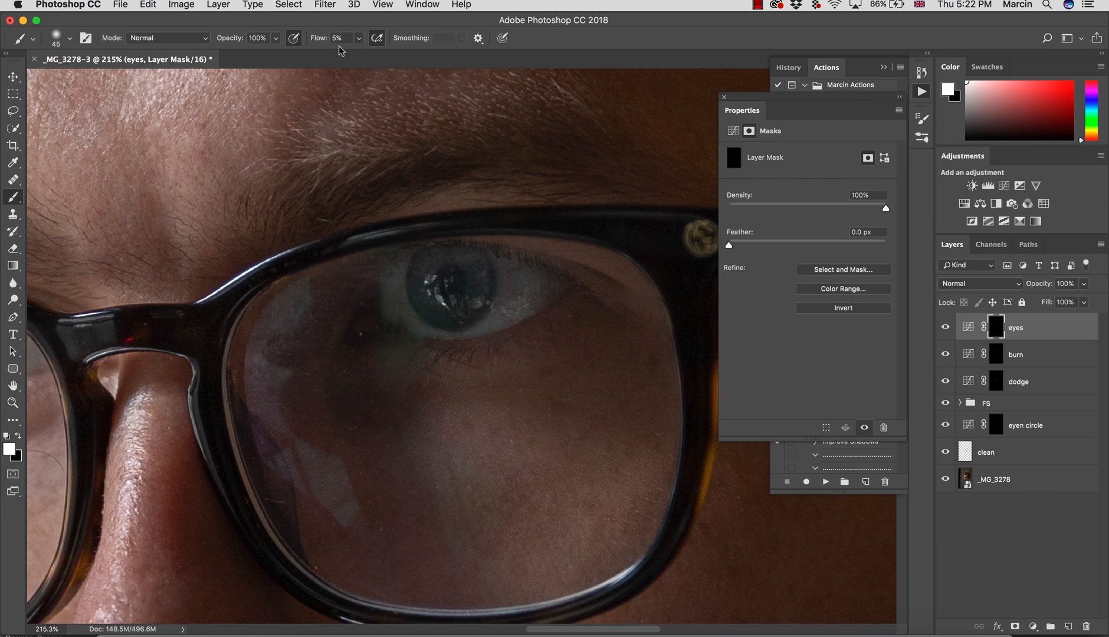
{"action": "left_click_drag", "start_coordinate": [321, 40], "coordinate": [336, 46]}
{"action": "key", "text": "z"}
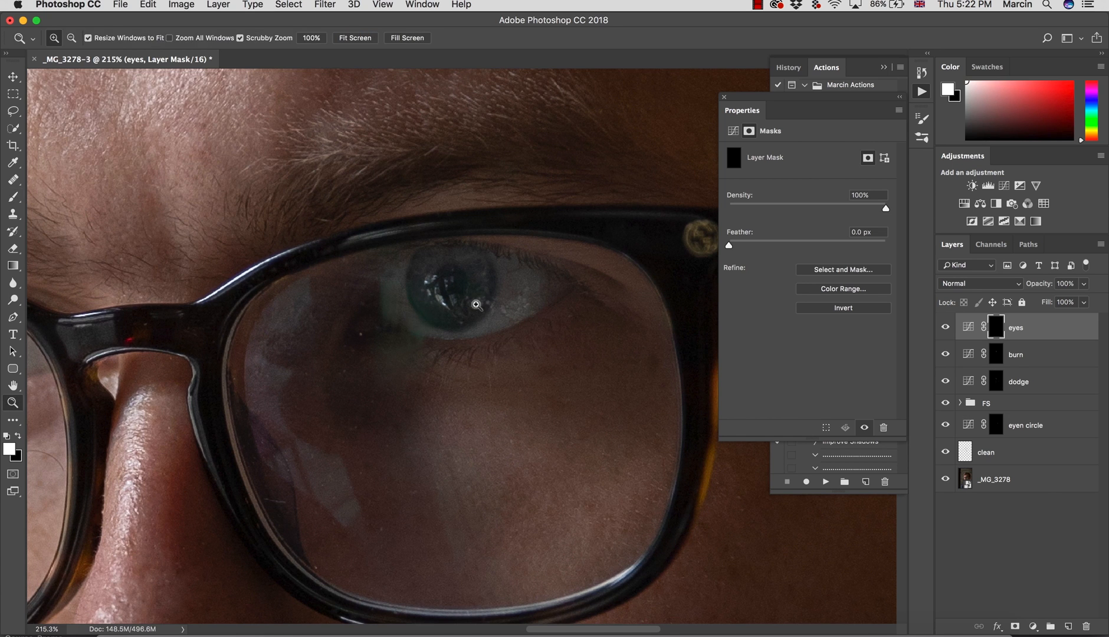
{"action": "left_click_drag", "start_coordinate": [476, 301], "coordinate": [485, 288]}
{"action": "key", "text": "b"}
{"action": "key", "text": "bracketleft"}
{"action": "key", "text": "bracketleft"}
{"action": "key", "text": "bracketleft"}
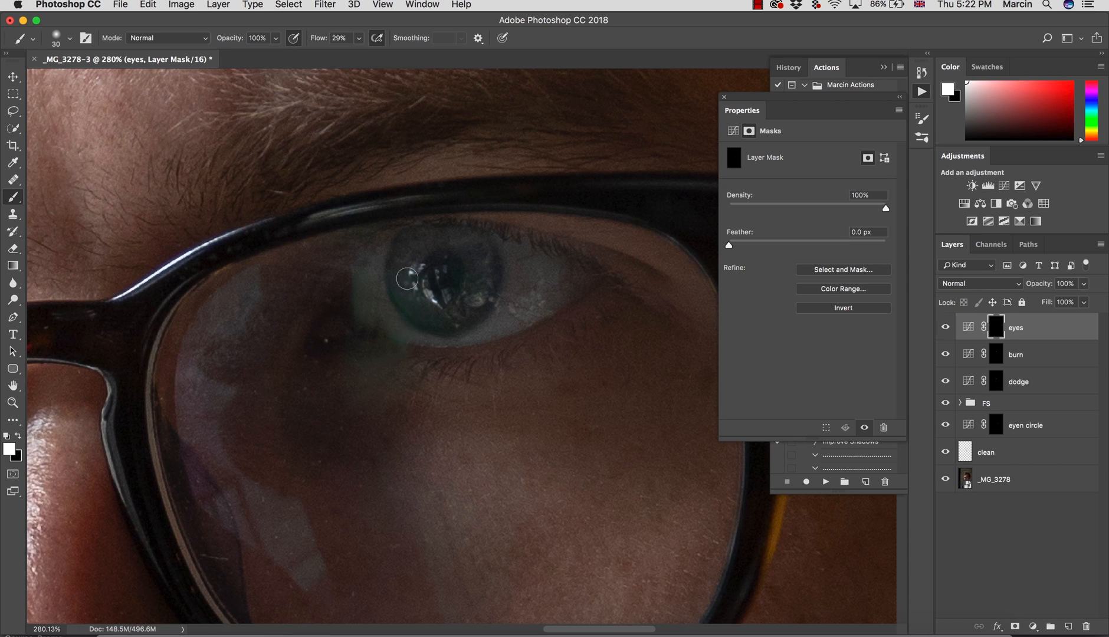
{"action": "left_click", "coordinate": [948, 329]}
{"action": "left_click", "coordinate": [948, 329]}
Step: Brighten the iris on the lit side of the face through the eyes mask, and compare before and after
{"action": "left_click_drag", "start_coordinate": [231, 406], "coordinate": [542, 356]}
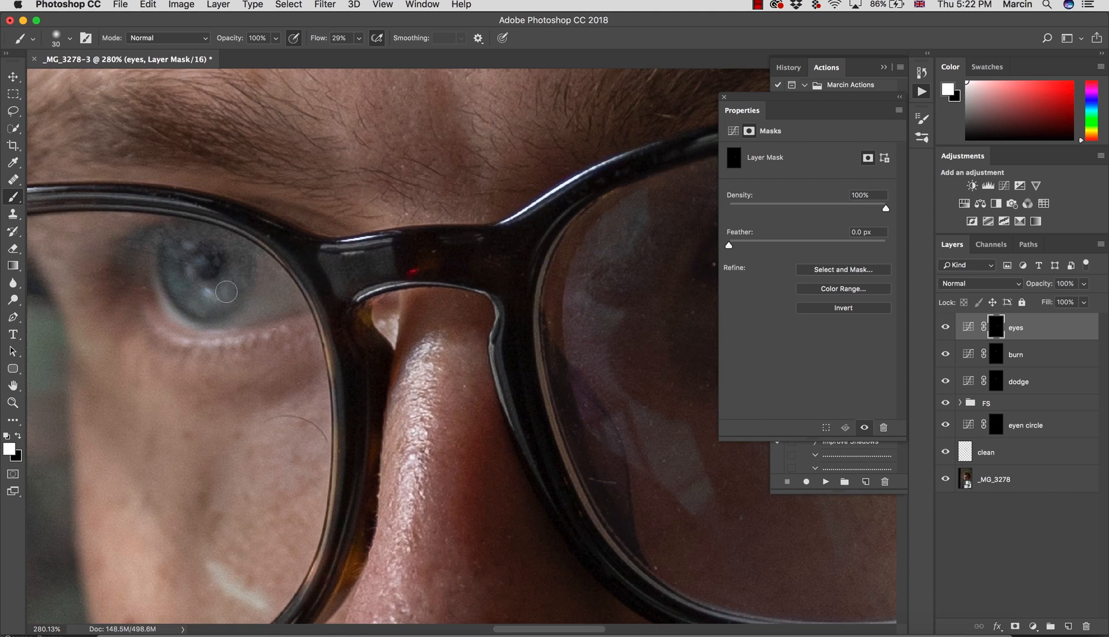
{"action": "left_click_drag", "start_coordinate": [303, 382], "coordinate": [213, 385]}
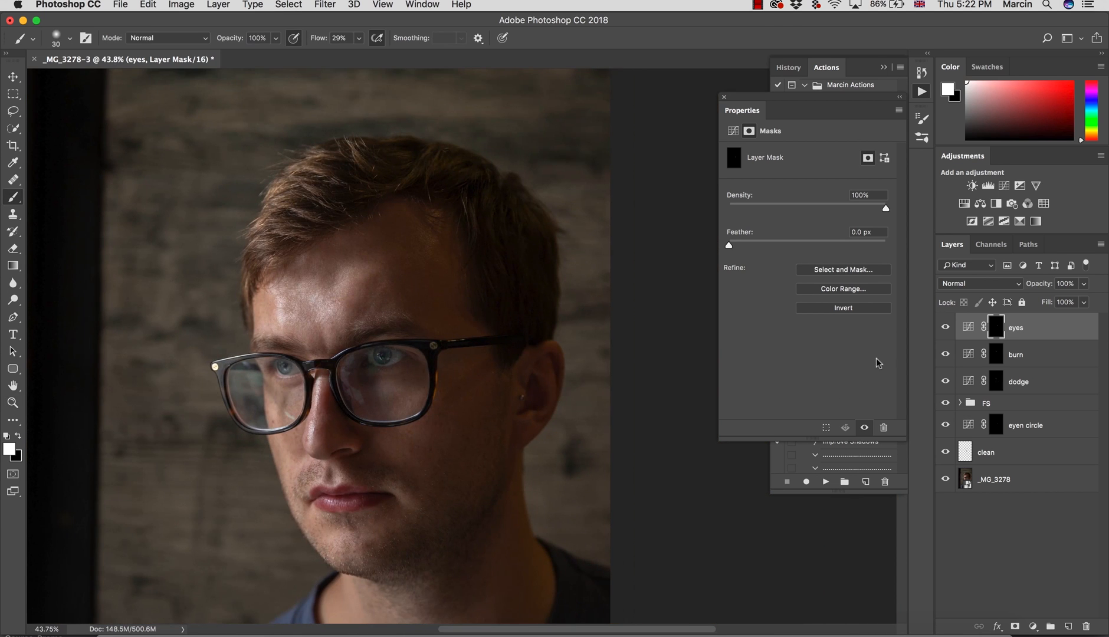
{"action": "left_click", "coordinate": [946, 329]}
{"action": "left_click", "coordinate": [945, 329]}
Step: Compare the image with and without the eyes layer and reduce the layer's opacity to 59%
{"action": "left_click_drag", "start_coordinate": [544, 397], "coordinate": [484, 396]}
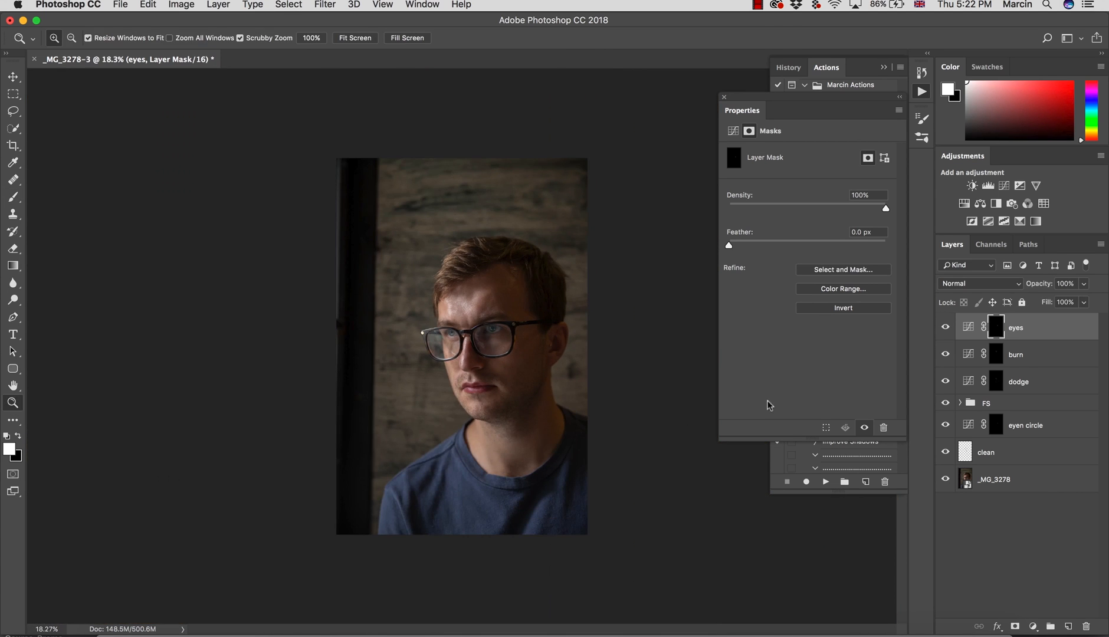
{"action": "left_click", "coordinate": [946, 327]}
{"action": "left_click", "coordinate": [946, 327]}
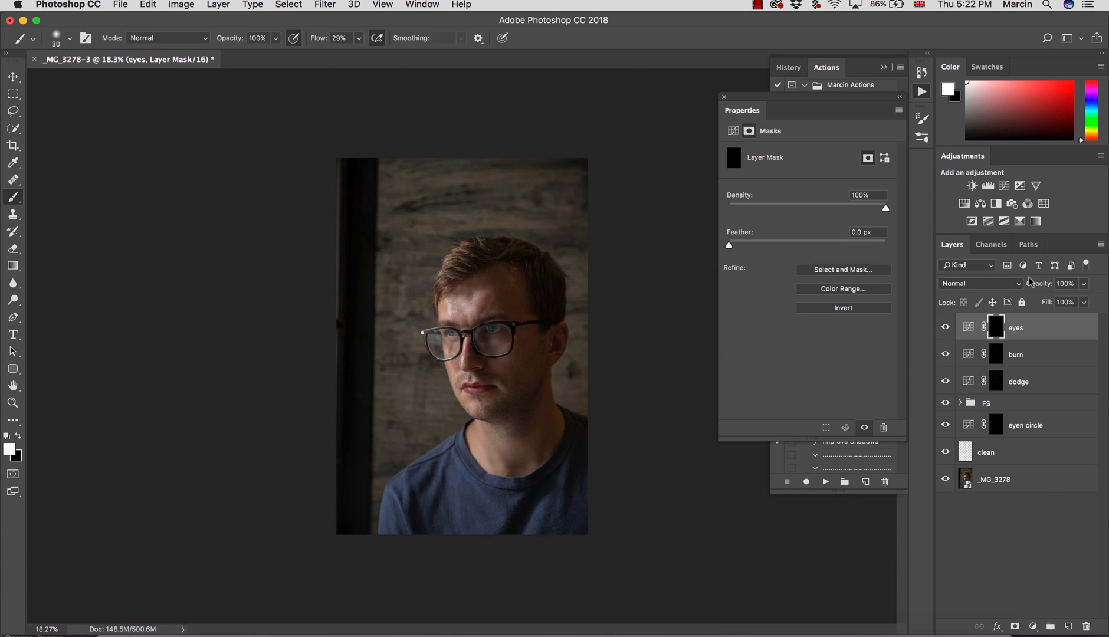
{"action": "left_click_drag", "start_coordinate": [1044, 285], "coordinate": [1014, 285]}
{"action": "left_click", "coordinate": [946, 327]}
{"action": "left_click", "coordinate": [945, 327]}
{"action": "left_click_drag", "start_coordinate": [501, 324], "coordinate": [523, 333]}
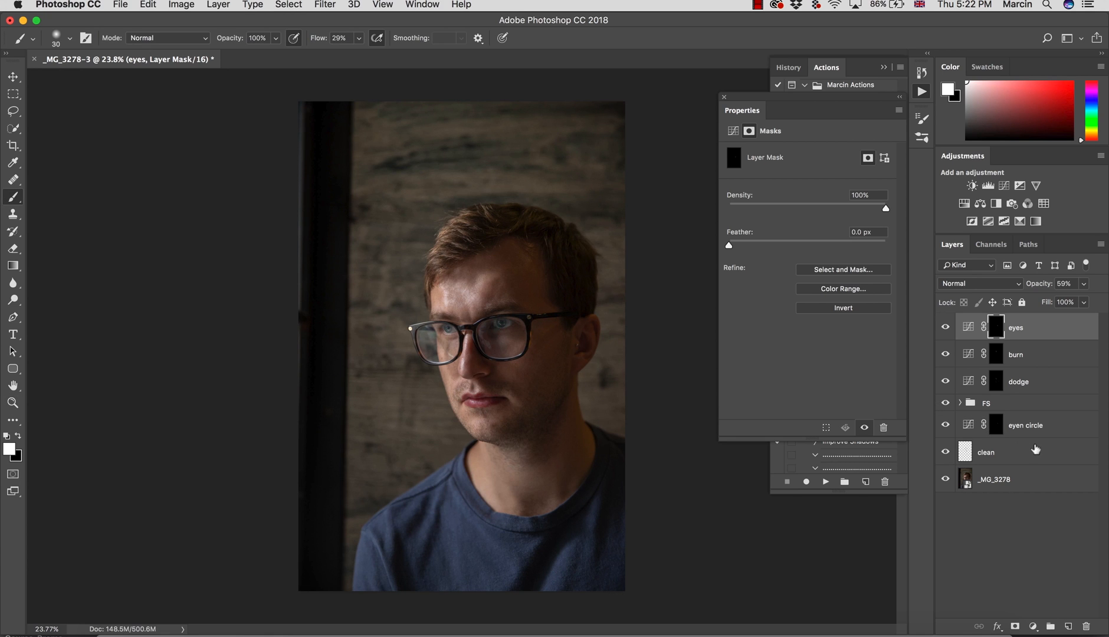
Step: Group all layers from eyes down to clean and name the group "CLEAN"
{"action": "left_click", "coordinate": [1035, 451], "text": "shift"}
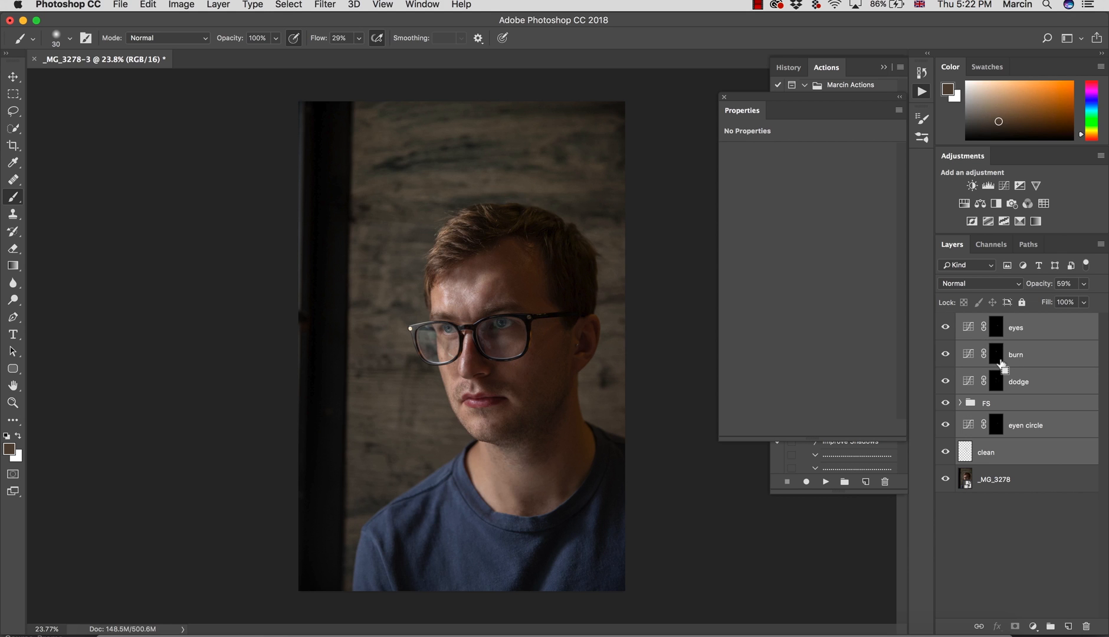
{"action": "key", "text": "super+g"}
{"action": "double_click", "coordinate": [1003, 321]}
{"action": "type", "text": "CLEAN"}
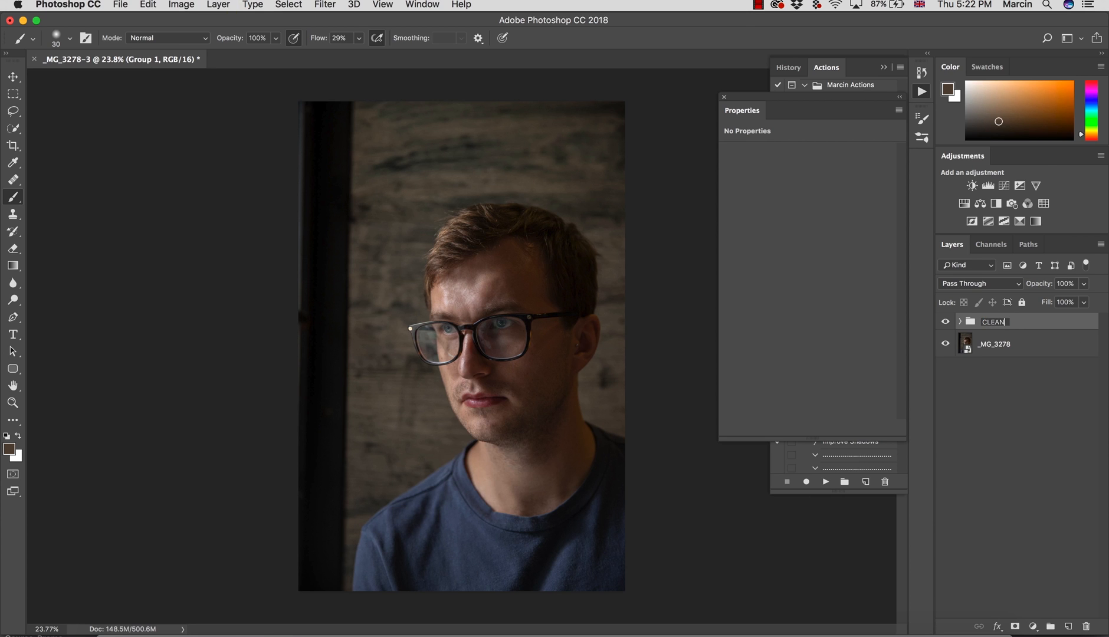
{"action": "key", "text": "Return"}
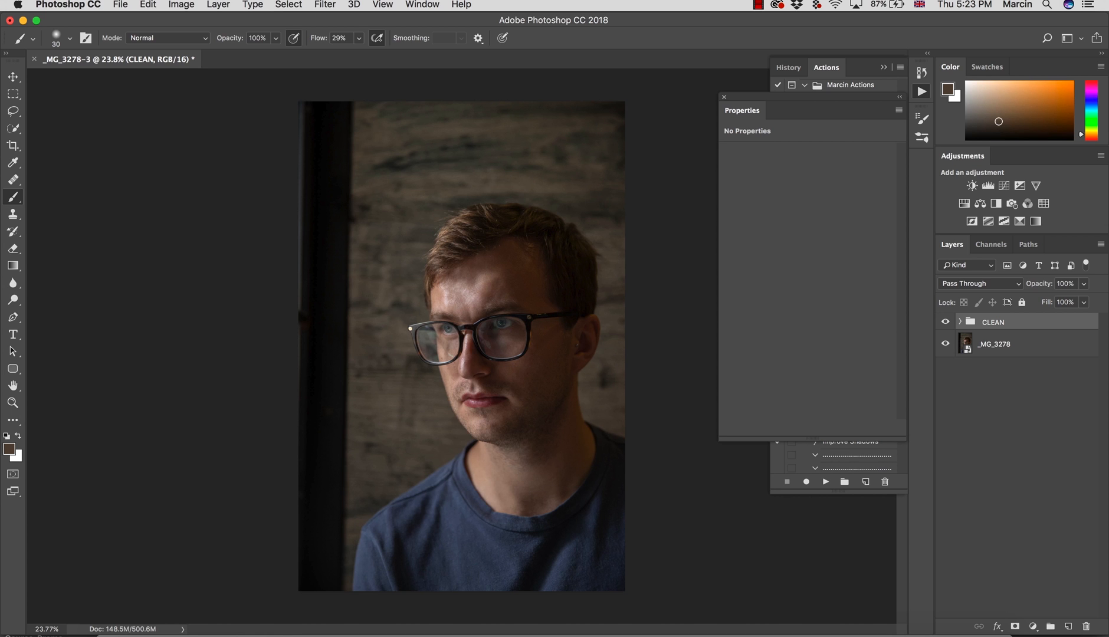
{"action": "mouse_move", "coordinate": [507, 354]}
{"action": "left_mouse_down"}
{"action": "mouse_move", "coordinate": [557, 354]}
{"action": "mouse_move", "coordinate": [584, 386]}
{"action": "left_mouse_up"}
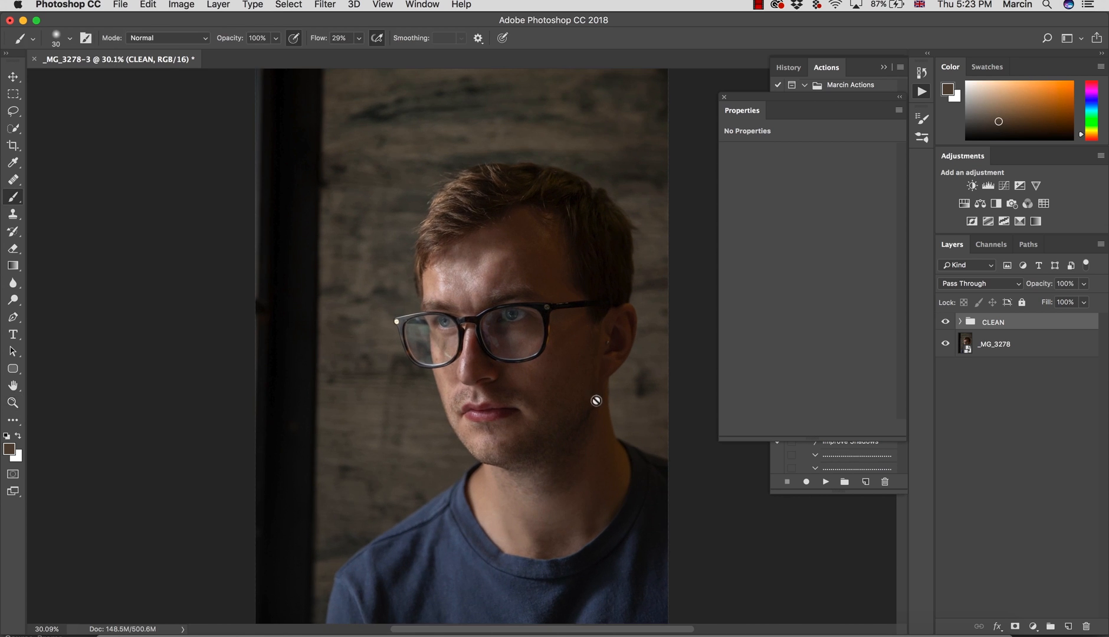
Step: Switch to Safari, search Google for "color scheme designer" and open the Color Scheme Designer 3 site
{"action": "left_click", "coordinate": [276, 630]}
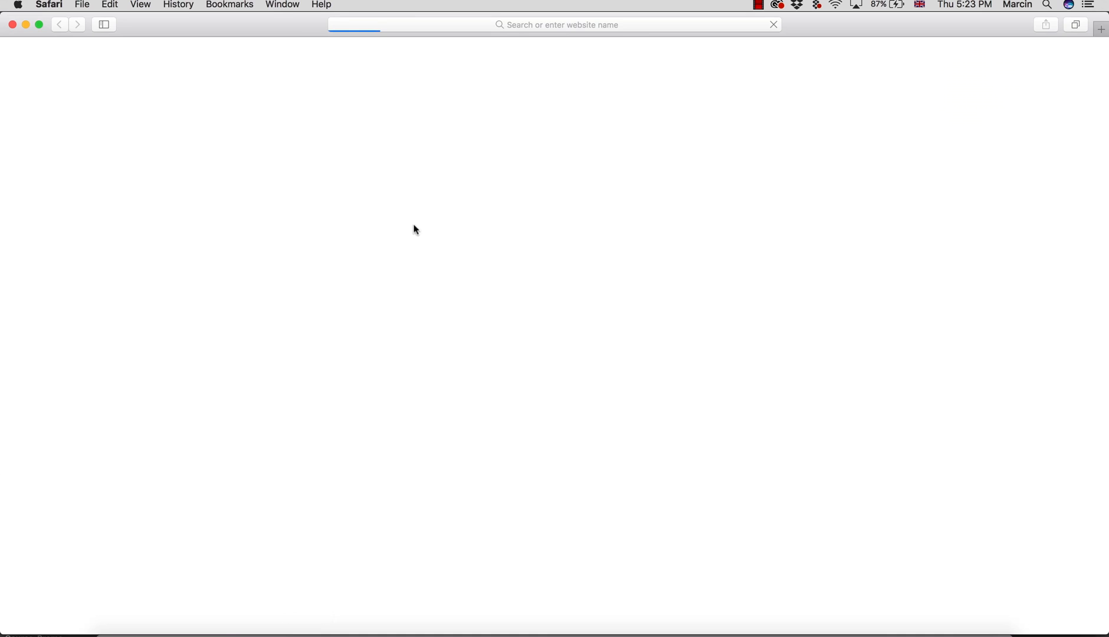
{"action": "left_click", "coordinate": [517, 23]}
{"action": "type", "text": "google.com.hk"}
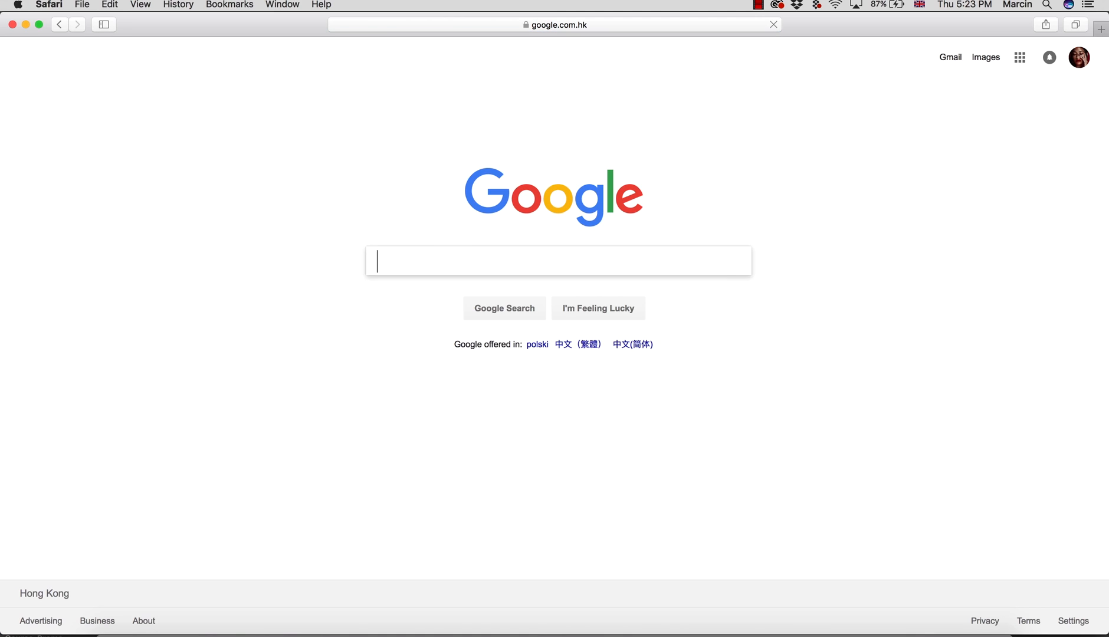
{"action": "type", "text": "olor scheme designer"}
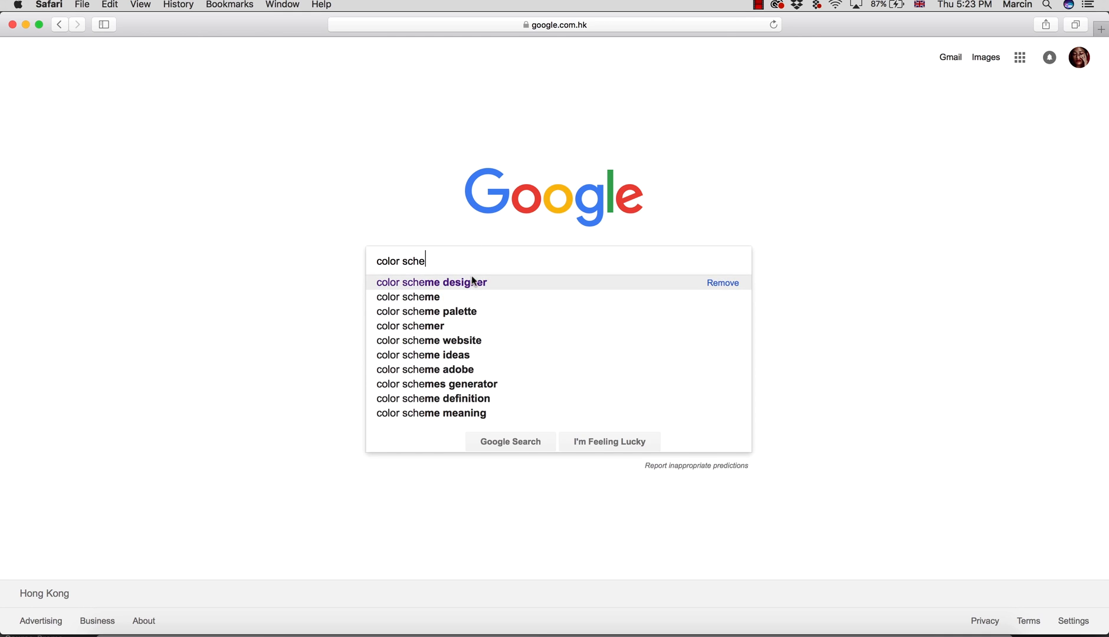
{"action": "left_click", "coordinate": [449, 282]}
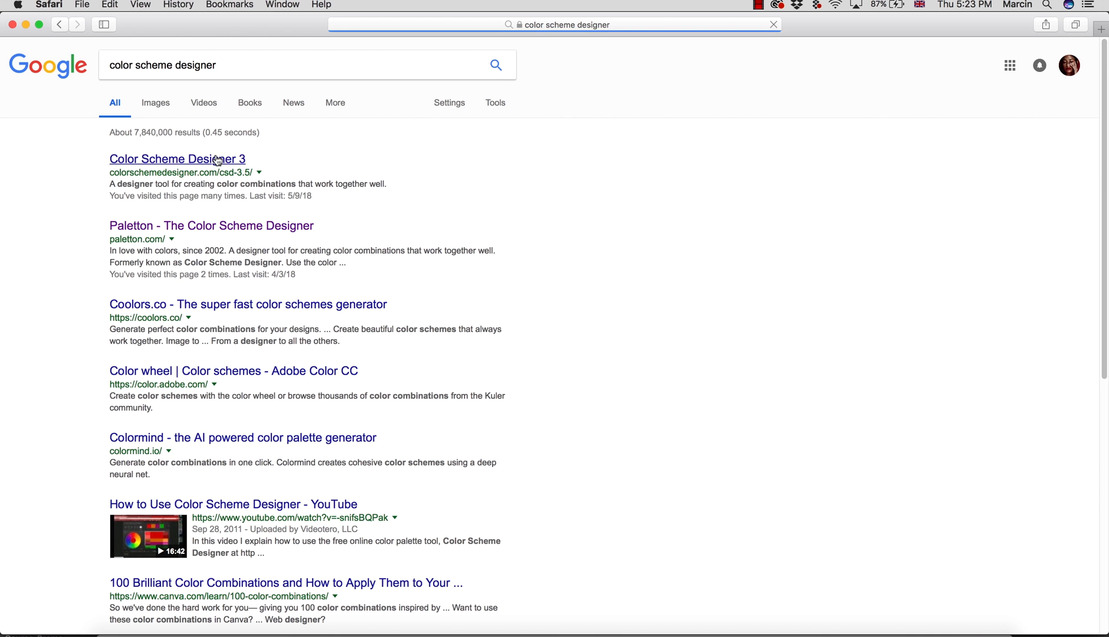
{"action": "left_click", "coordinate": [212, 160]}
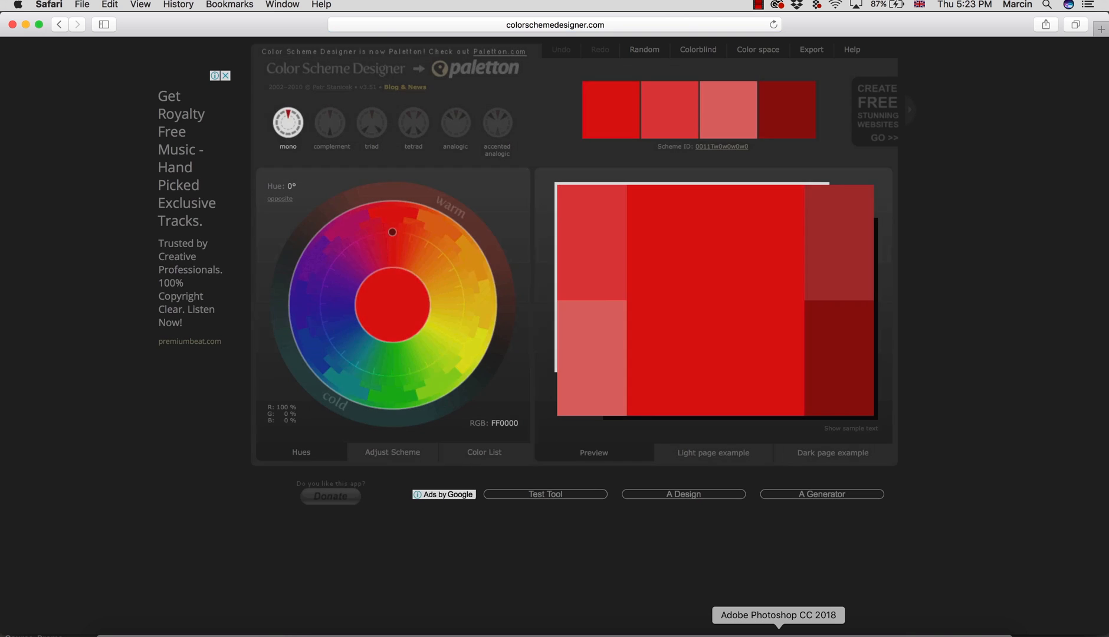
Step: Explore complementary and analogic schemes at different hues in Safari's Color Scheme Designer, ending on an orange analogic scheme, and return to Photoshop
{"action": "left_click", "coordinate": [779, 635]}
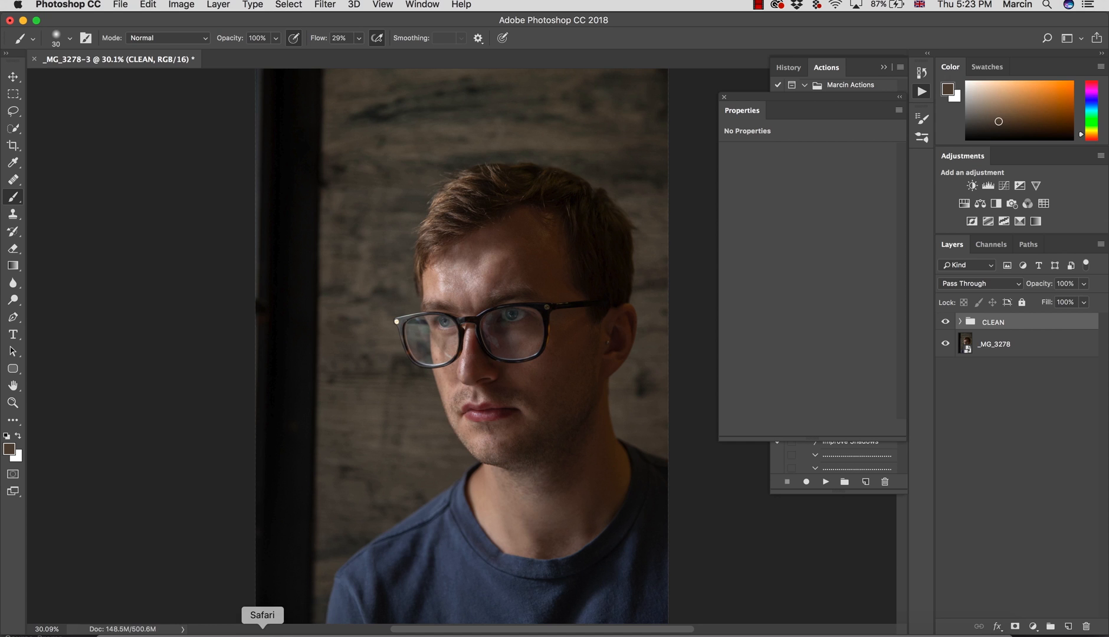
{"action": "left_click", "coordinate": [265, 634]}
{"action": "left_click", "coordinate": [330, 122]}
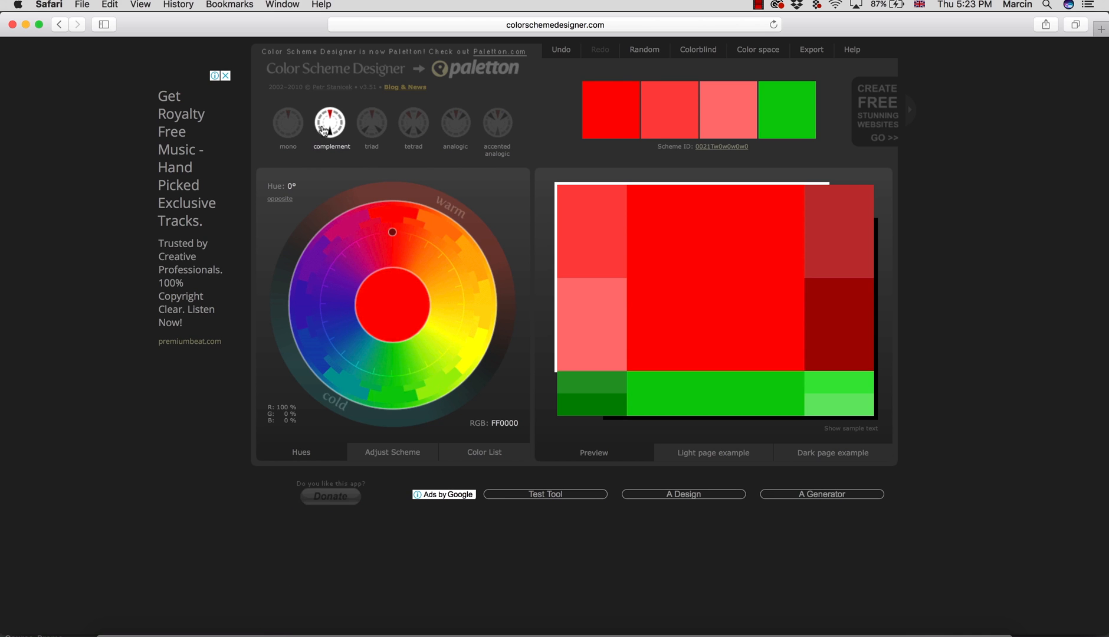
{"action": "left_click_drag", "start_coordinate": [392, 233], "coordinate": [338, 305]}
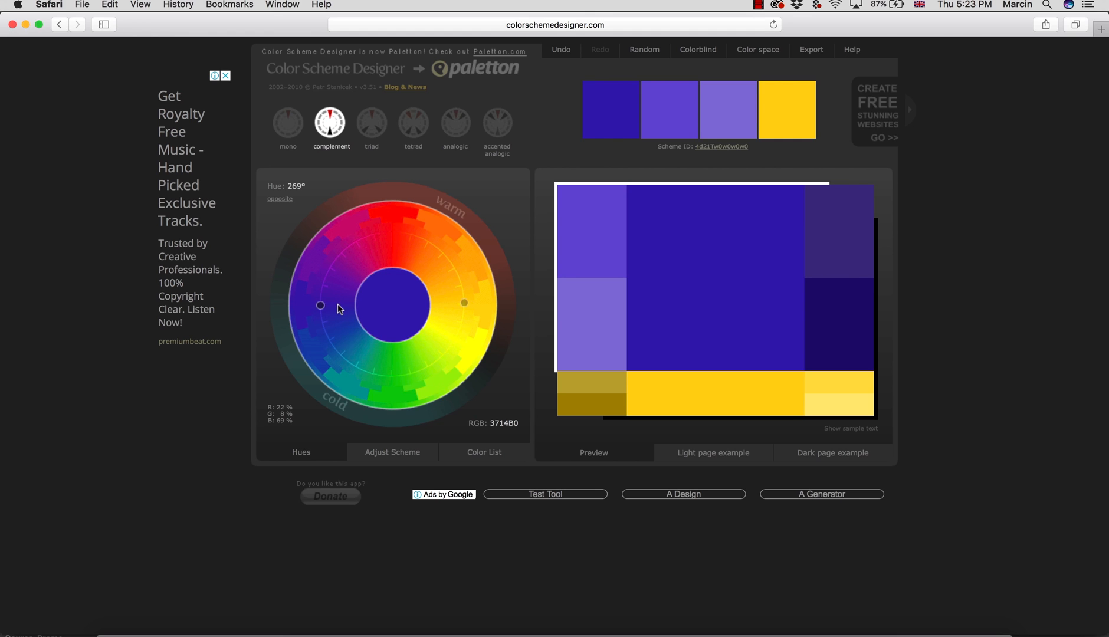
{"action": "left_click_drag", "start_coordinate": [337, 304], "coordinate": [431, 275]}
{"action": "left_click", "coordinate": [455, 122]}
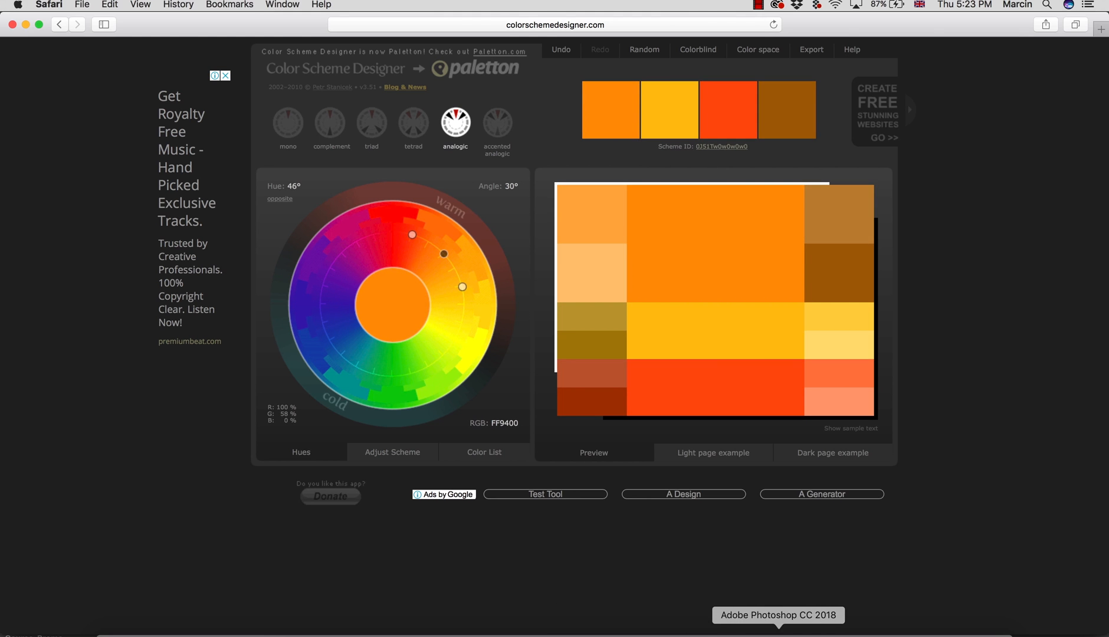
{"action": "left_click", "coordinate": [767, 627]}
{"action": "key", "text": "super+space"}
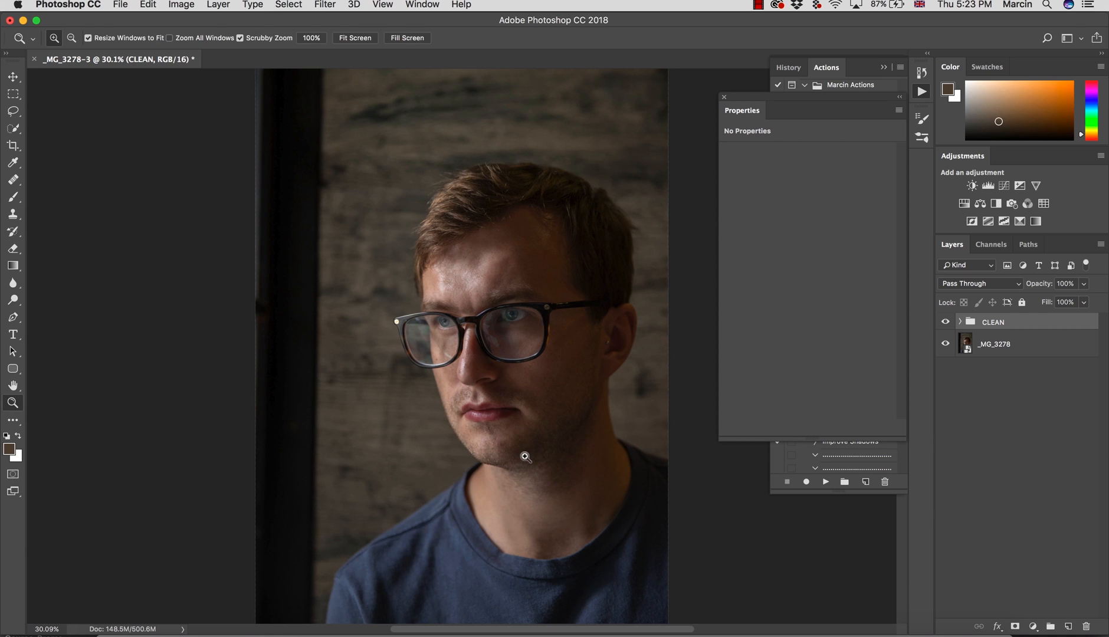
{"action": "left_click_drag", "start_coordinate": [528, 456], "coordinate": [516, 457]}
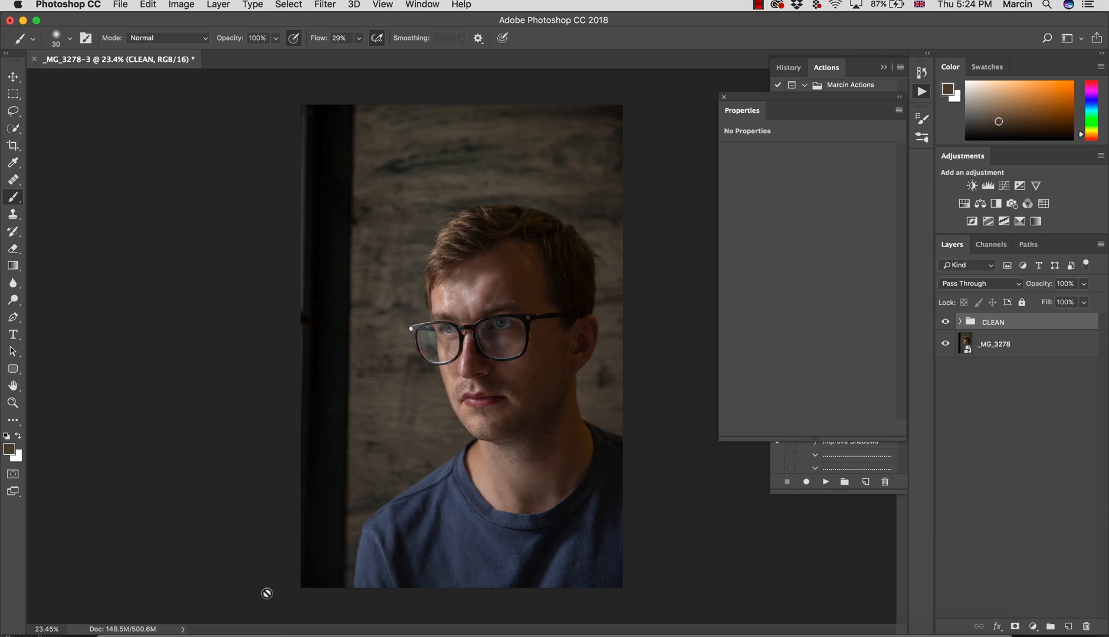
Step: Add a Color Balance adjustment layer above the CLEAN group, name it "color" and set its blend mode to Color
{"action": "left_click", "coordinate": [1034, 626]}
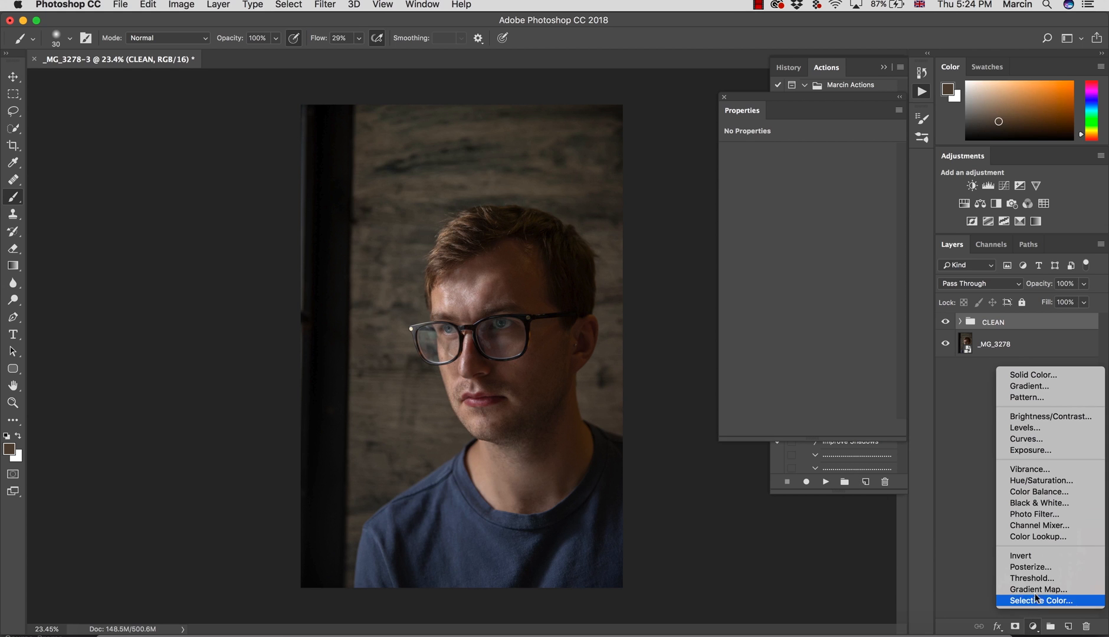
{"action": "left_click", "coordinate": [1043, 493]}
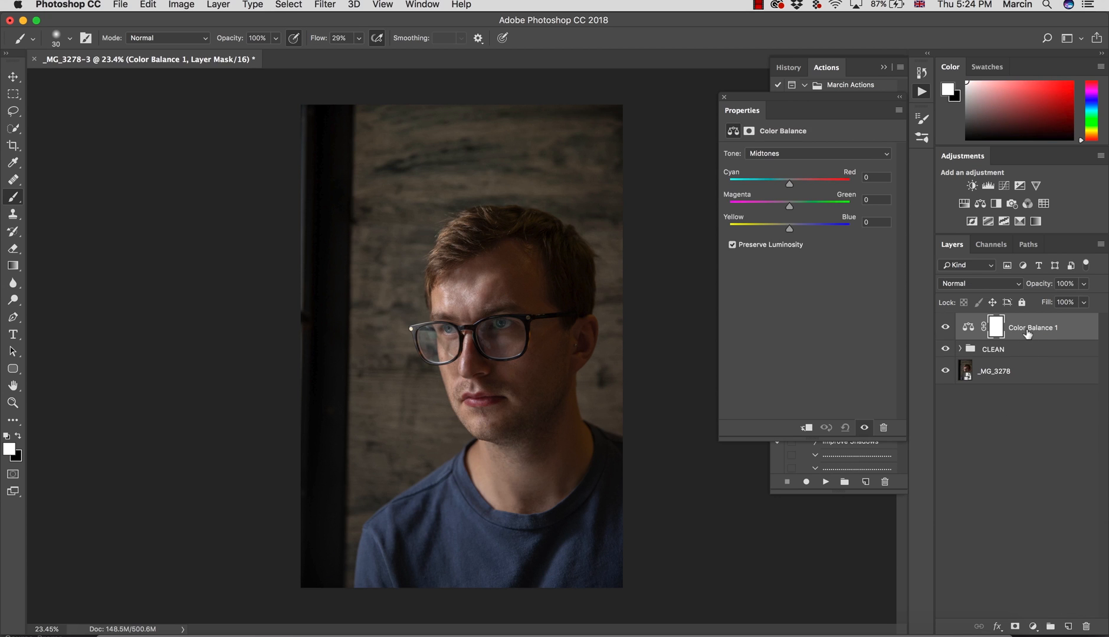
{"action": "double_click", "coordinate": [1029, 328]}
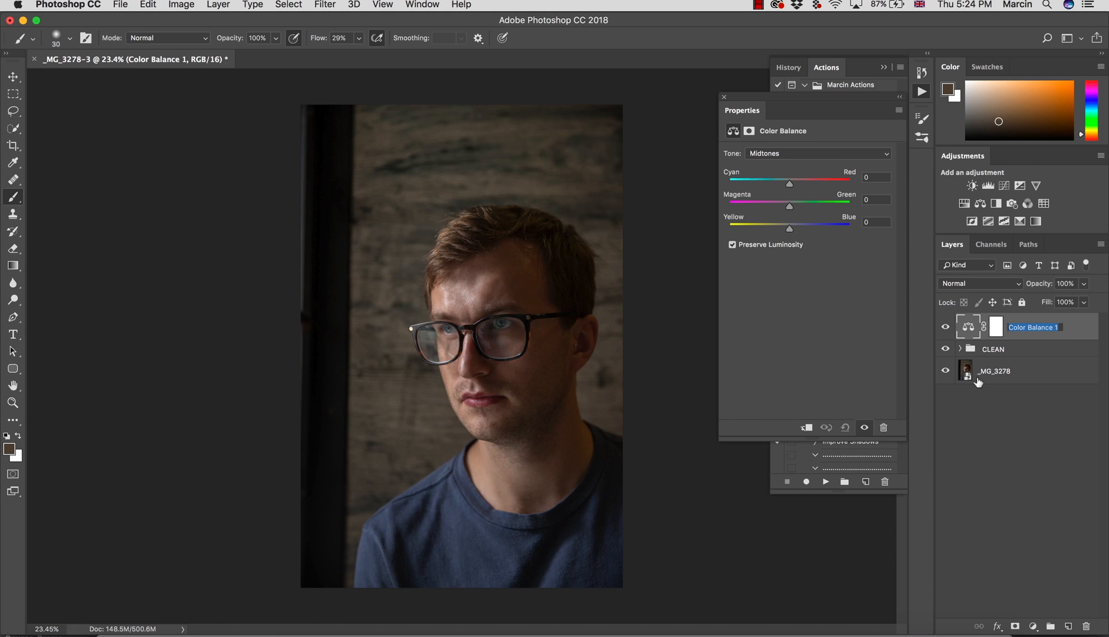
{"action": "type", "text": "dolor"}
{"action": "key", "text": "Return"}
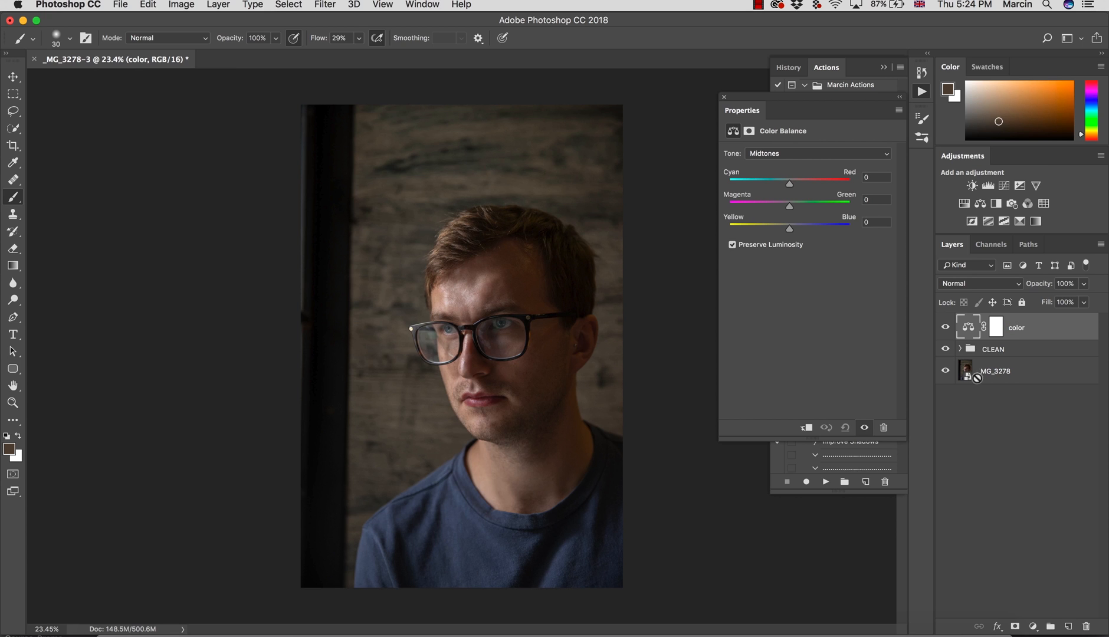
{"action": "left_click", "coordinate": [948, 283]}
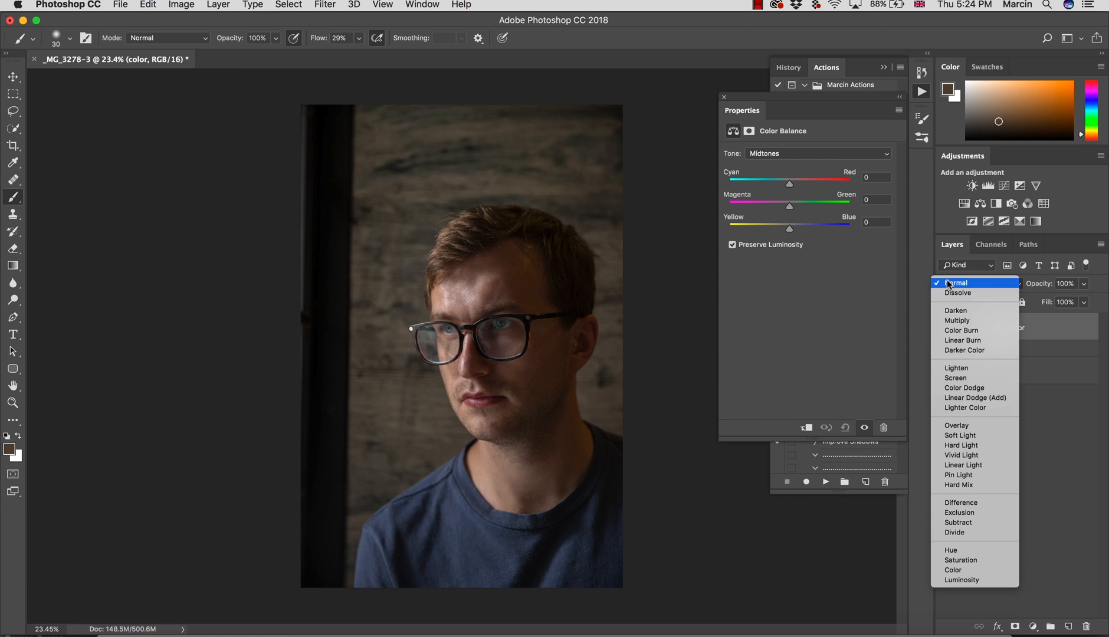
{"action": "left_click", "coordinate": [953, 570]}
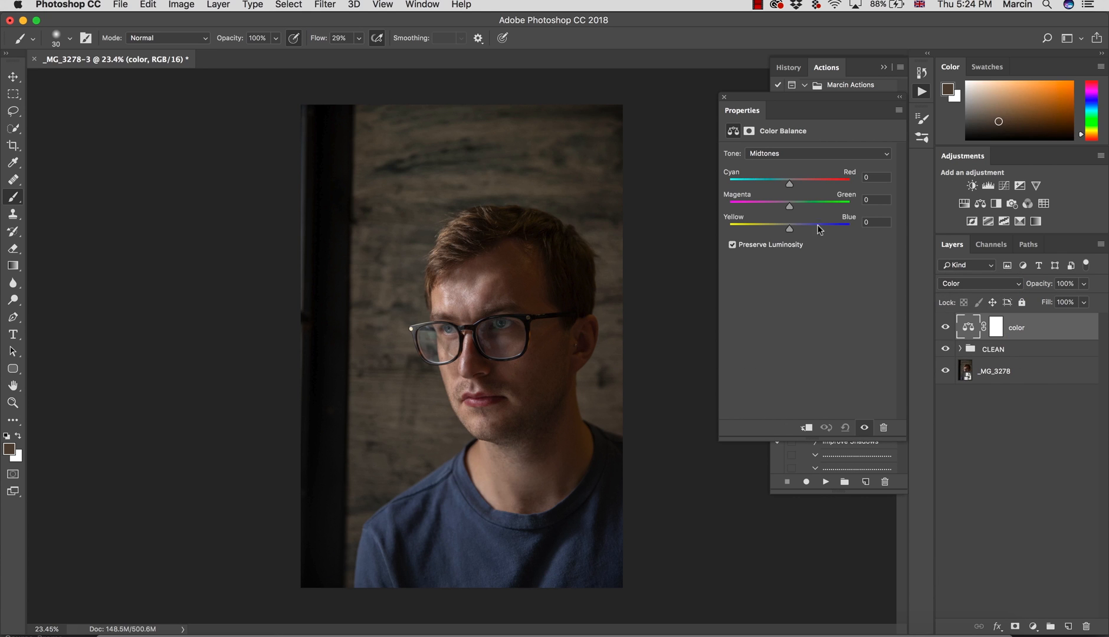
Step: Set the color layer's shadows to +2 Cyan–Red and -7 Yellow–Blue, and its midtones to -5 Yellow–Blue
{"action": "left_click", "coordinate": [779, 155]}
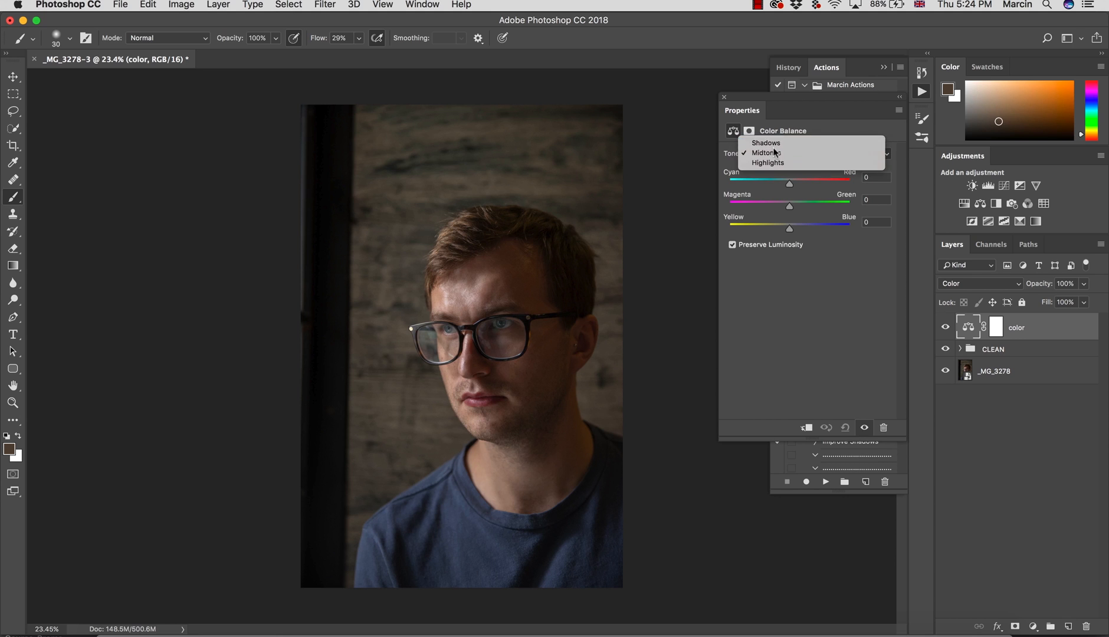
{"action": "left_click", "coordinate": [768, 141]}
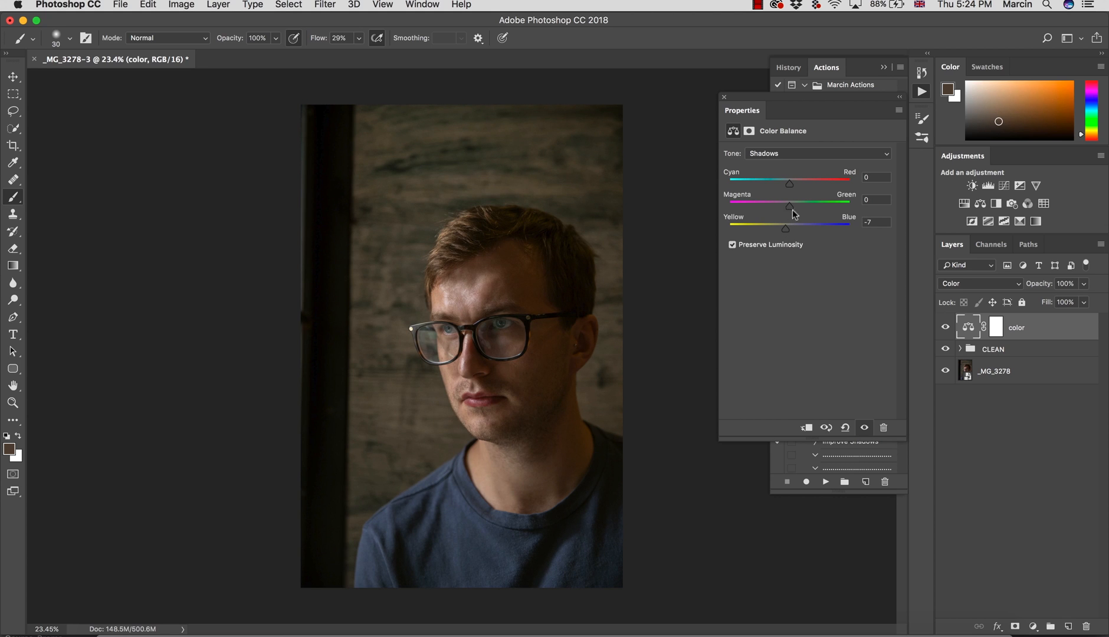
{"action": "left_click", "coordinate": [783, 154]}
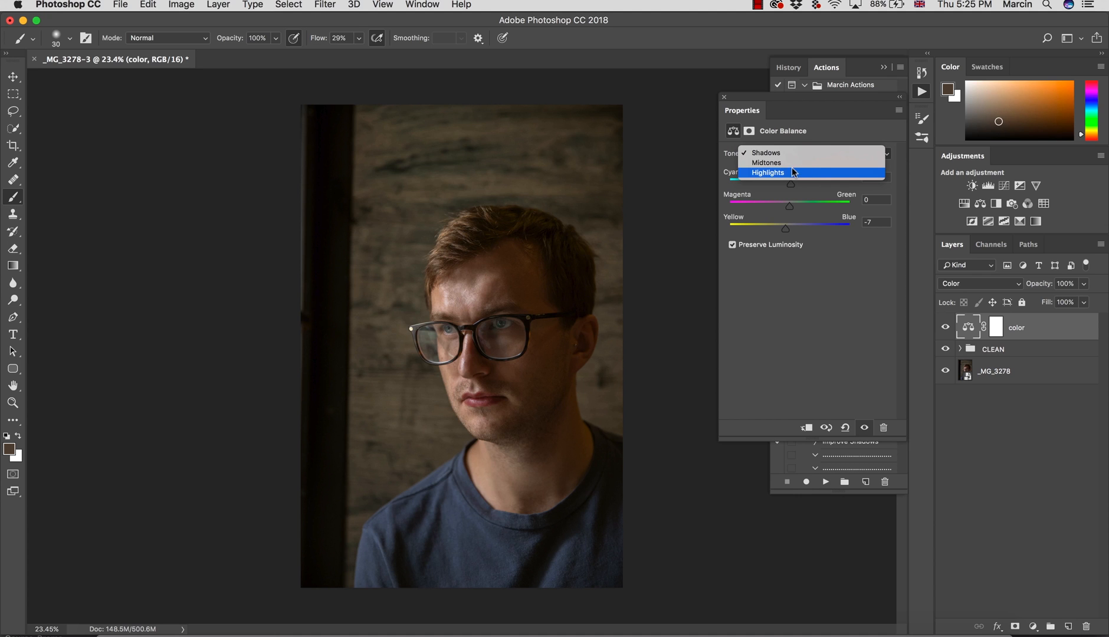
{"action": "left_click", "coordinate": [790, 163]}
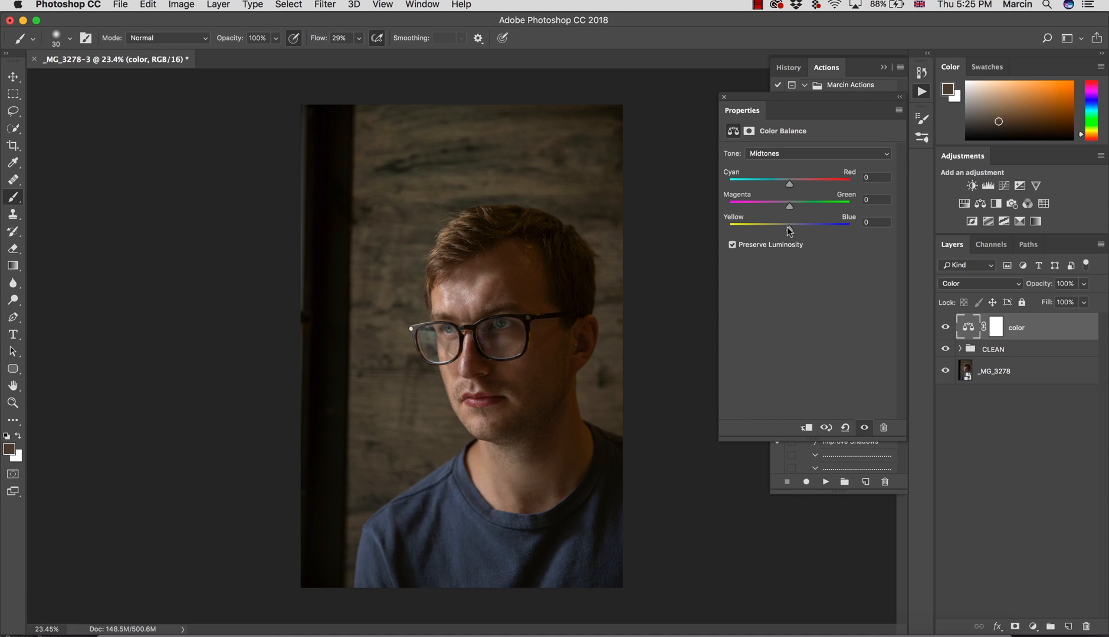
{"action": "left_click_drag", "start_coordinate": [790, 230], "coordinate": [786, 230]}
Step: Set the color layer's highlights to -7 Cyan–Red and -4 Yellow–Blue, and compare the image with and without the layer
{"action": "left_click", "coordinate": [780, 155]}
{"action": "left_click", "coordinate": [782, 165]}
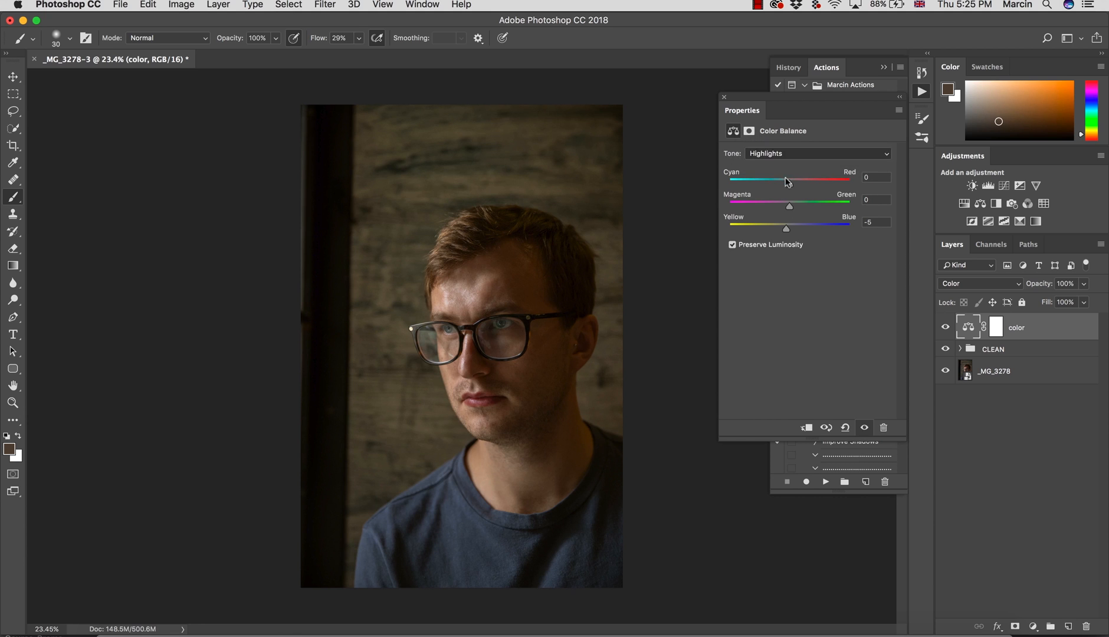
{"action": "left_click_drag", "start_coordinate": [788, 187], "coordinate": [785, 185]}
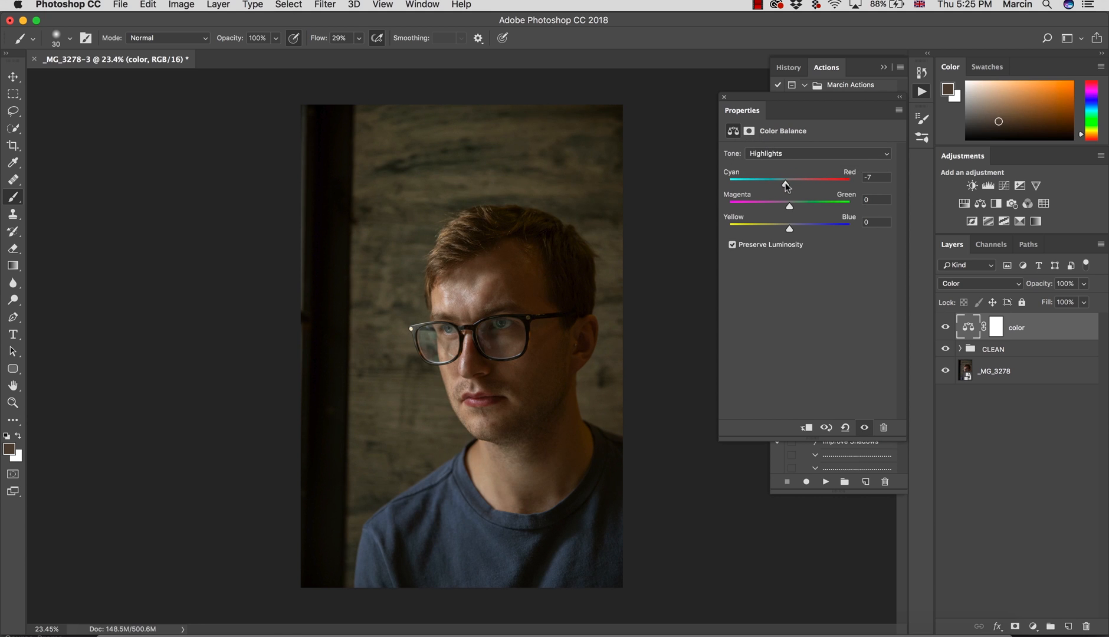
{"action": "left_click_drag", "start_coordinate": [788, 225], "coordinate": [789, 230]}
{"action": "left_click", "coordinate": [945, 328]}
{"action": "left_click", "coordinate": [945, 328]}
{"action": "left_click", "coordinate": [945, 328]}
{"action": "left_click", "coordinate": [943, 331]}
Step: Set the color layer's shadows to -4 Cyan–Red and +12 Yellow–Blue, and its midtones Yellow–Blue value to 0
{"action": "left_click", "coordinate": [771, 154]}
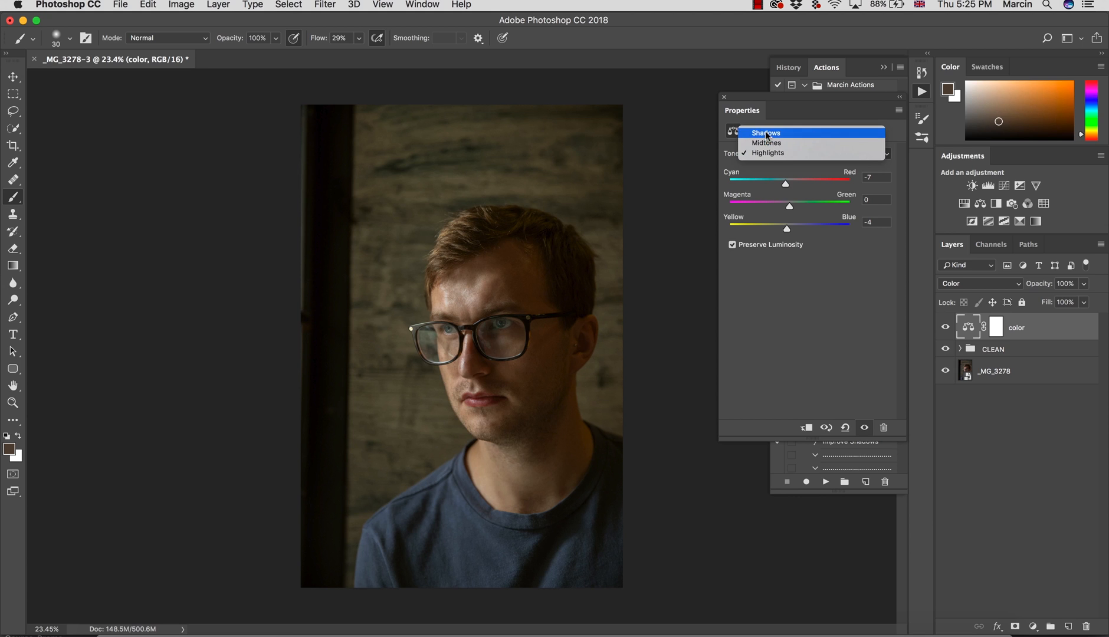
{"action": "left_click", "coordinate": [766, 134]}
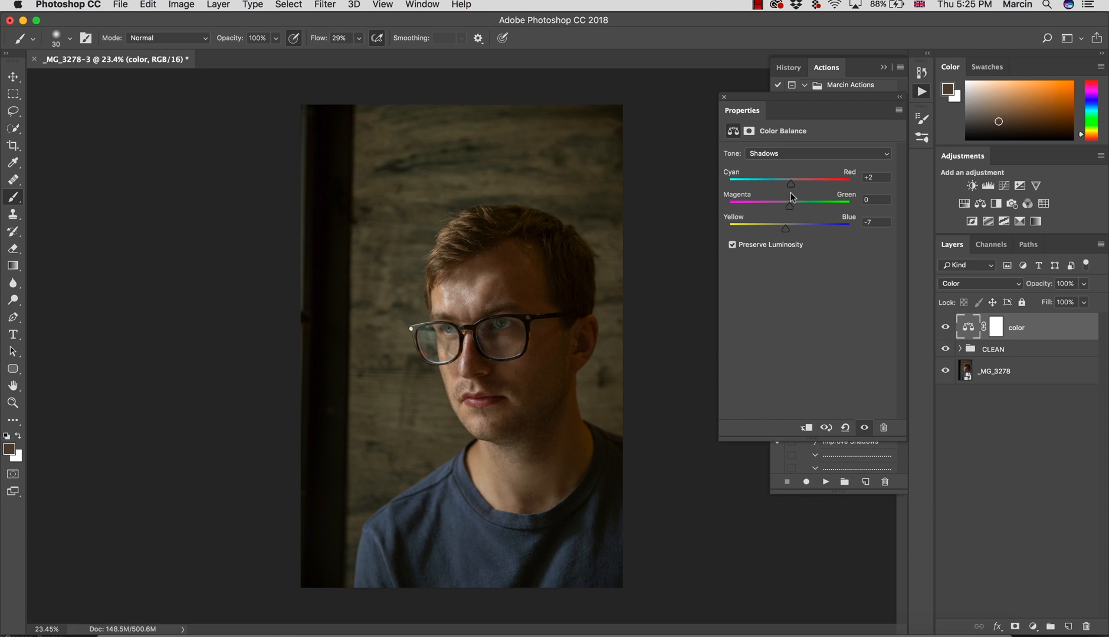
{"action": "left_click_drag", "start_coordinate": [788, 229], "coordinate": [797, 230]}
{"action": "left_click_drag", "start_coordinate": [792, 184], "coordinate": [788, 186]}
{"action": "left_click", "coordinate": [781, 154]}
{"action": "left_click", "coordinate": [780, 163]}
{"action": "type", "text": "0"}
Step: Shift the color layer's highlights toward red and further toward yellow, and compare the image with and without the layer
{"action": "left_click", "coordinate": [780, 154]}
{"action": "left_click", "coordinate": [780, 165]}
{"action": "left_click_drag", "start_coordinate": [788, 226], "coordinate": [784, 230]}
{"action": "left_click_drag", "start_coordinate": [787, 183], "coordinate": [794, 185]}
{"action": "left_click_drag", "start_coordinate": [785, 230], "coordinate": [780, 231]}
{"action": "left_click", "coordinate": [944, 331]}
{"action": "left_click", "coordinate": [945, 331]}
Step: Add an empty layer on top, sample the dark wall as foreground color, and examine wall and forehead tones in the Color Picker without applying them
{"action": "left_click", "coordinate": [1068, 626]}
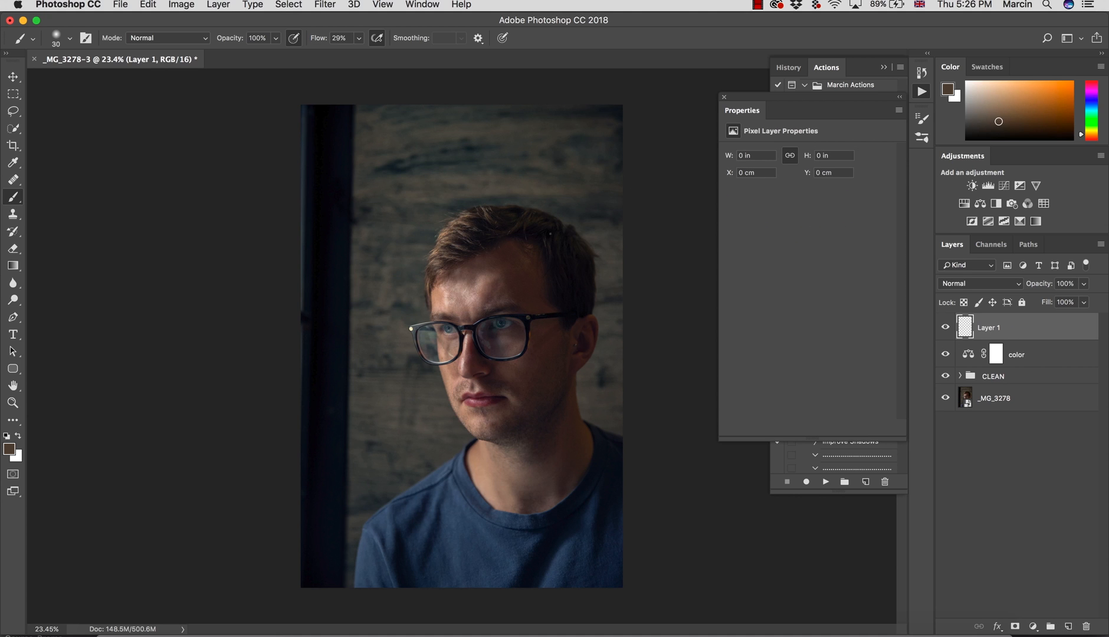
{"action": "key", "text": "i"}
{"action": "left_click", "coordinate": [611, 158]}
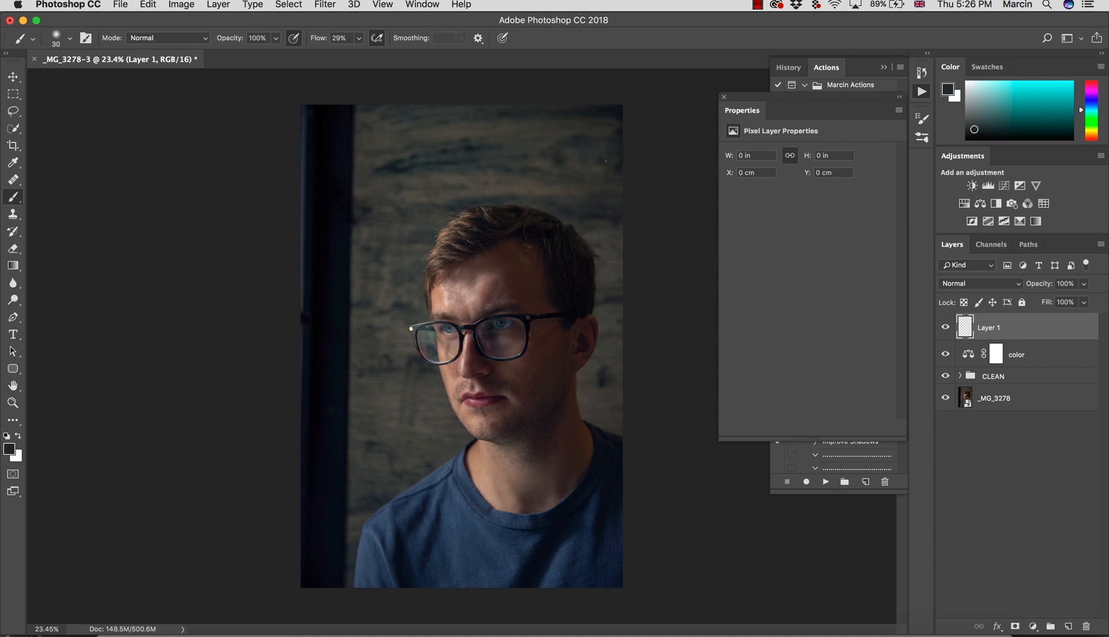
{"action": "left_click", "coordinate": [10, 449]}
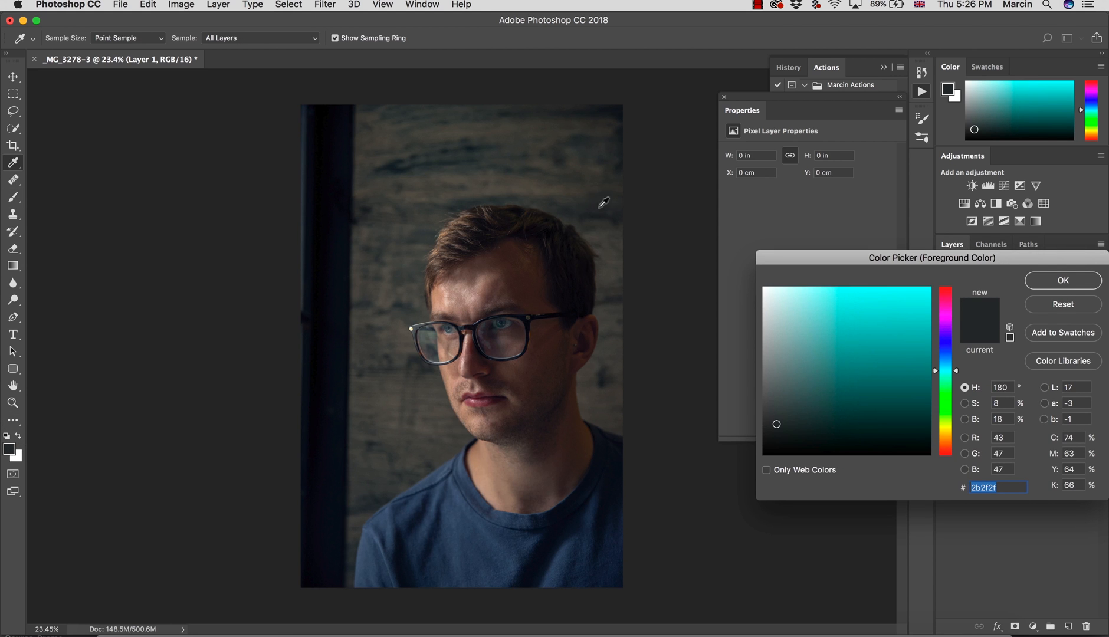
{"action": "left_click", "coordinate": [619, 182]}
{"action": "left_click_drag", "start_coordinate": [619, 181], "coordinate": [617, 168]}
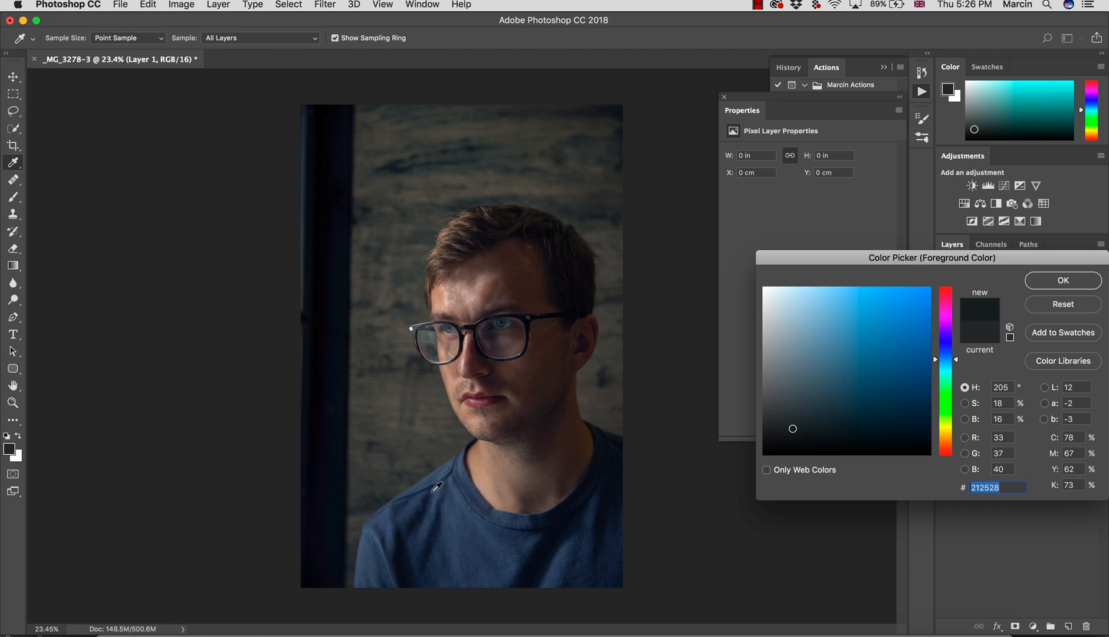
{"action": "left_click", "coordinate": [467, 297]}
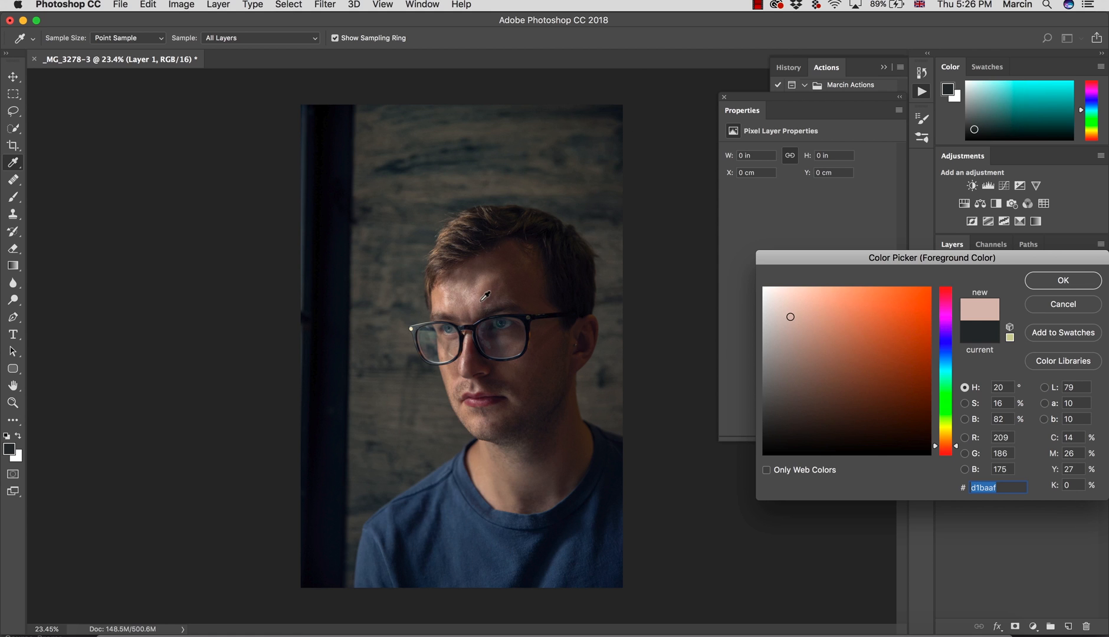
{"action": "left_click", "coordinate": [1042, 308]}
{"action": "key", "text": "b"}
Step: Try shifting the color layer's shadows further toward cyan, and compare the image with and without the layer
{"action": "left_click", "coordinate": [969, 354]}
{"action": "left_click", "coordinate": [762, 153]}
{"action": "left_click", "coordinate": [761, 144]}
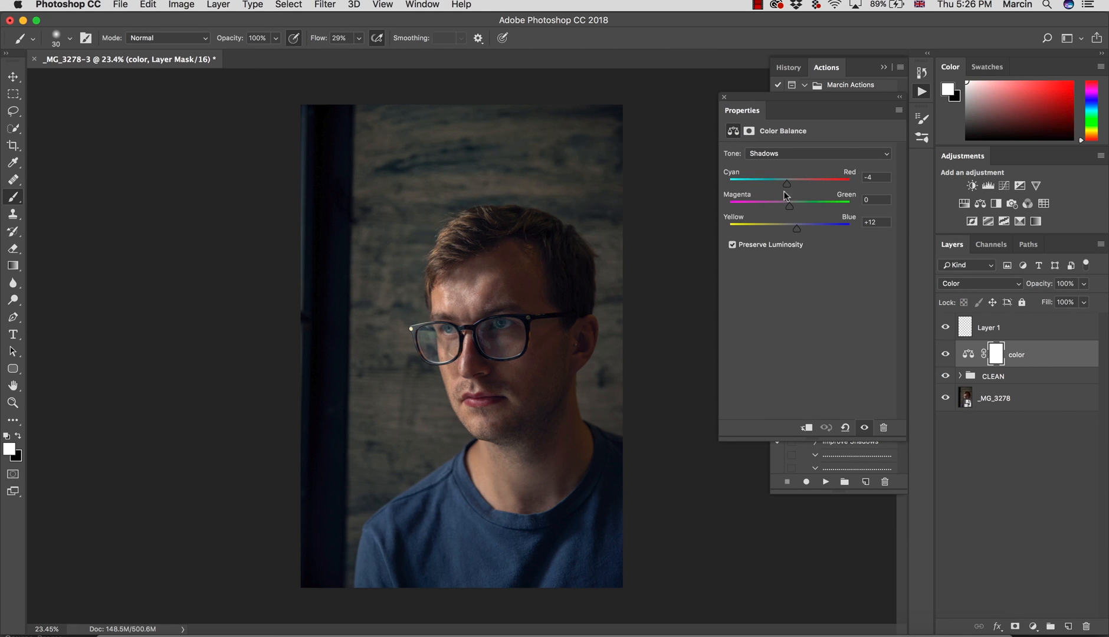
{"action": "left_click_drag", "start_coordinate": [787, 188], "coordinate": [784, 187]}
{"action": "left_click_drag", "start_coordinate": [784, 183], "coordinate": [787, 184]}
{"action": "left_click", "coordinate": [945, 354]}
{"action": "left_click", "coordinate": [944, 355]}
Step: Hide the empty top layer and replace the color layer with a new Color Balance adjustment layer above CLEAN
{"action": "left_click", "coordinate": [946, 328]}
{"action": "key", "text": "Delete"}
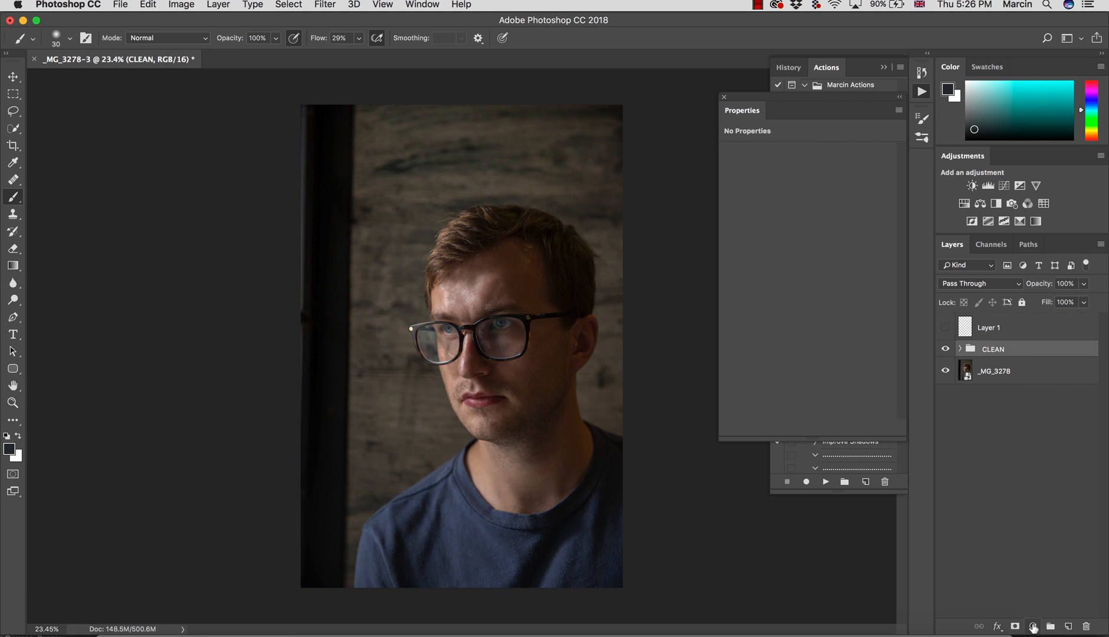
{"action": "left_click", "coordinate": [1033, 626]}
{"action": "left_click", "coordinate": [1034, 491]}
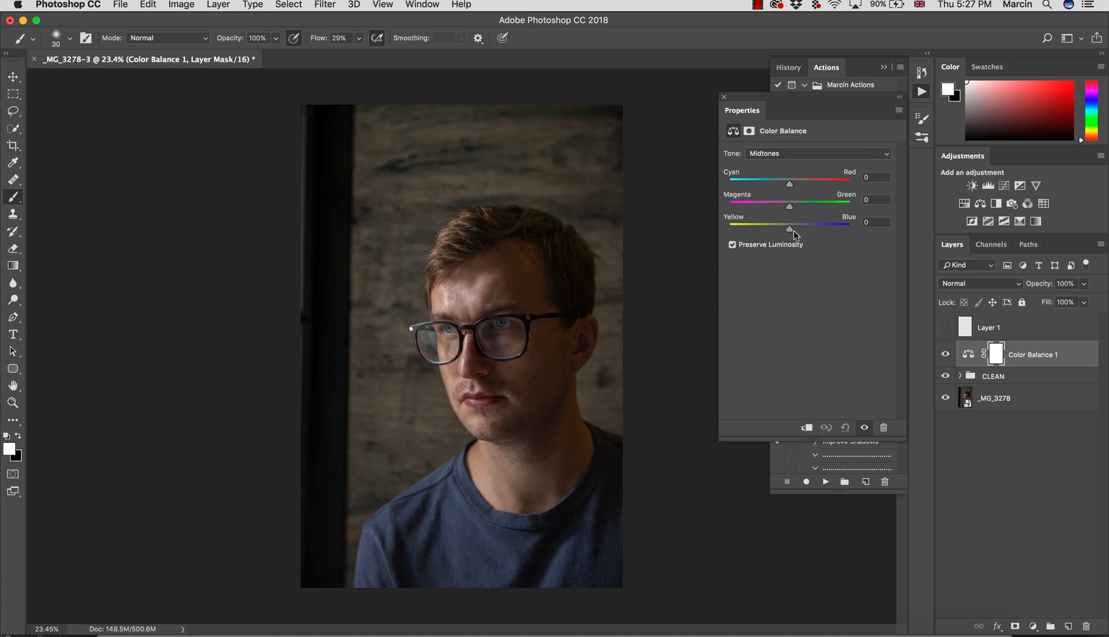
Step: Set the new Color Balance layer's shadows to -7 Cyan–Red and +10 Magenta–Green
{"action": "left_click", "coordinate": [774, 154]}
{"action": "left_click", "coordinate": [766, 143]}
{"action": "left_click_drag", "start_coordinate": [789, 182], "coordinate": [796, 207]}
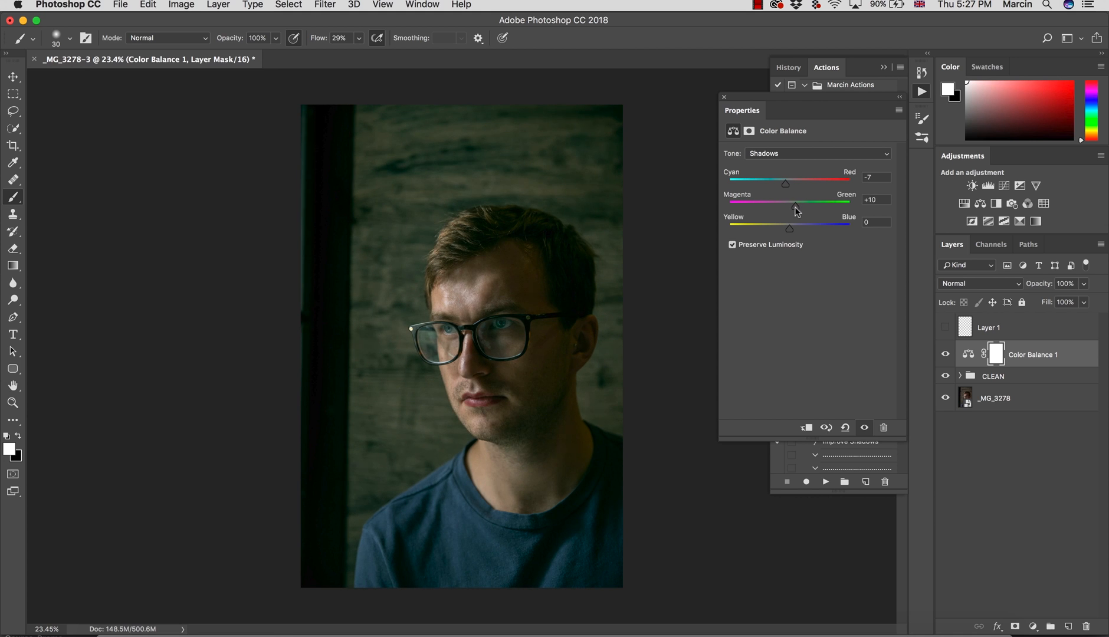
Step: Set the Color Balance layer's highlights to +1 Cyan–Red and -14 Yellow–Blue
{"action": "left_click", "coordinate": [774, 154]}
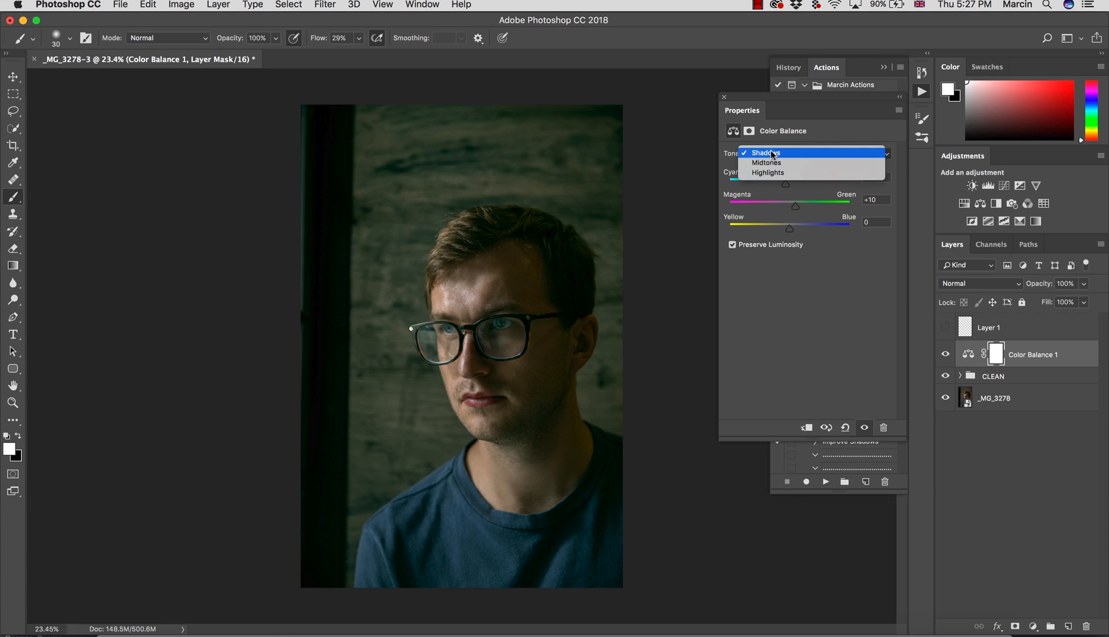
{"action": "left_click", "coordinate": [772, 173]}
{"action": "left_click_drag", "start_coordinate": [789, 185], "coordinate": [788, 186]}
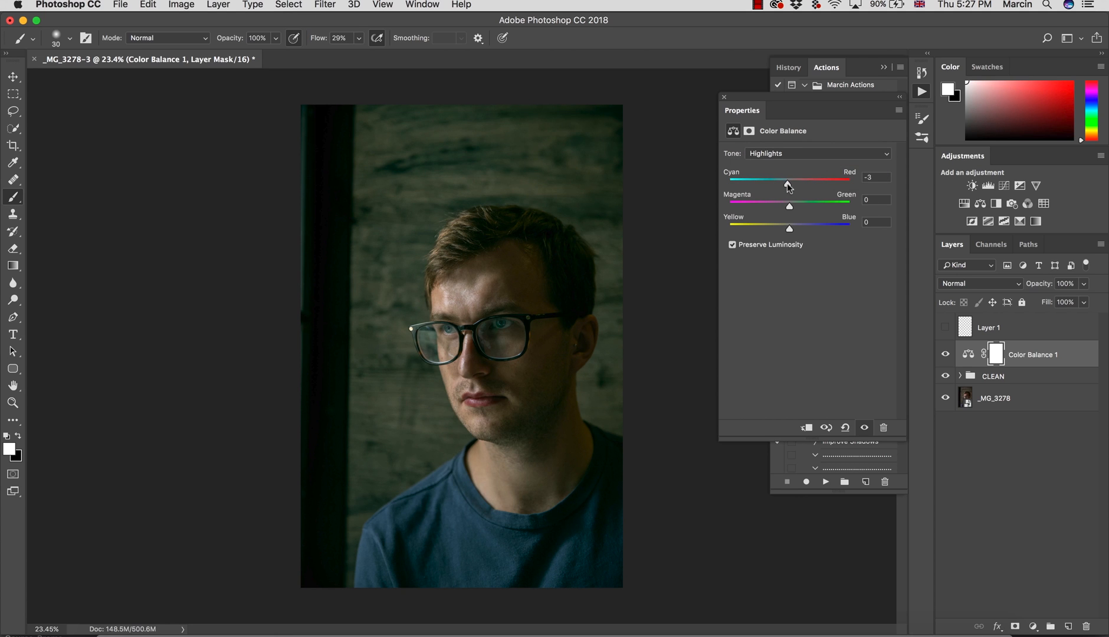
{"action": "left_click_drag", "start_coordinate": [790, 229], "coordinate": [786, 229]}
{"action": "left_click_drag", "start_coordinate": [787, 184], "coordinate": [787, 184]}
{"action": "left_click_drag", "start_coordinate": [785, 228], "coordinate": [781, 229]}
{"action": "left_click_drag", "start_coordinate": [787, 184], "coordinate": [791, 186]}
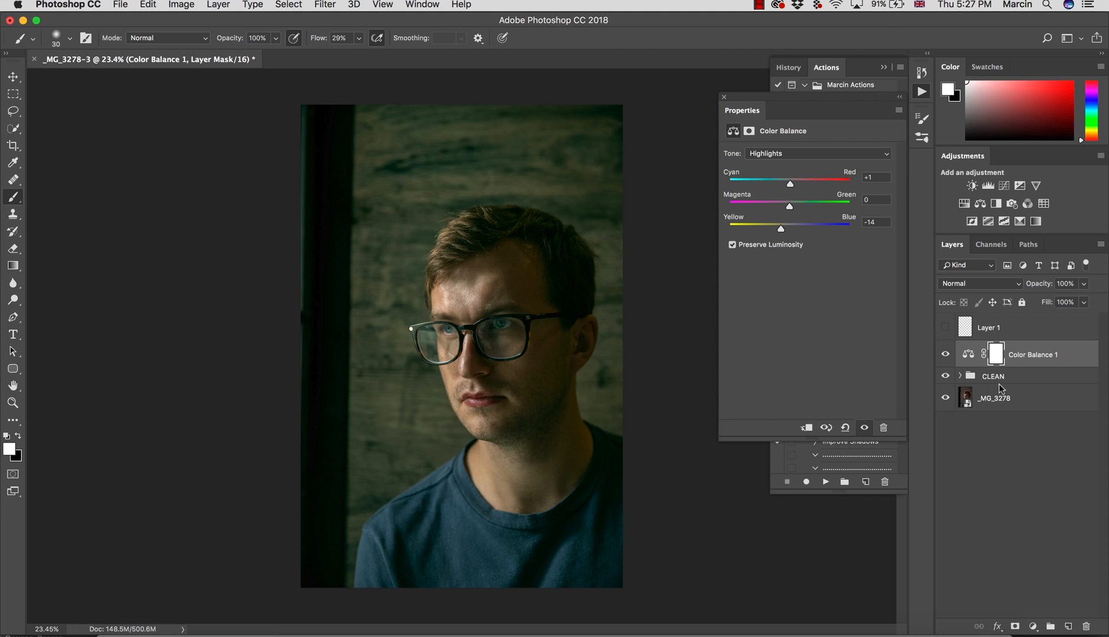
Step: Delete the adjusted Color Balance layer and add a fresh Color Balance adjustment layer above the CLEAN group
{"action": "key", "text": "BackSpace"}
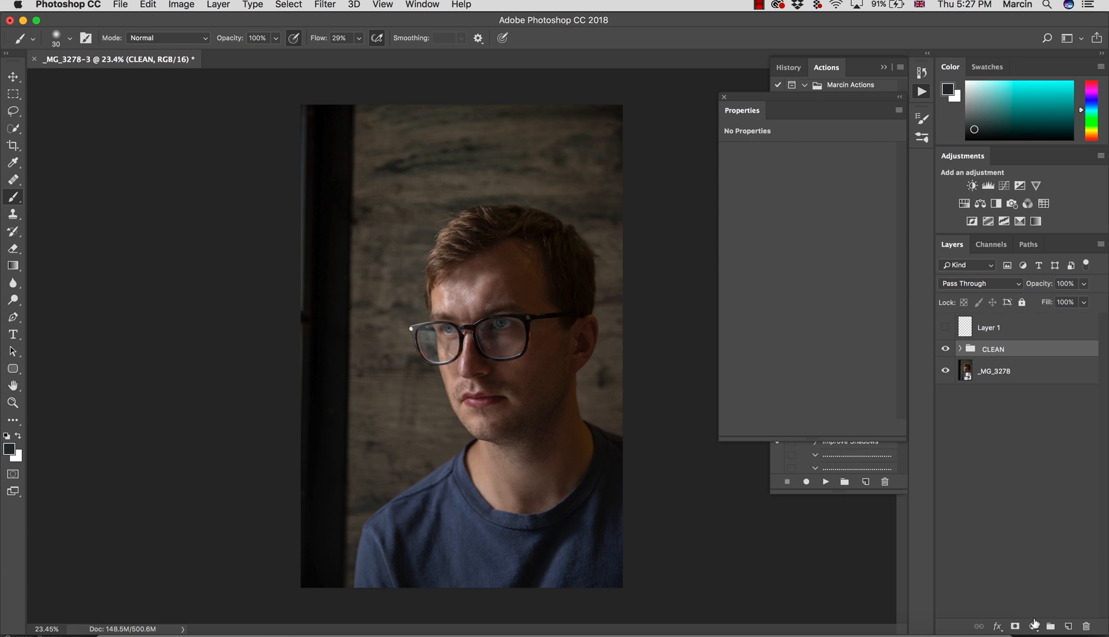
{"action": "left_click", "coordinate": [1033, 626]}
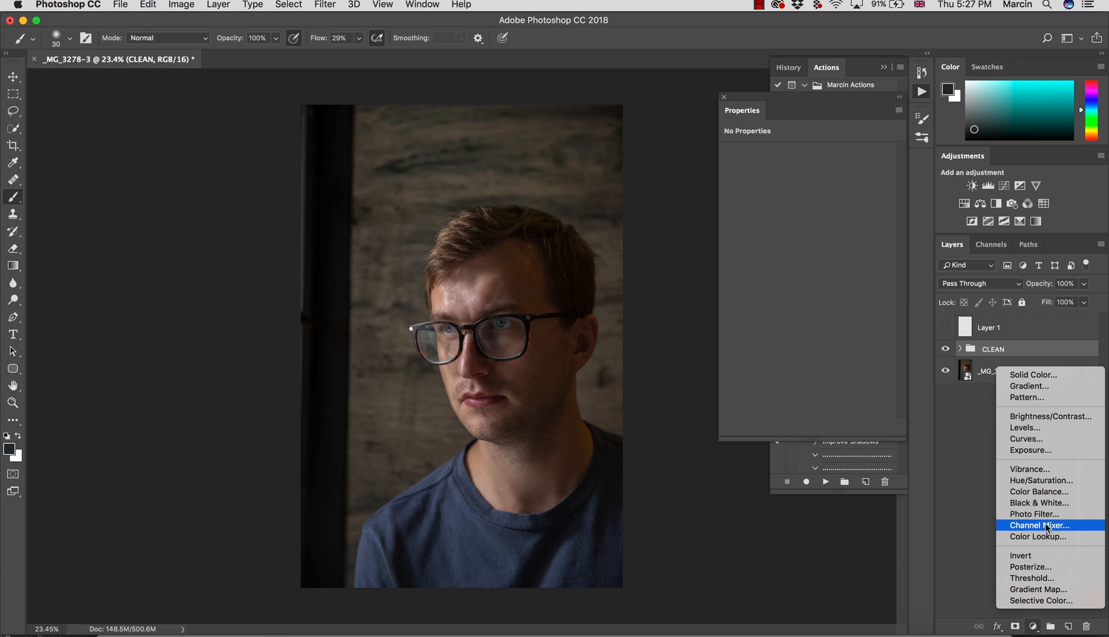
{"action": "left_click", "coordinate": [1035, 491]}
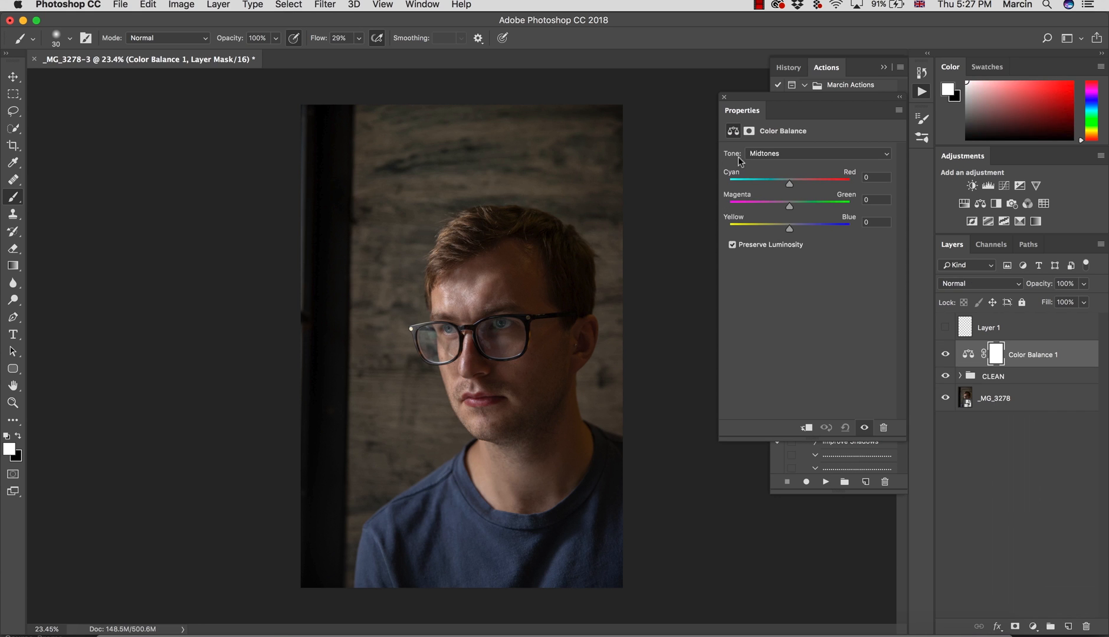
Step: Set the new Color Balance layer's shadows to +7 Cyan–Red and -7 Yellow–Blue
{"action": "left_click", "coordinate": [770, 153]}
{"action": "left_click", "coordinate": [771, 143]}
{"action": "left_click_drag", "start_coordinate": [790, 183], "coordinate": [795, 188]}
{"action": "left_click", "coordinate": [787, 227]}
Step: Set the Color Balance layer's highlights to -9 Cyan–Red
{"action": "left_click", "coordinate": [778, 154]}
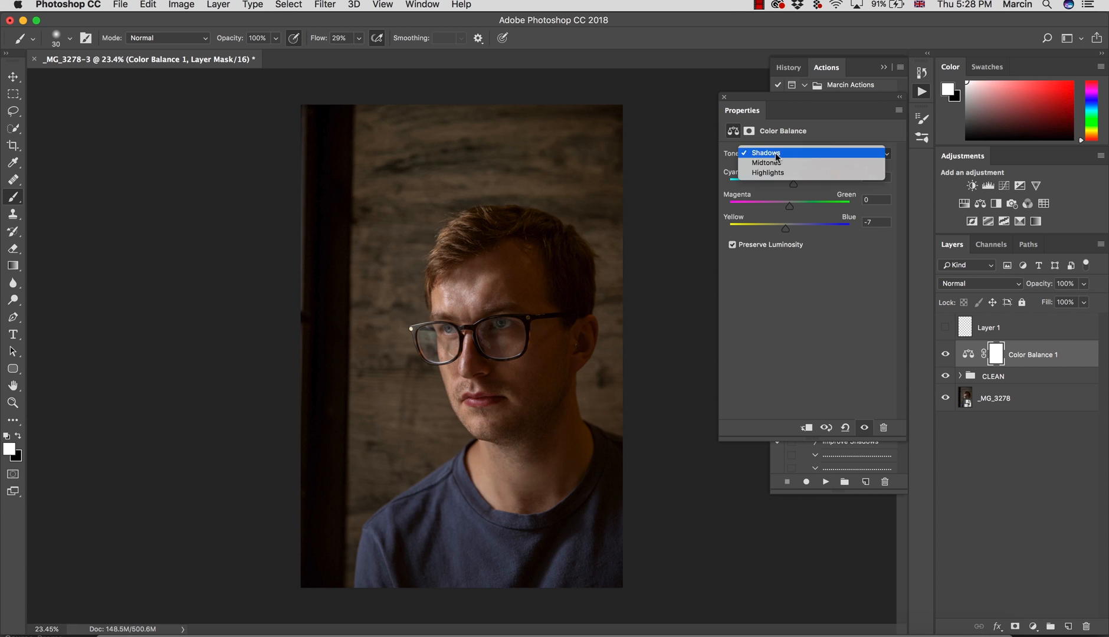
{"action": "left_click", "coordinate": [773, 172]}
{"action": "left_click_drag", "start_coordinate": [790, 183], "coordinate": [785, 184]}
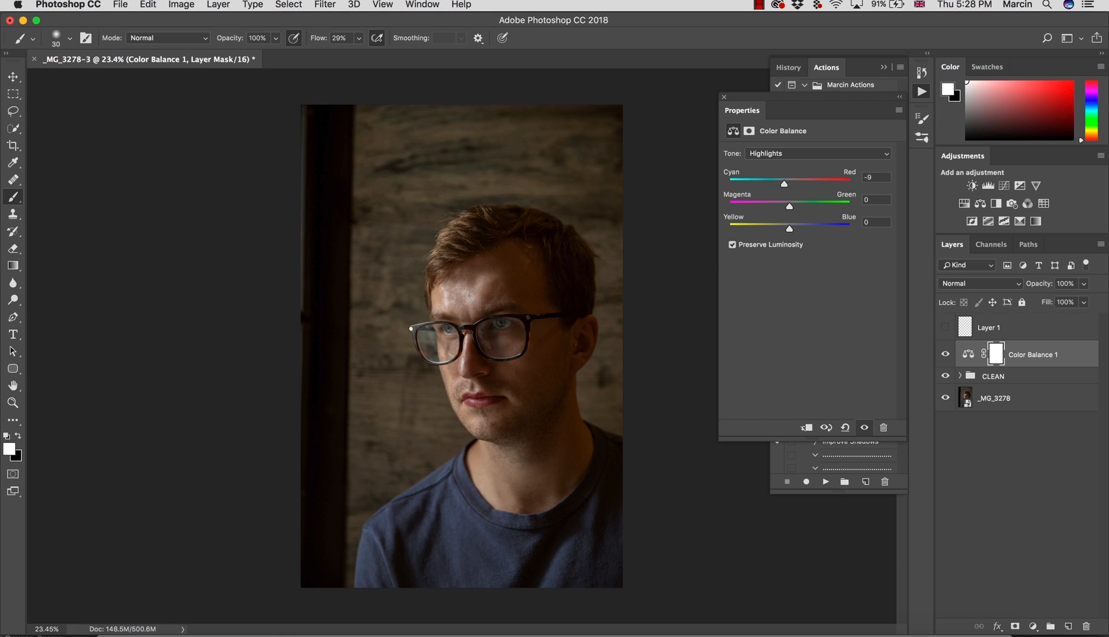
Step: Set the shadows to -5 Yellow–Blue and compare the image with and without the Color Balance layer
{"action": "left_click", "coordinate": [764, 153]}
{"action": "left_click", "coordinate": [770, 131]}
{"action": "left_click", "coordinate": [945, 354]}
{"action": "left_click", "coordinate": [944, 355]}
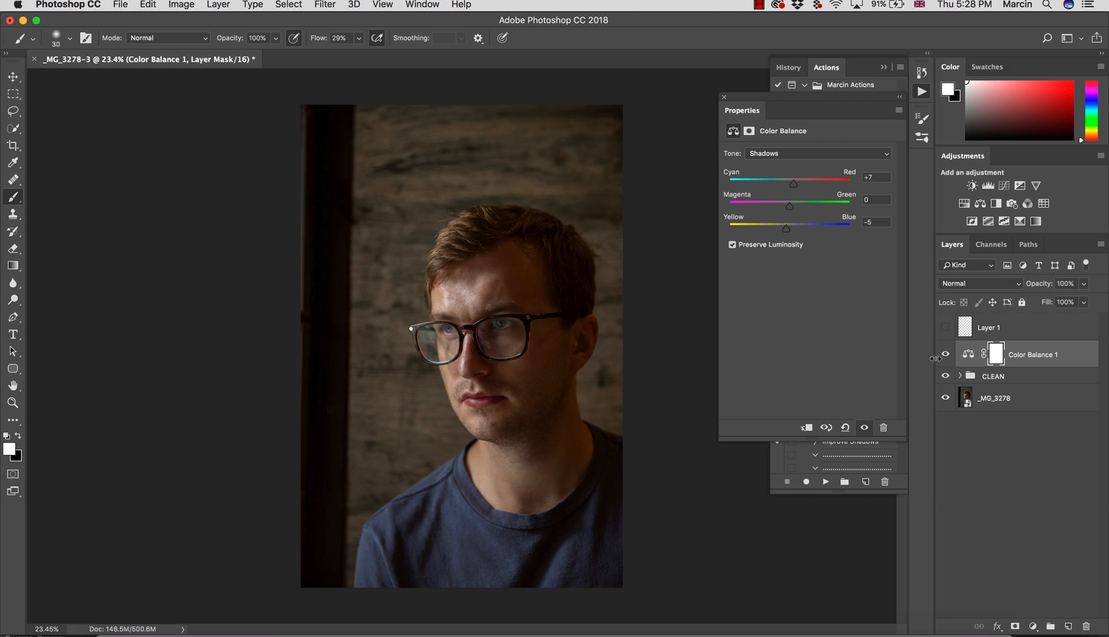
Step: Rename the Color Balance layer as color and set its blend mode to Color
{"action": "double_click", "coordinate": [1021, 356]}
{"action": "type", "text": "color"}
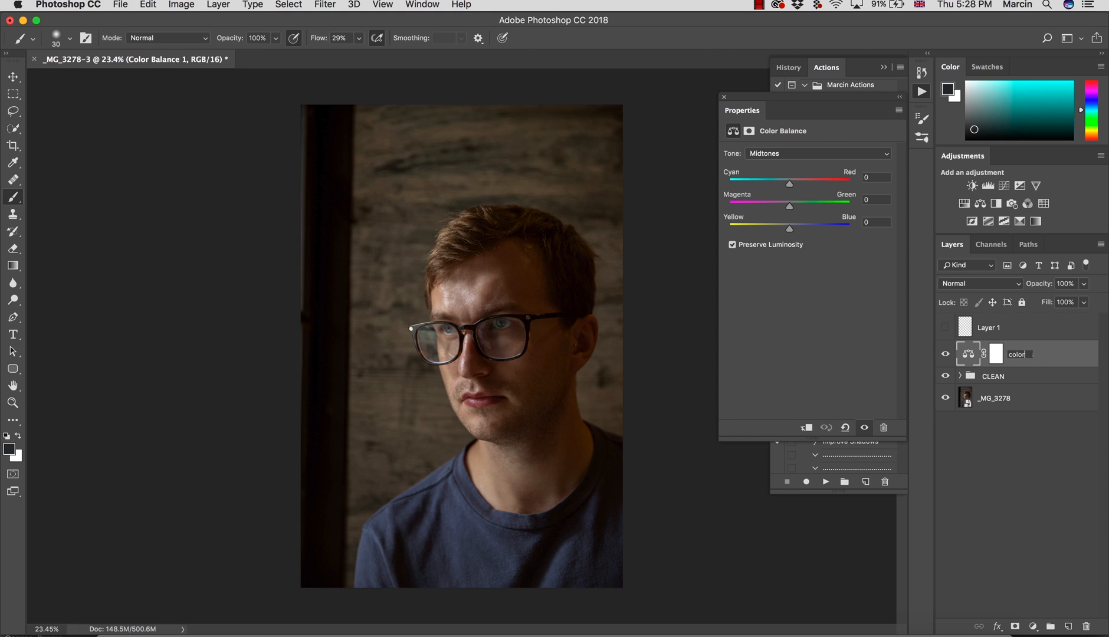
{"action": "key", "text": "Return"}
{"action": "left_click", "coordinate": [946, 286]}
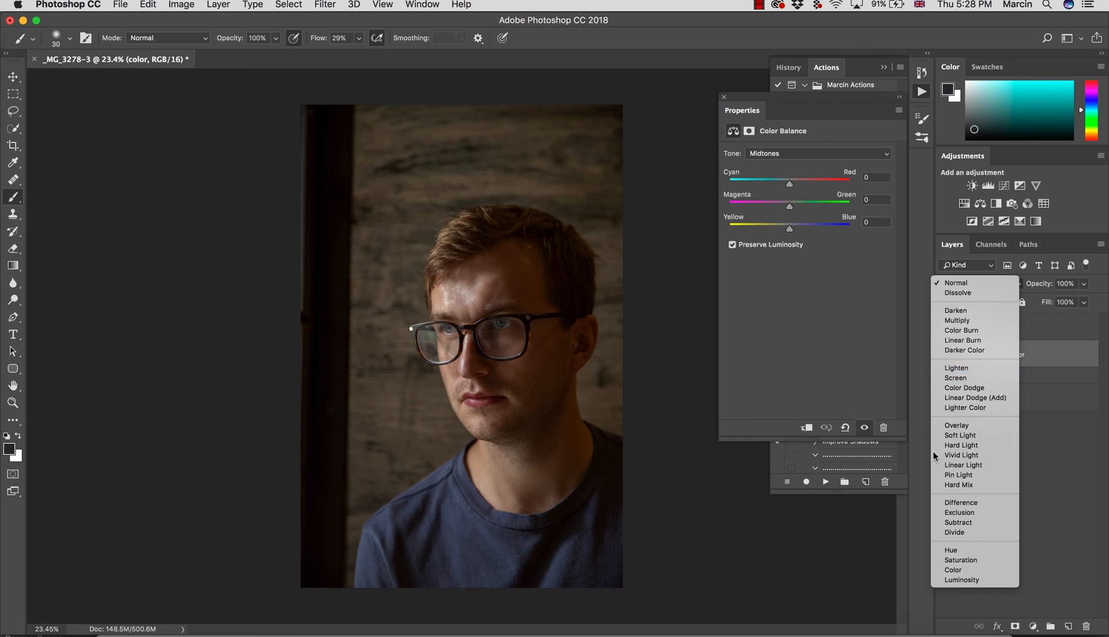
{"action": "left_click", "coordinate": [950, 573]}
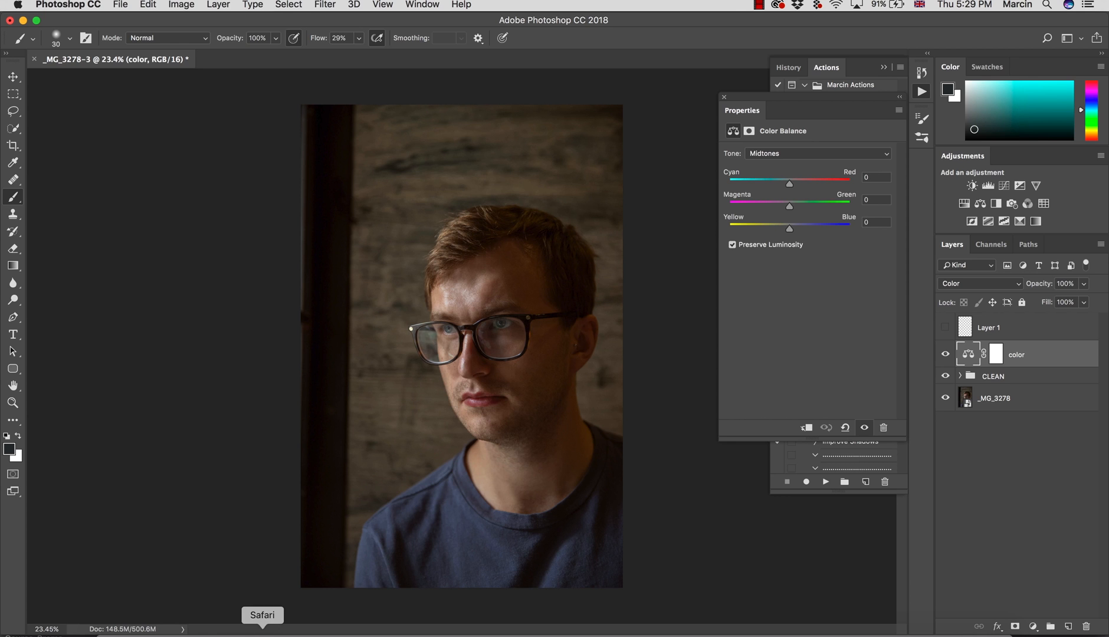
Step: Switch to Safari to view the analogic scheme in Color Scheme Designer, and return to Photoshop
{"action": "left_click", "coordinate": [263, 635]}
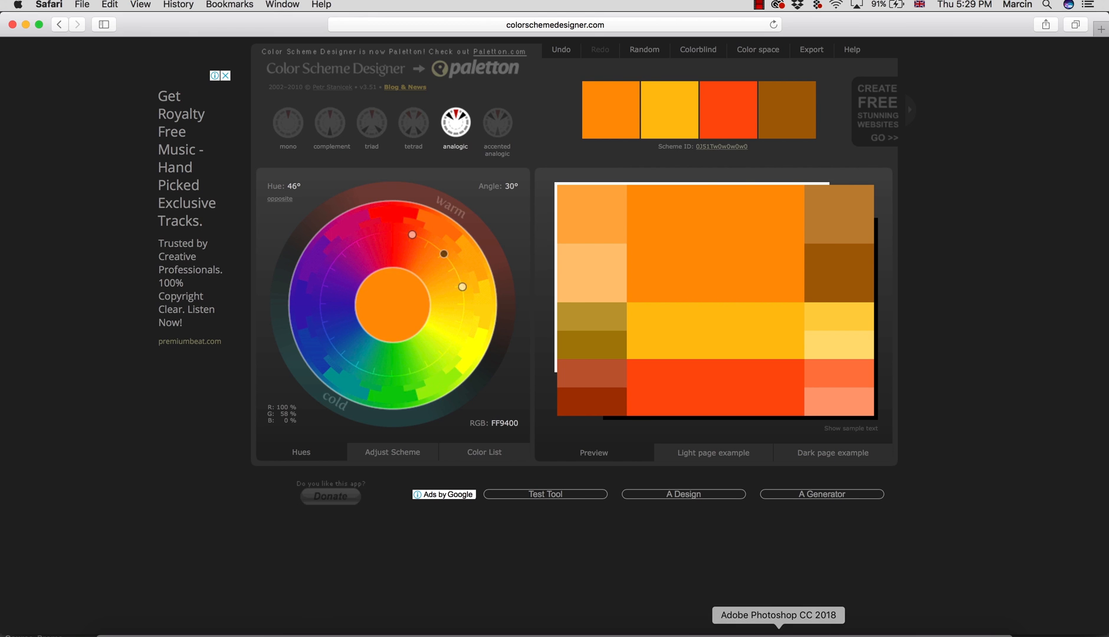
{"action": "left_click", "coordinate": [779, 635]}
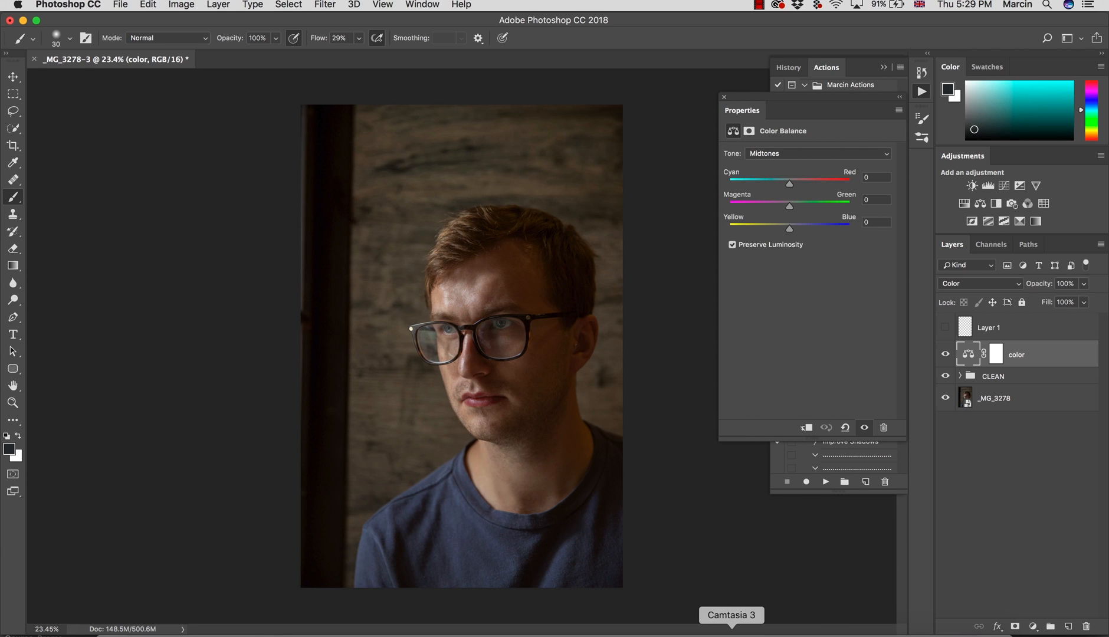
Step: Delete the hidden empty Layer 1 and compare the image with and without the color layer
{"action": "left_click", "coordinate": [1002, 334]}
{"action": "key", "text": "Delete"}
{"action": "left_click", "coordinate": [944, 329]}
{"action": "left_click", "coordinate": [944, 330]}
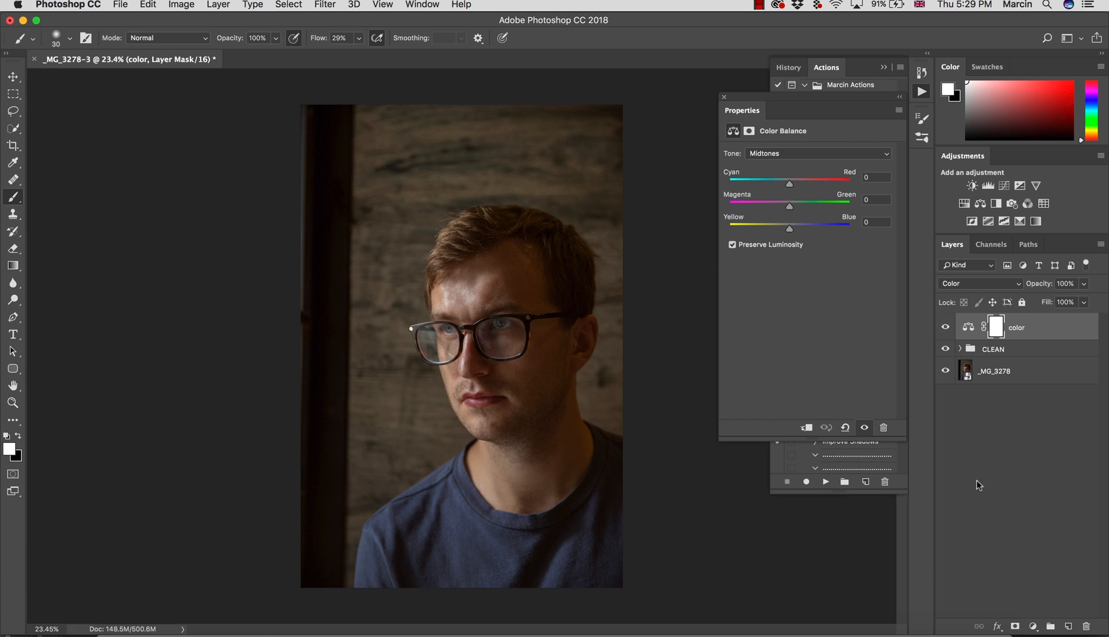
Step: Add a Solid Color fill layer in very dark green above the color layer
{"action": "left_click", "coordinate": [1032, 627]}
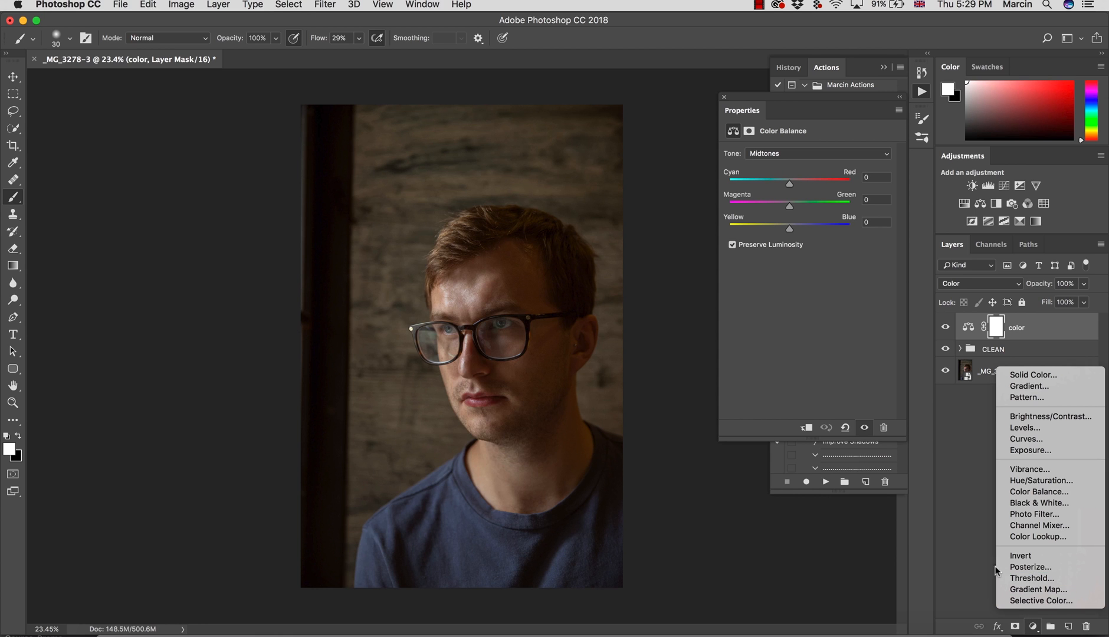
{"action": "left_click", "coordinate": [1019, 375]}
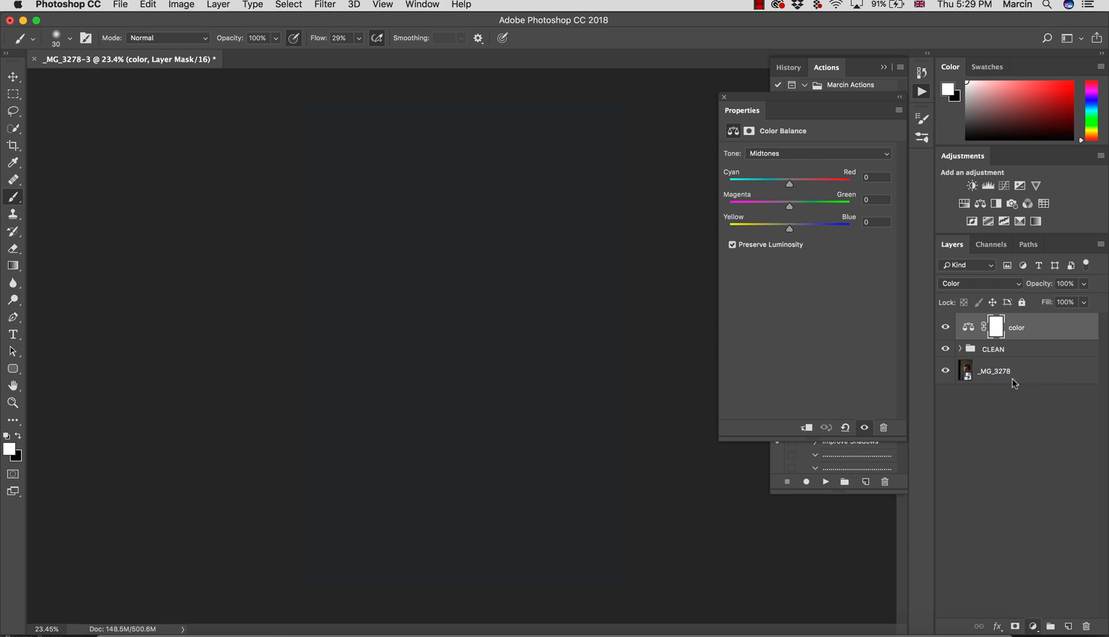
{"action": "left_click_drag", "start_coordinate": [946, 424], "coordinate": [946, 414]}
{"action": "mouse_move", "coordinate": [857, 378]}
{"action": "left_mouse_down"}
{"action": "mouse_move", "coordinate": [890, 405]}
{"action": "mouse_move", "coordinate": [944, 410]}
{"action": "mouse_move", "coordinate": [884, 409]}
{"action": "left_mouse_up"}
{"action": "left_click", "coordinate": [945, 408]}
{"action": "left_click", "coordinate": [1041, 288]}
{"action": "key", "text": "b"}
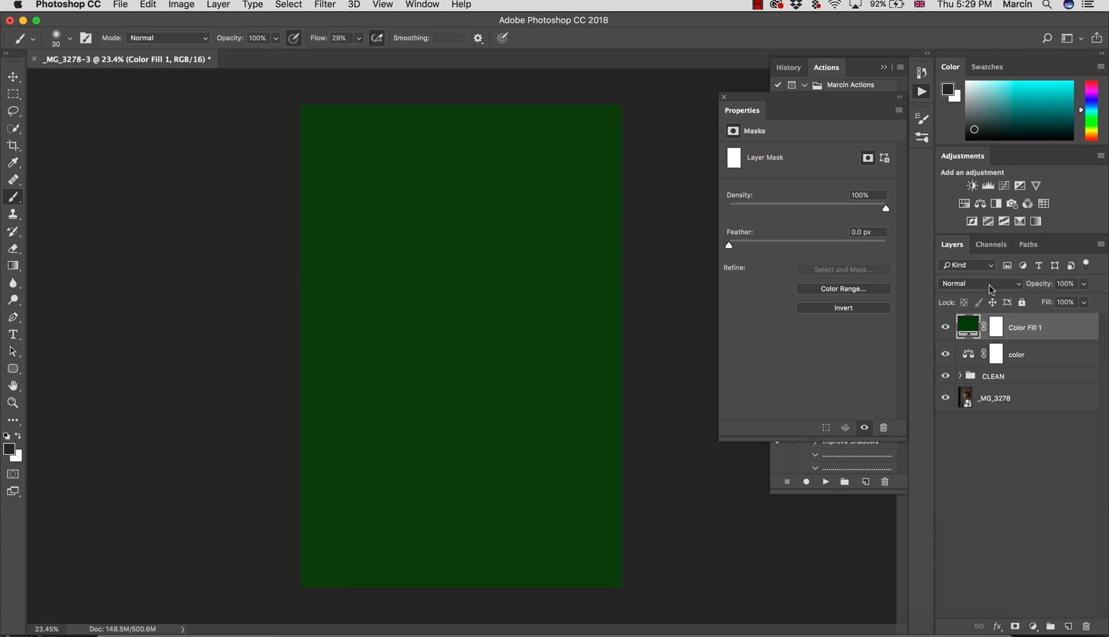
Step: Set the green fill layer to Soft Light blending at 10% opacity
{"action": "left_click", "coordinate": [986, 282]}
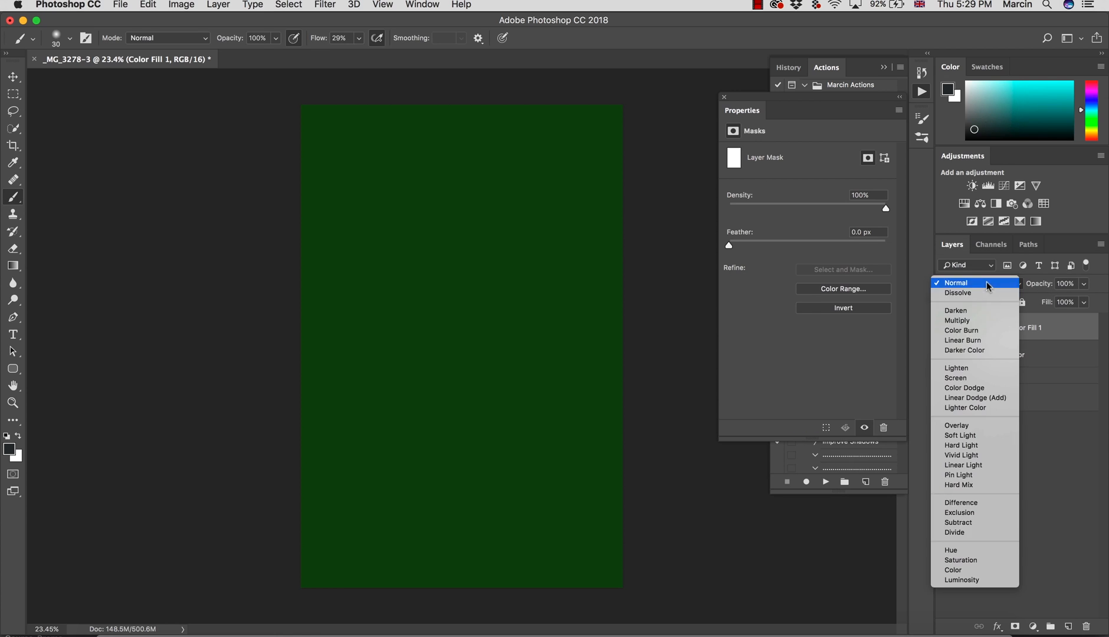
{"action": "left_click", "coordinate": [974, 436]}
{"action": "left_click", "coordinate": [1064, 284]}
{"action": "type", "text": "10"}
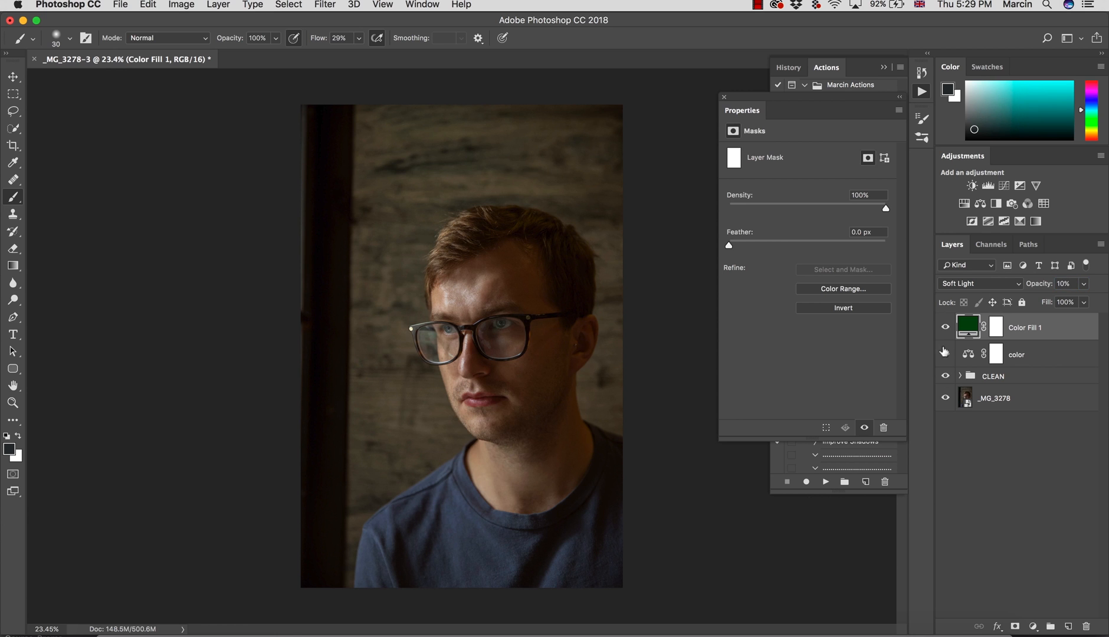
Step: Compare the portrait repeatedly with and without the green fill layer
{"action": "left_click", "coordinate": [946, 327]}
{"action": "left_click", "coordinate": [947, 329]}
{"action": "left_click", "coordinate": [948, 330]}
{"action": "left_click", "coordinate": [948, 333]}
{"action": "left_click", "coordinate": [950, 334]}
{"action": "left_click", "coordinate": [951, 336]}
{"action": "left_click", "coordinate": [946, 331]}
{"action": "left_click", "coordinate": [947, 333]}
{"action": "left_click", "coordinate": [946, 334]}
{"action": "left_click", "coordinate": [947, 337]}
Step: Rename the green fill layer as color 2 and the Color Balance layer as toning, then reselect color 2
{"action": "double_click", "coordinate": [1019, 329]}
{"action": "type", "text": "co"}
{"action": "key", "text": "Return"}
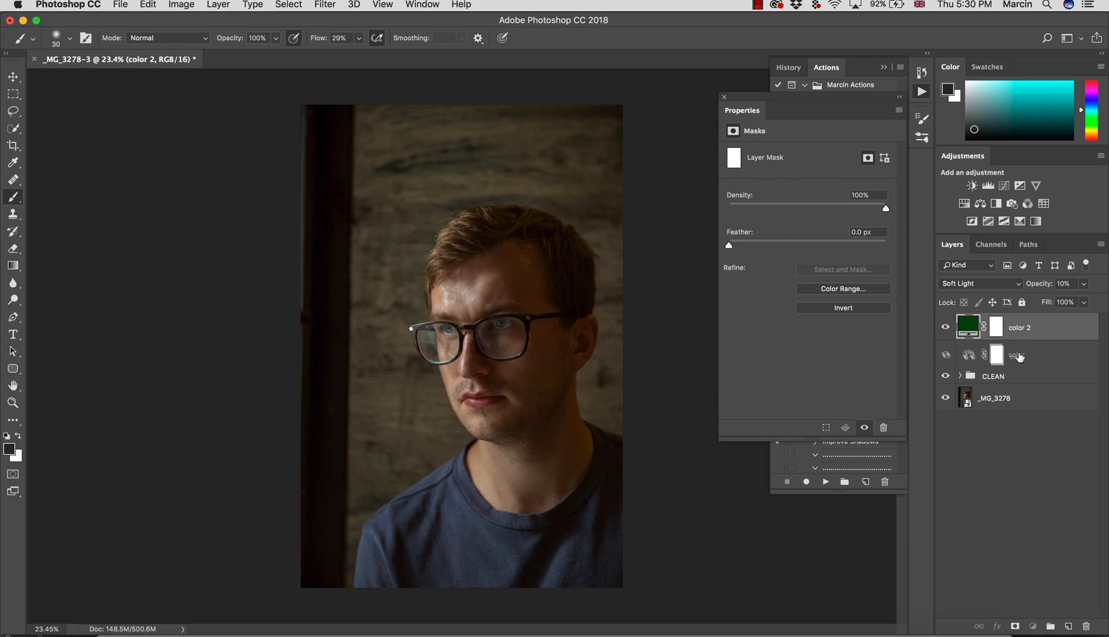
{"action": "double_click", "coordinate": [1027, 356]}
{"action": "type", "text": "t"}
{"action": "key", "text": "Return"}
{"action": "left_click", "coordinate": [1030, 329]}
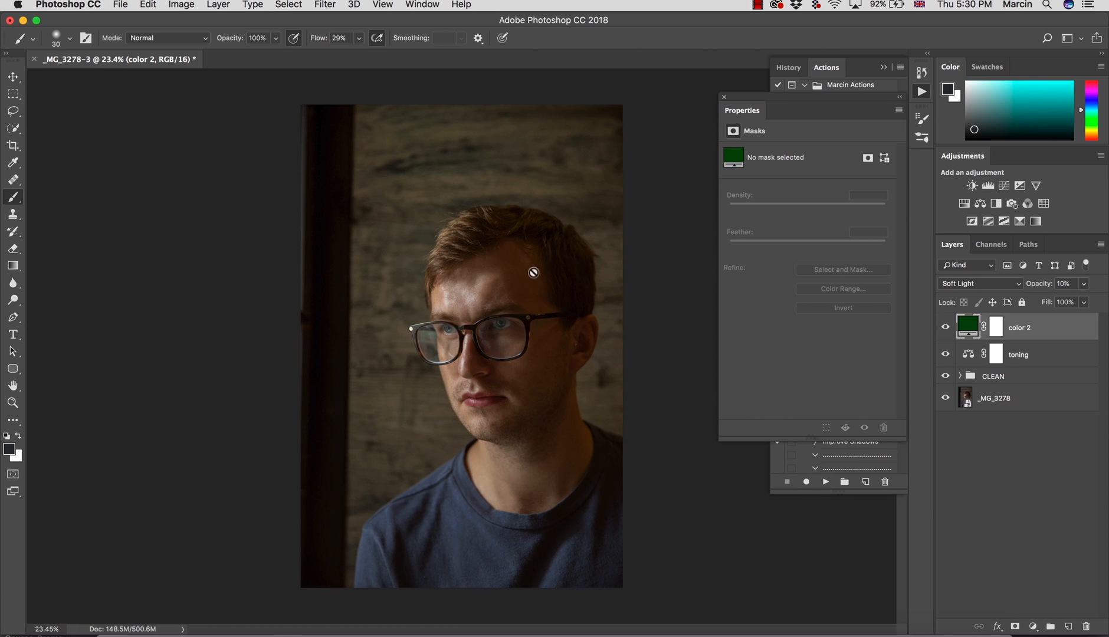
Step: Add a Levels adjustment layer above color 2, set its midtones to 0.92, and compare before and after
{"action": "left_click", "coordinate": [1033, 627]}
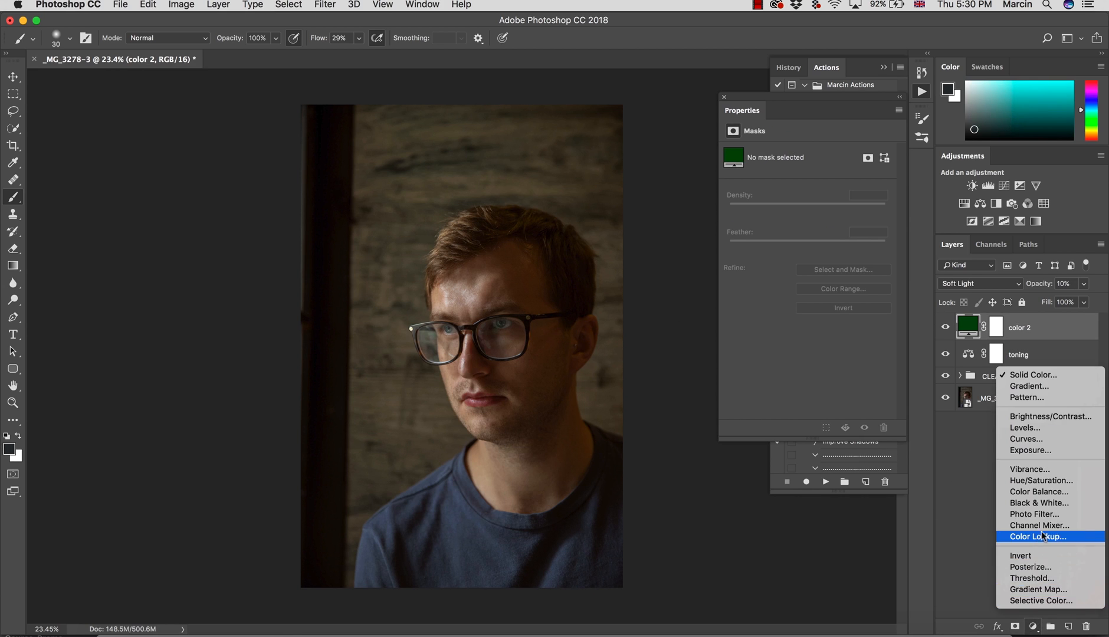
{"action": "left_click", "coordinate": [1042, 428]}
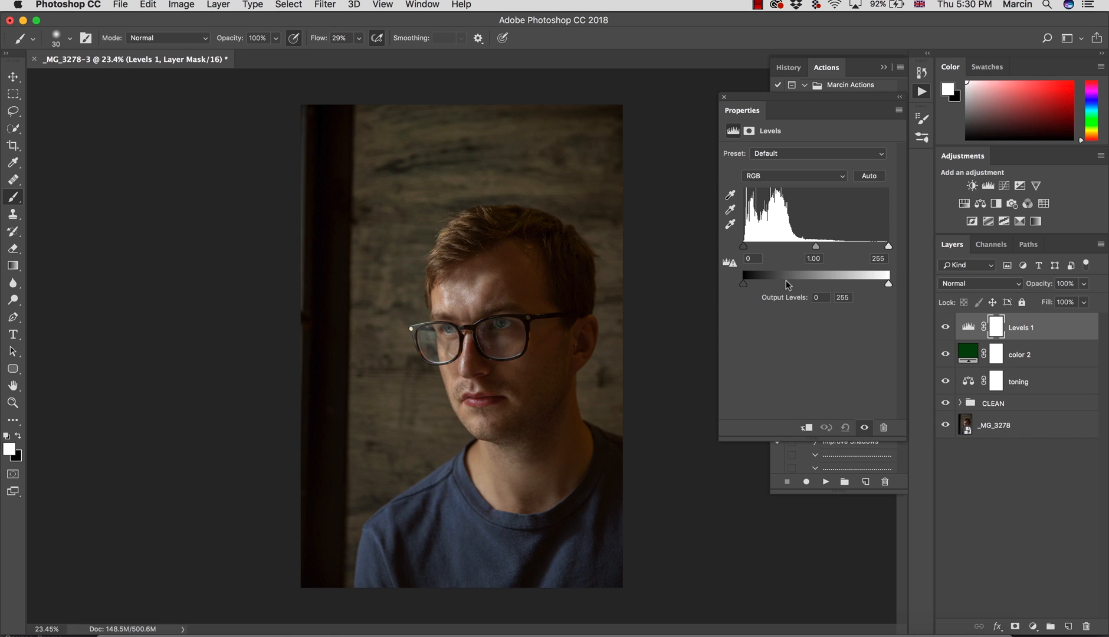
{"action": "left_click_drag", "start_coordinate": [818, 248], "coordinate": [820, 251]}
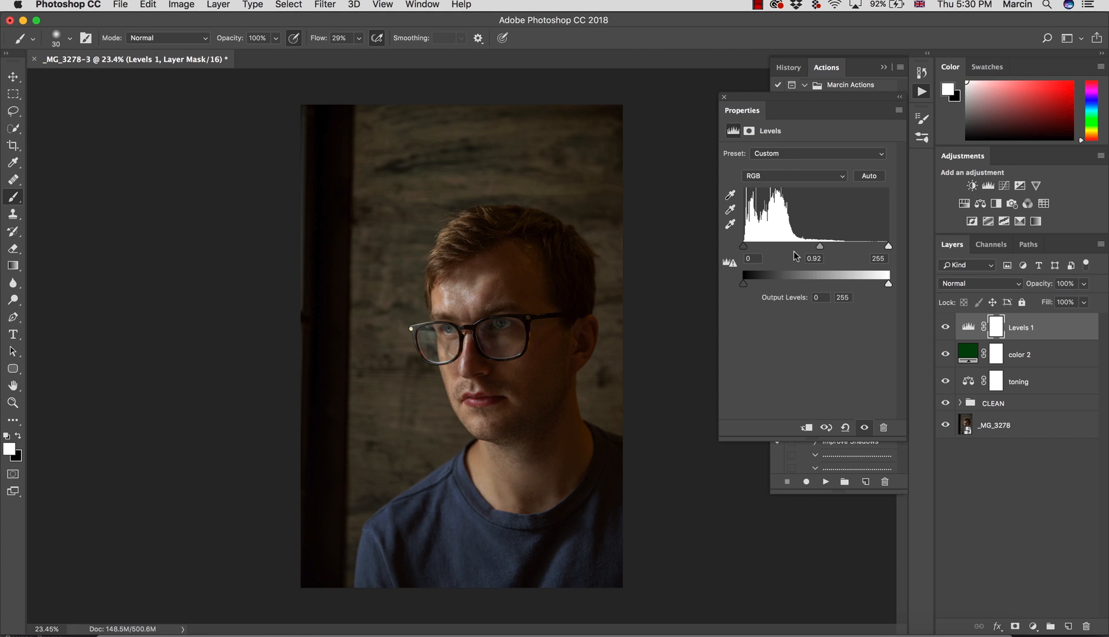
{"action": "left_click", "coordinate": [947, 327]}
{"action": "left_click", "coordinate": [947, 327]}
{"action": "left_click", "coordinate": [948, 326]}
{"action": "left_click", "coordinate": [947, 327]}
Step: Set the Levels layer's blend mode to Luminosity and rename it as darken
{"action": "left_click", "coordinate": [983, 287]}
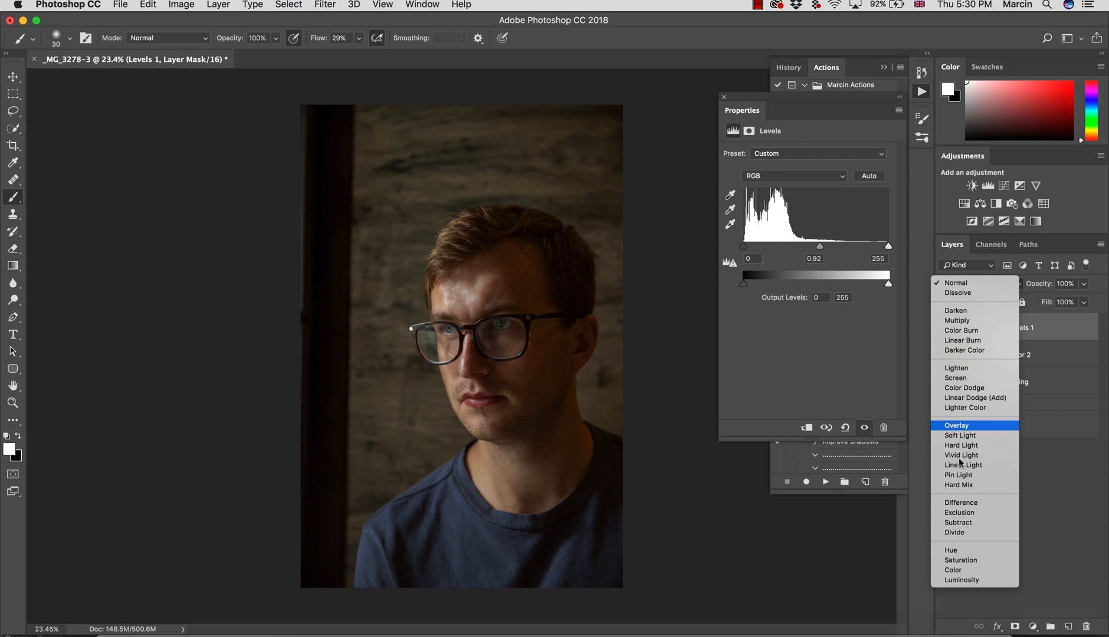
{"action": "left_click", "coordinate": [962, 581]}
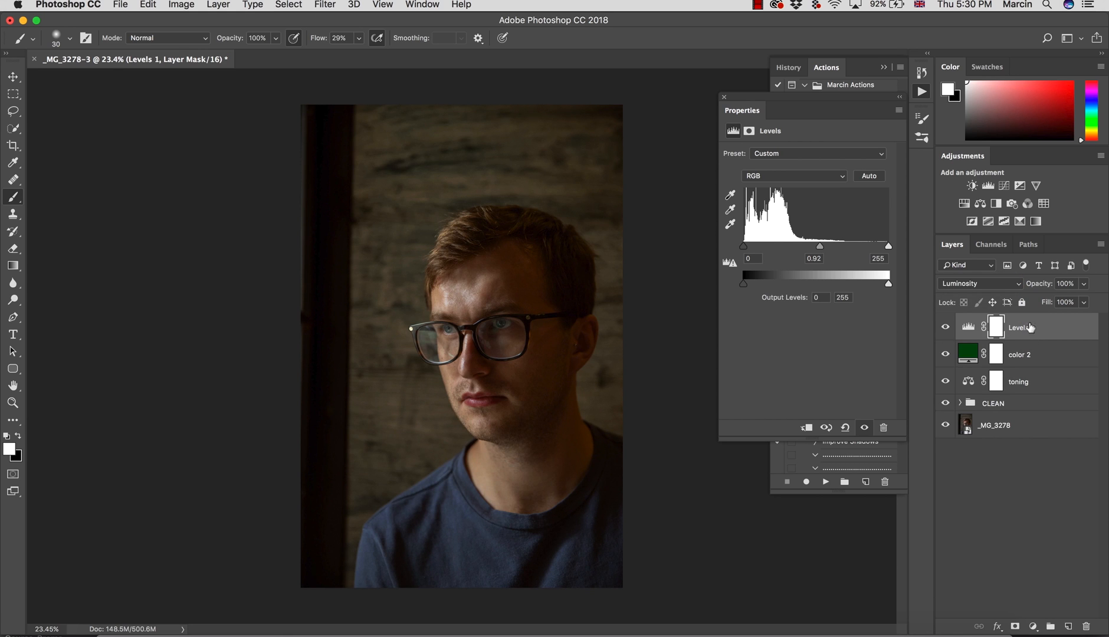
{"action": "double_click", "coordinate": [1021, 328]}
{"action": "type", "text": "dark"}
{"action": "key", "text": "Return"}
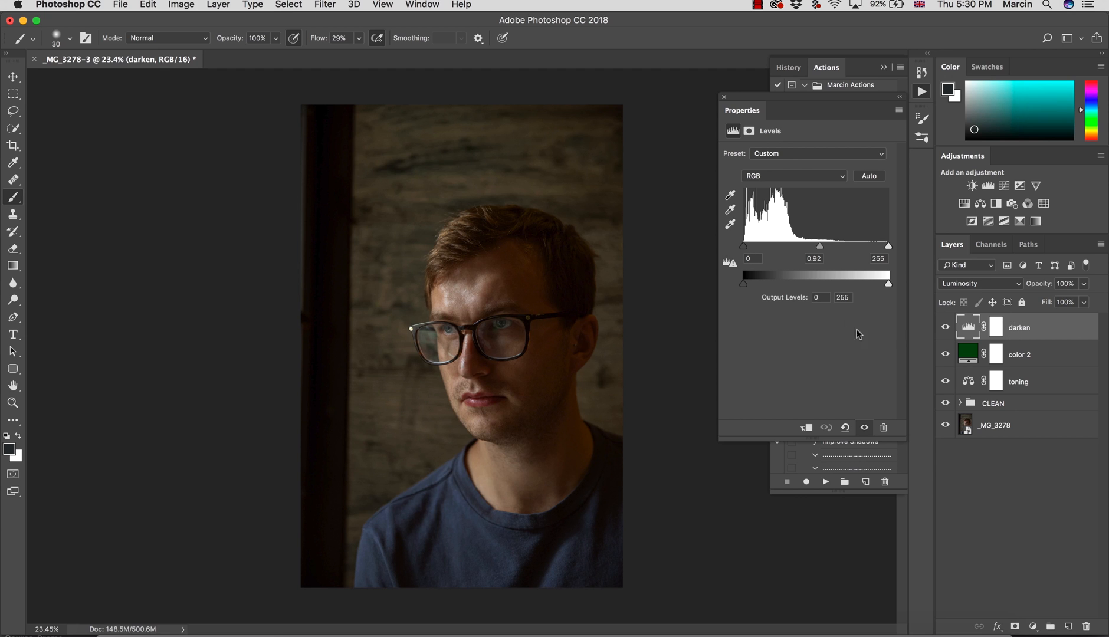
Step: Add a Gradient Map adjustment layer above darken and choose the Black, White preset for its gradient
{"action": "left_click", "coordinate": [1034, 626]}
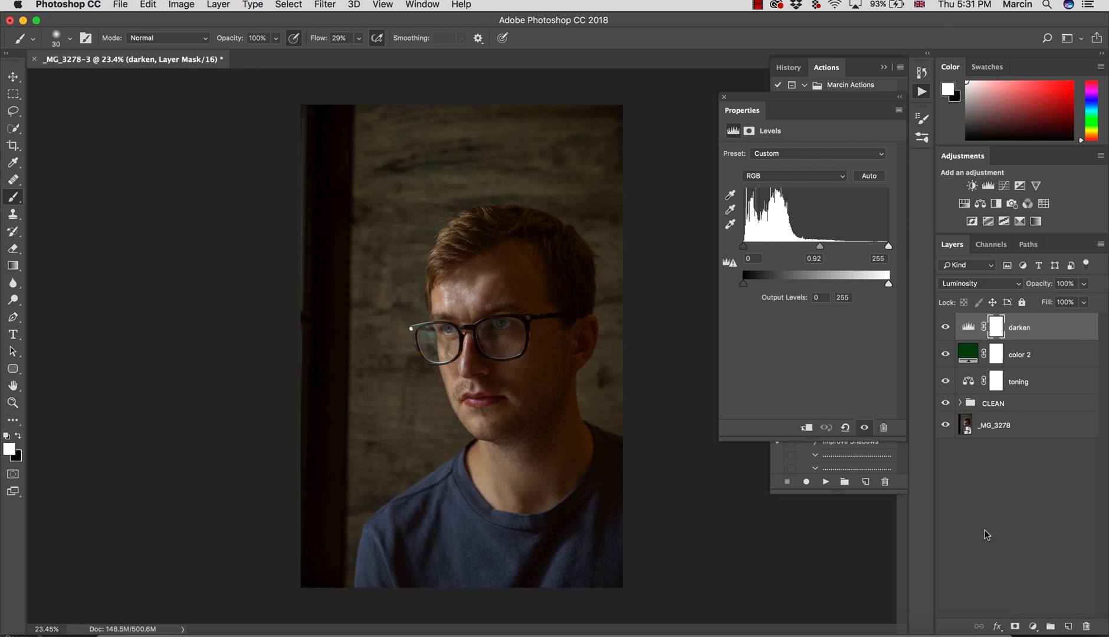
{"action": "left_click", "coordinate": [1033, 626]}
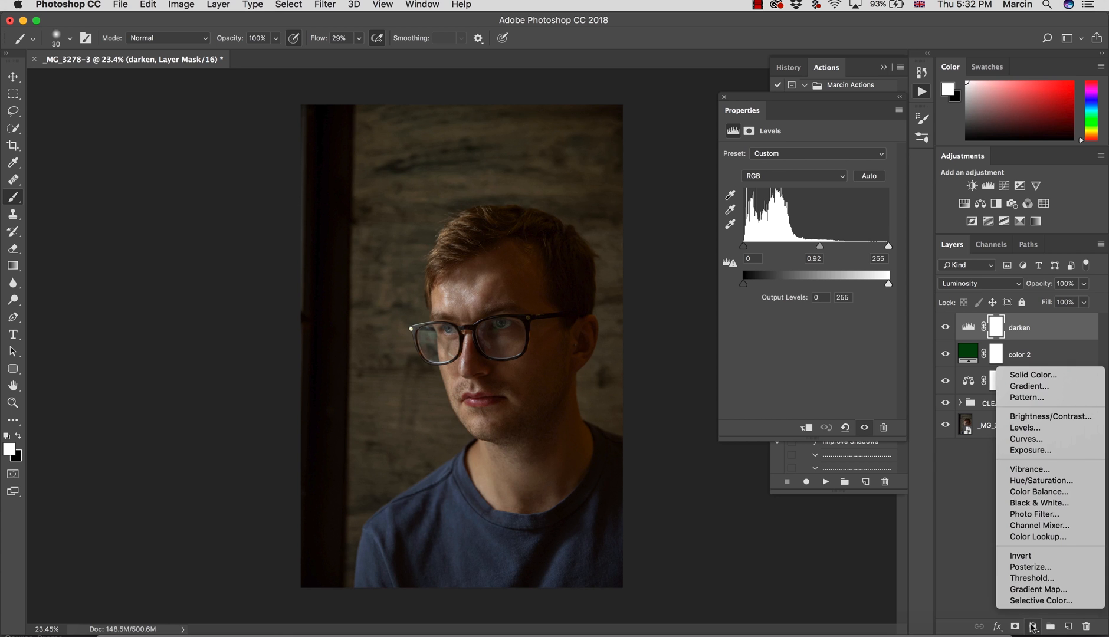
{"action": "left_click", "coordinate": [1035, 590]}
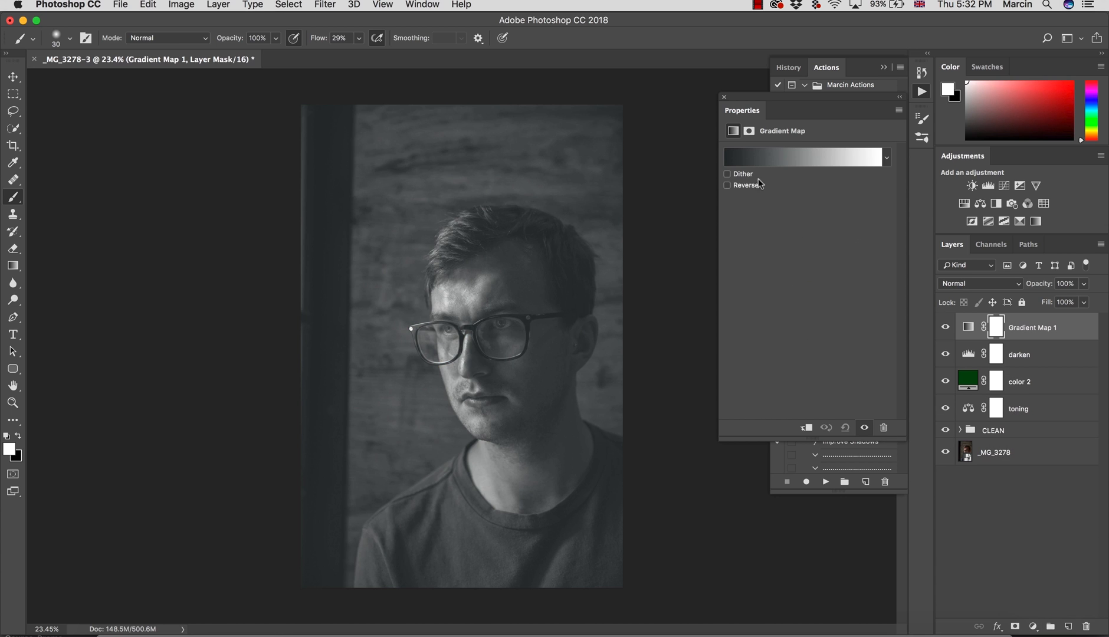
{"action": "left_click", "coordinate": [750, 164]}
{"action": "left_click", "coordinate": [716, 213]}
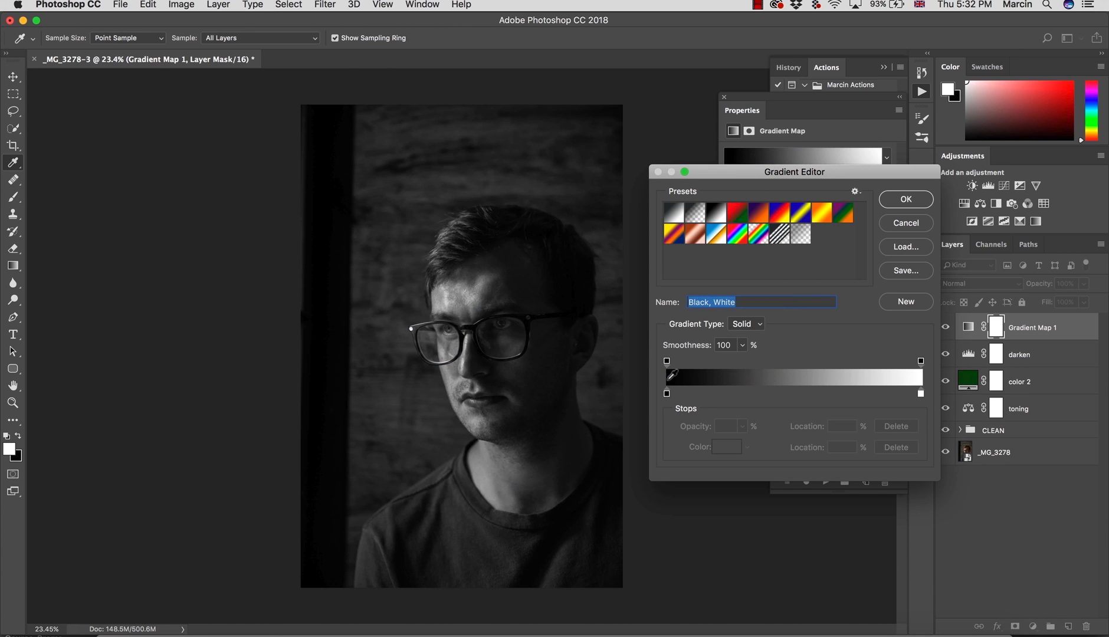
Step: Set the gradient's black stop to dark gray #515151 and its white stop to light gray #dbdbdb
{"action": "left_click", "coordinate": [667, 394]}
{"action": "left_click", "coordinate": [728, 451]}
{"action": "left_click_drag", "start_coordinate": [771, 406], "coordinate": [754, 402]}
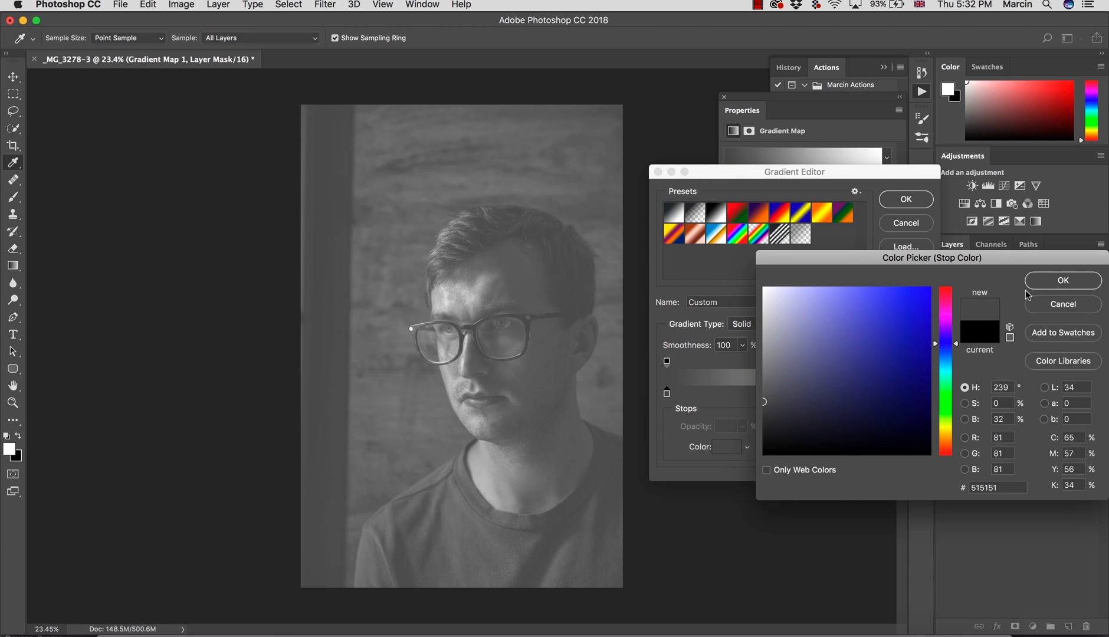
{"action": "left_click", "coordinate": [1042, 284]}
{"action": "left_click", "coordinate": [922, 395]}
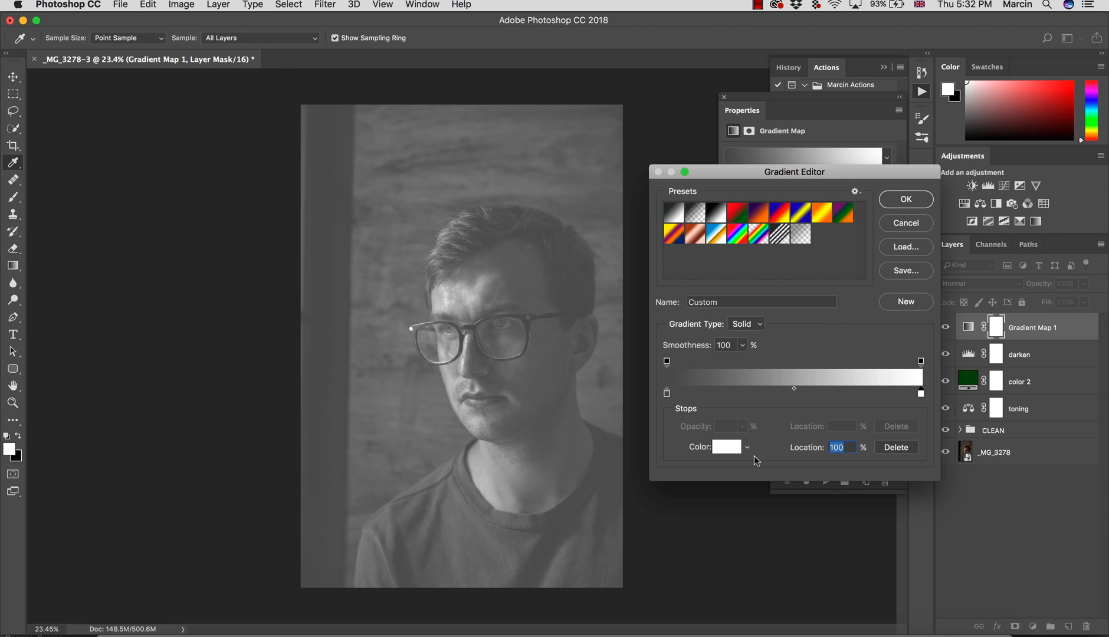
{"action": "left_click", "coordinate": [732, 449]}
{"action": "left_click", "coordinate": [764, 311]}
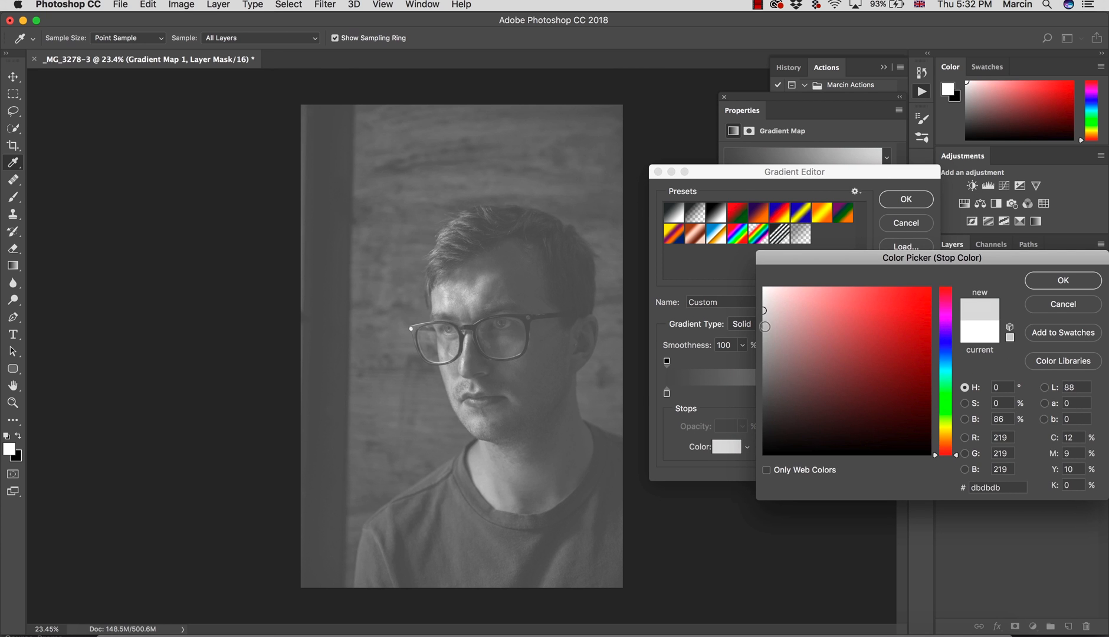
{"action": "left_click", "coordinate": [1043, 282]}
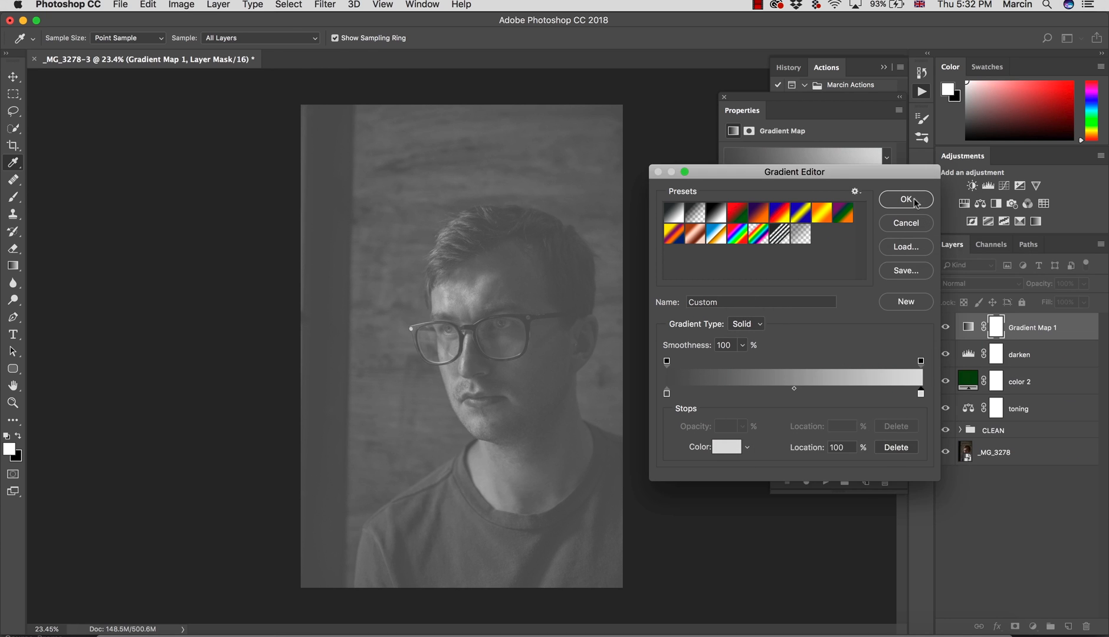
{"action": "left_click", "coordinate": [906, 199]}
Step: Set the Gradient Map layer's blend mode to Luminosity and rename it as matte
{"action": "left_click", "coordinate": [989, 283]}
{"action": "left_click", "coordinate": [950, 582]}
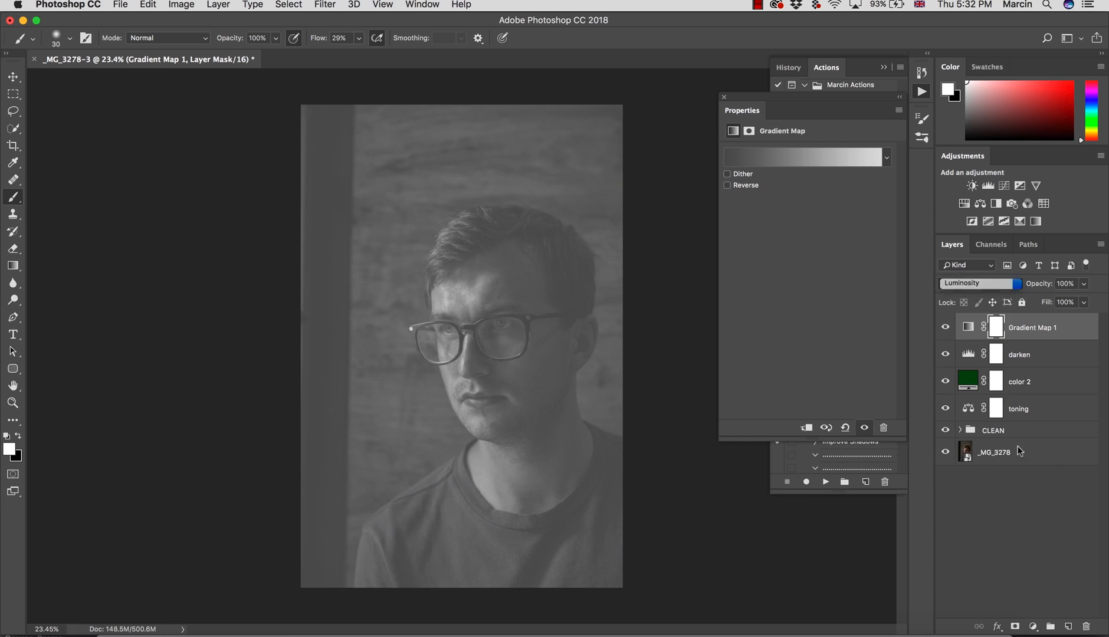
{"action": "double_click", "coordinate": [1027, 328]}
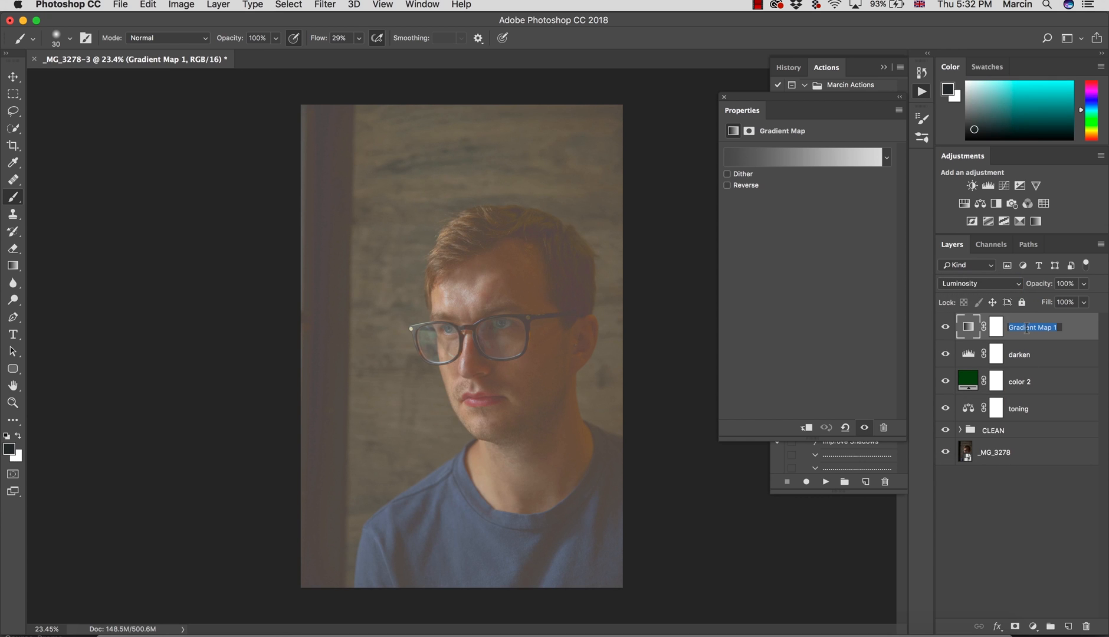
{"action": "type", "text": "matte"}
{"action": "key", "text": "Return"}
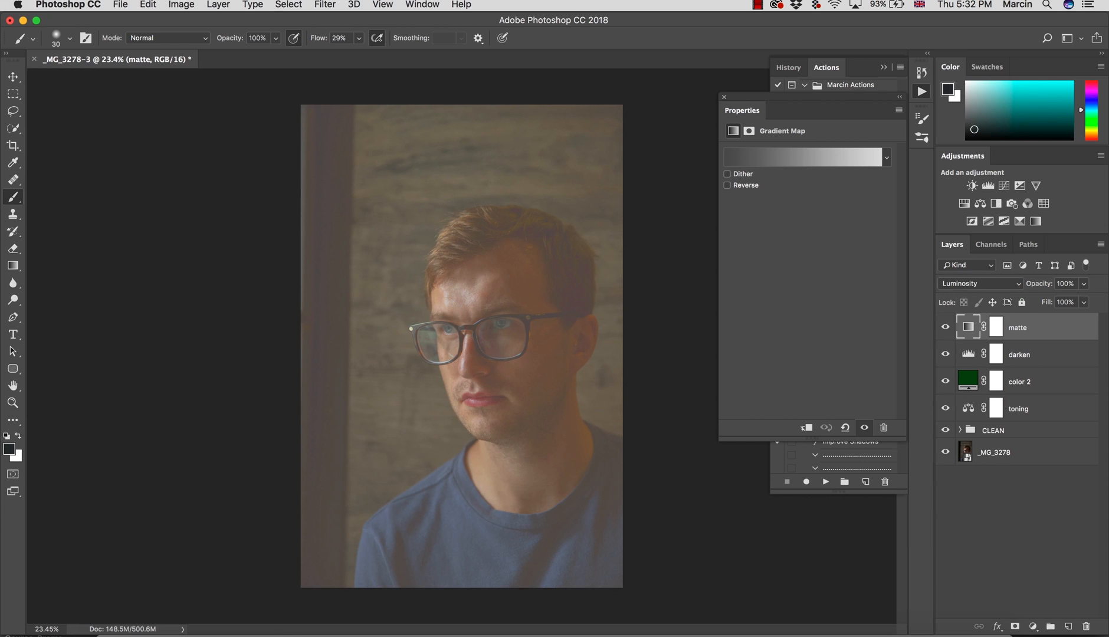
Step: Lower the matte layer's opacity to 21% and compare the image with and without it
{"action": "left_click_drag", "start_coordinate": [1042, 284], "coordinate": [996, 284]}
{"action": "left_click", "coordinate": [946, 327]}
{"action": "left_click", "coordinate": [946, 327]}
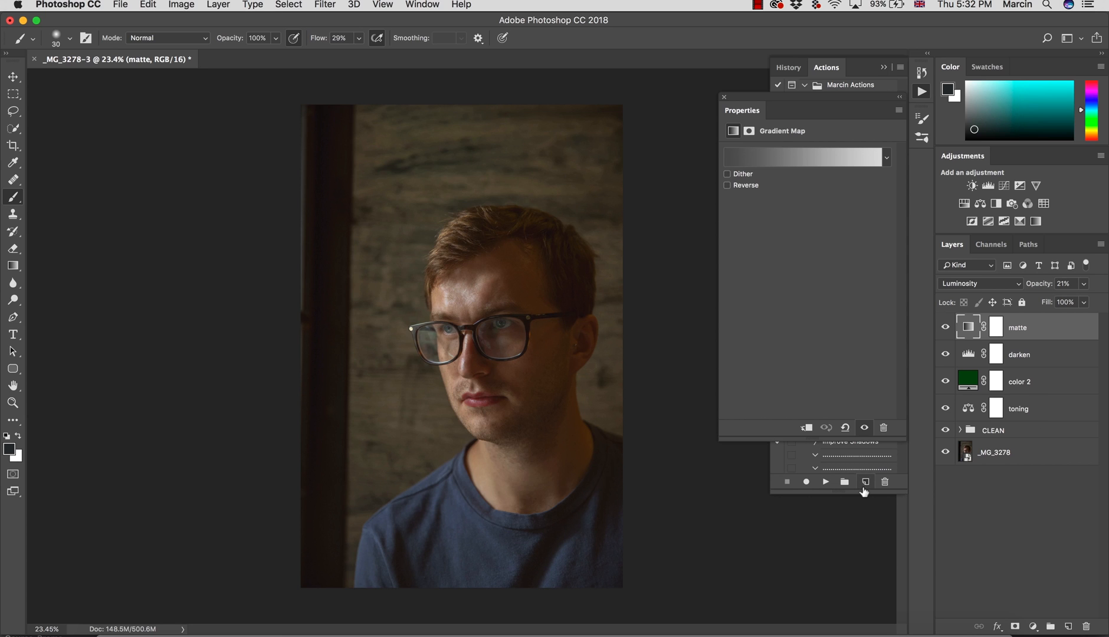
Step: Add a Curves adjustment layer above matte and lift the Blue channel's shadow point at input 26 to output 31
{"action": "left_click", "coordinate": [1034, 627]}
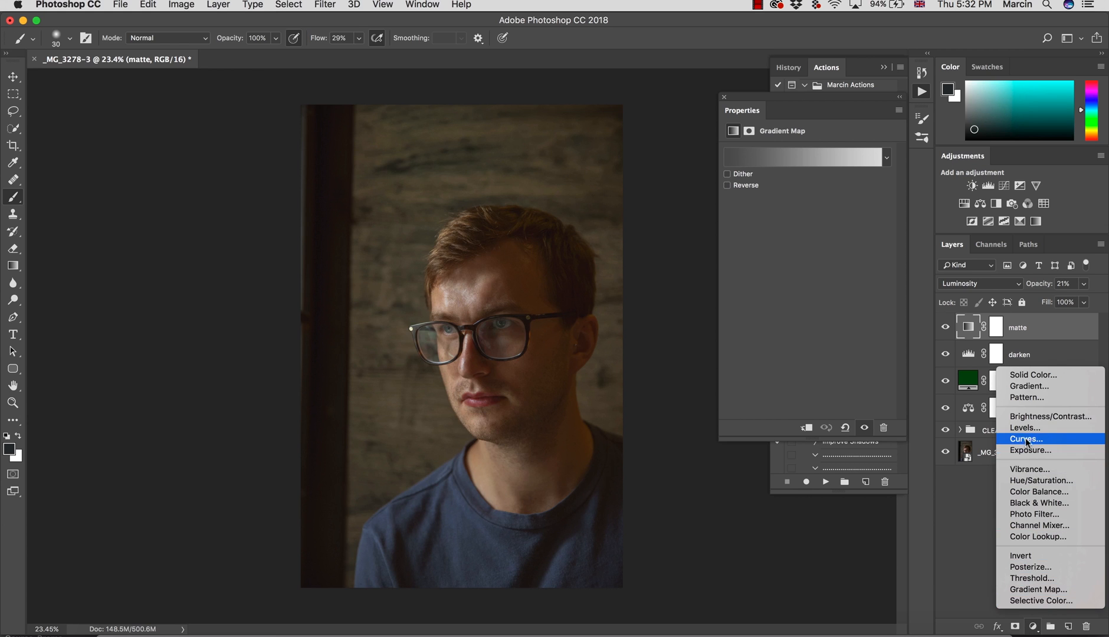
{"action": "left_click", "coordinate": [1027, 439]}
{"action": "left_click", "coordinate": [977, 285]}
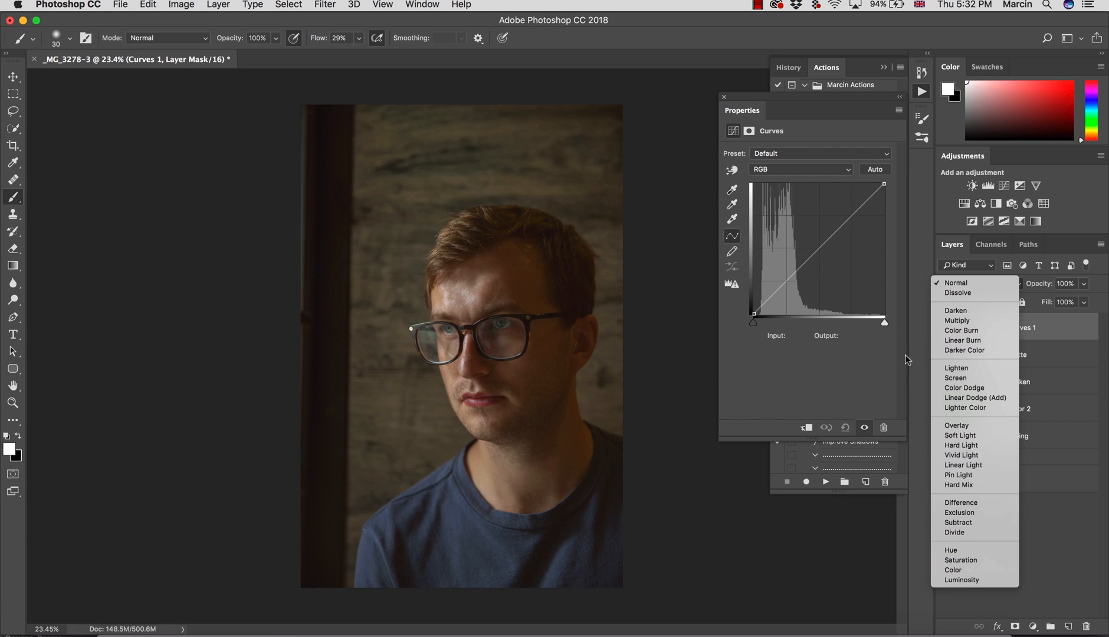
{"action": "left_click", "coordinate": [829, 360]}
{"action": "left_click", "coordinate": [768, 168]}
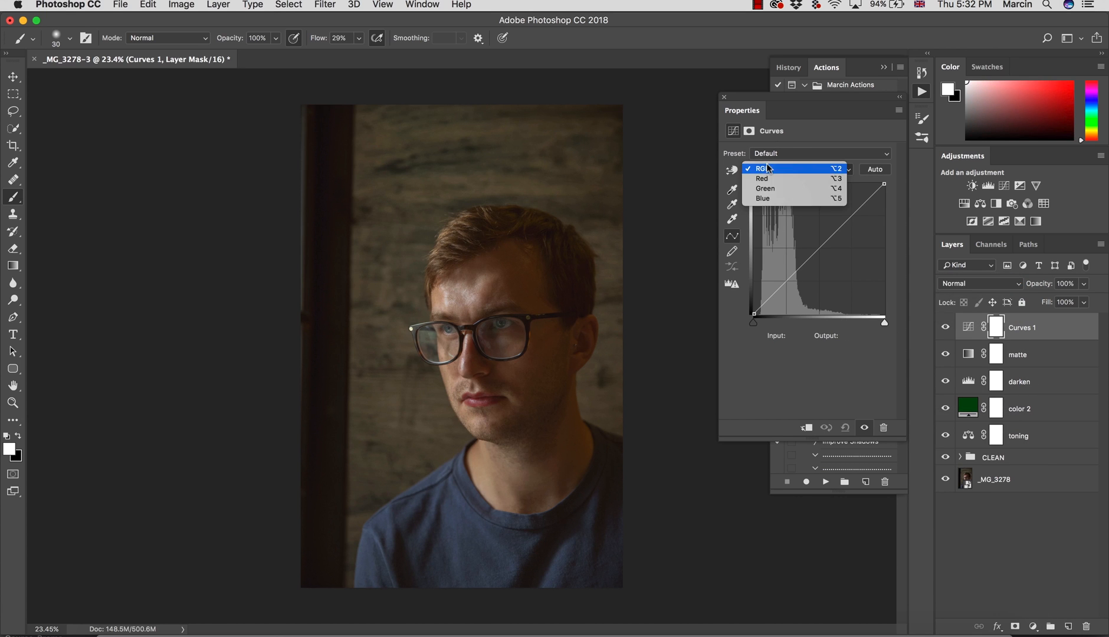
{"action": "left_click", "coordinate": [762, 199]}
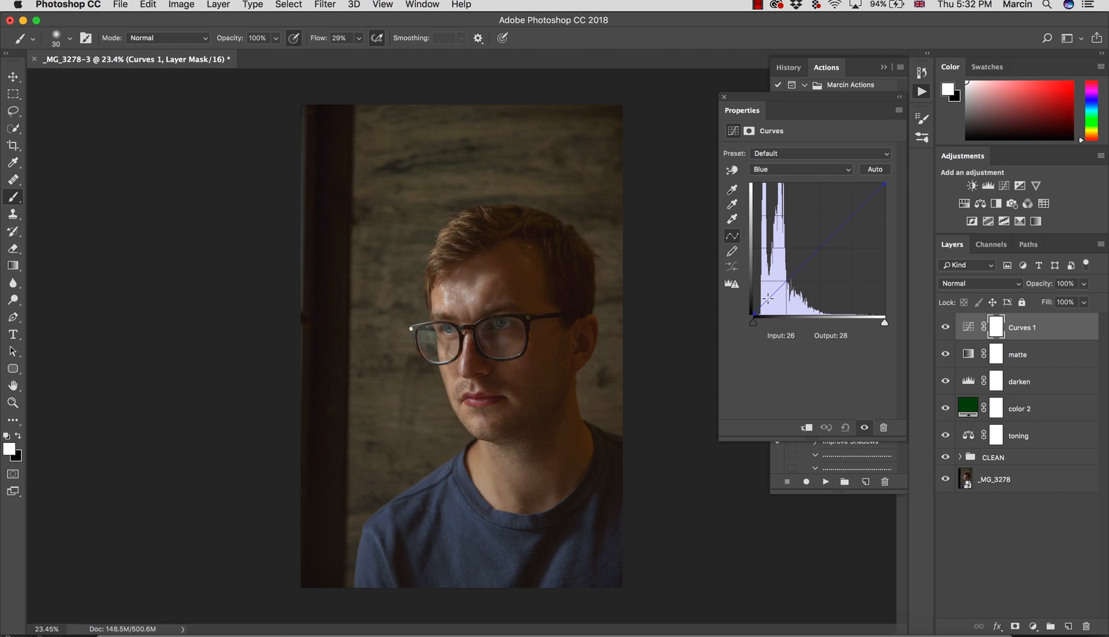
{"action": "left_click", "coordinate": [768, 300]}
{"action": "left_click_drag", "start_coordinate": [718, 434], "coordinate": [658, 449]}
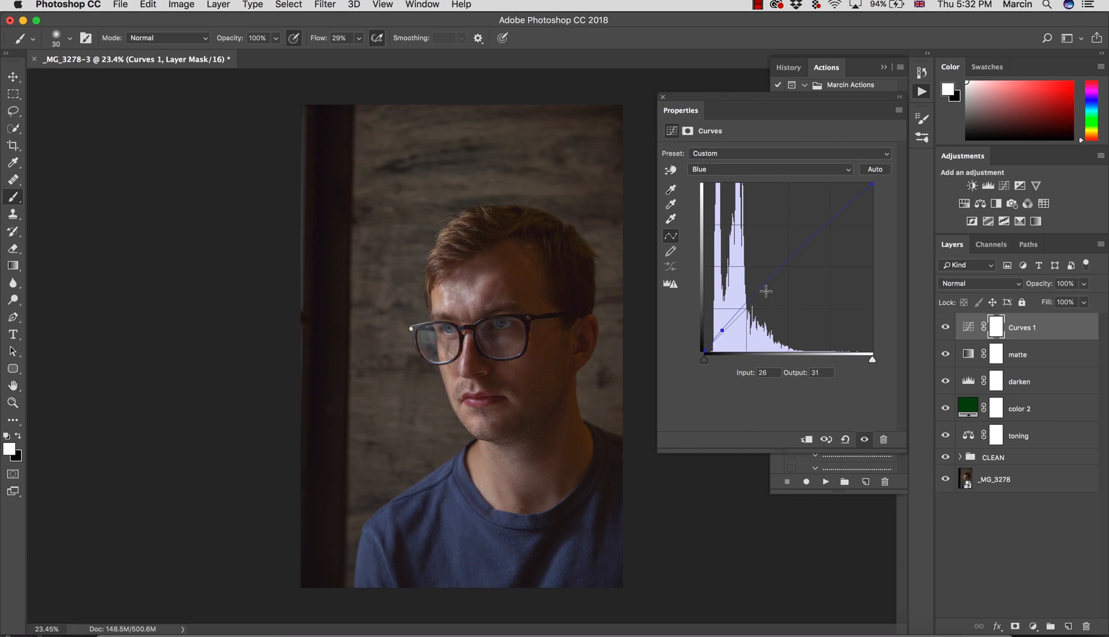
{"action": "left_click", "coordinate": [766, 285]}
Step: Try lifting the Green channel's black point to output 3, compare the image with and without the Curves layer, and reset the point to 0
{"action": "left_click", "coordinate": [734, 170]}
{"action": "left_click", "coordinate": [704, 159]}
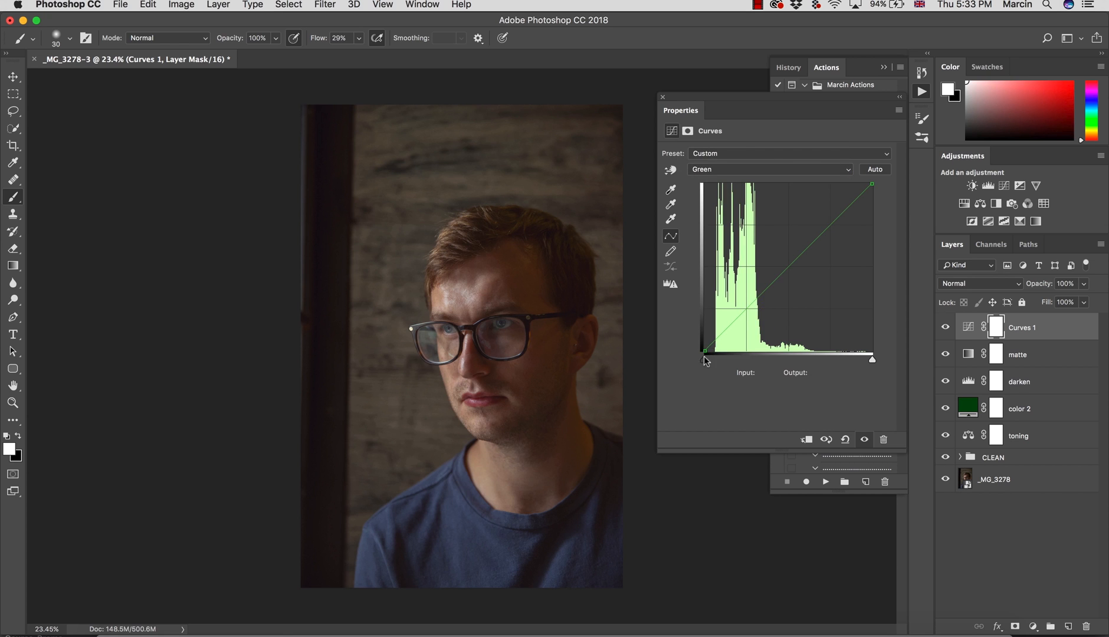
{"action": "left_click_drag", "start_coordinate": [698, 349], "coordinate": [697, 349]}
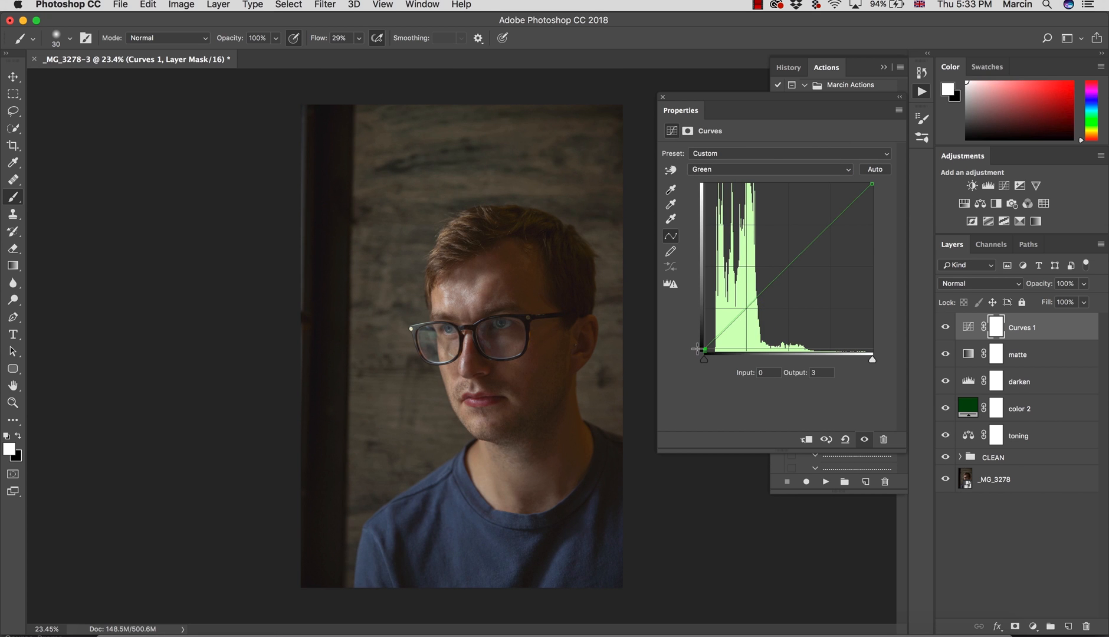
{"action": "left_click", "coordinate": [945, 328]}
{"action": "left_click", "coordinate": [945, 329]}
{"action": "left_click", "coordinate": [945, 328]}
{"action": "left_click", "coordinate": [945, 328]}
{"action": "left_click_drag", "start_coordinate": [704, 350], "coordinate": [694, 358]}
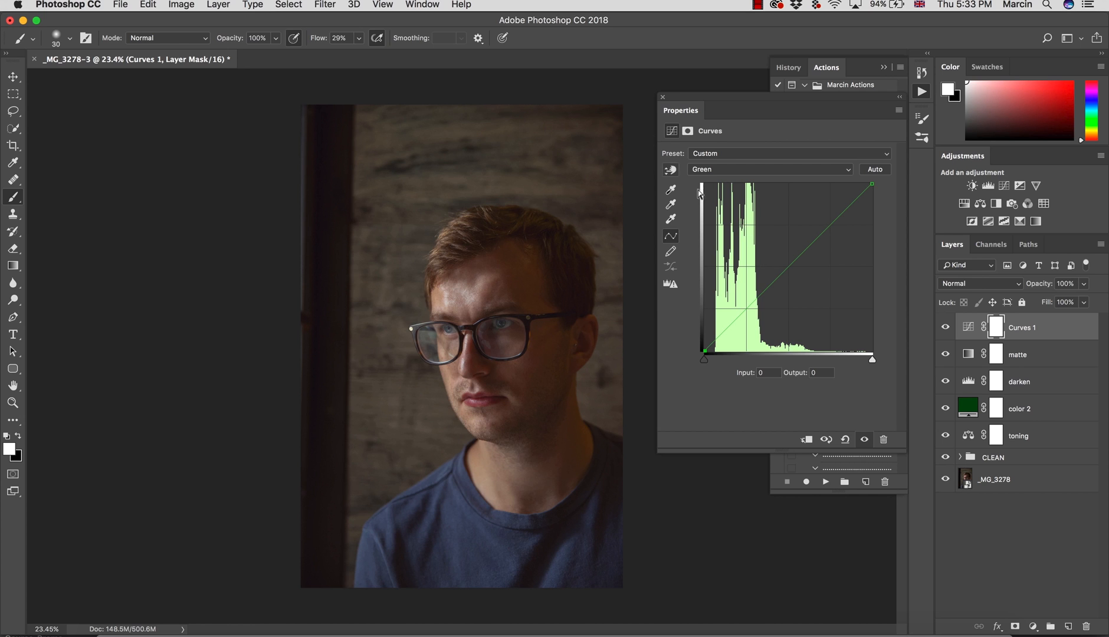
Step: Set the Curves layer's blend mode to Color and rename it as color 3
{"action": "left_click", "coordinate": [979, 283]}
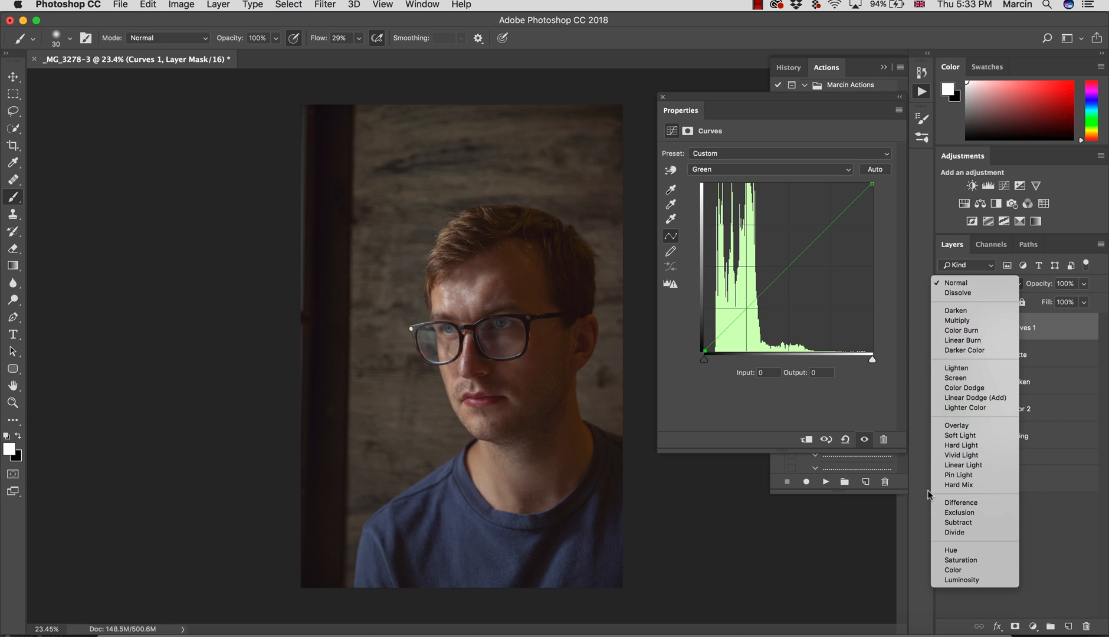
{"action": "left_click", "coordinate": [968, 571]}
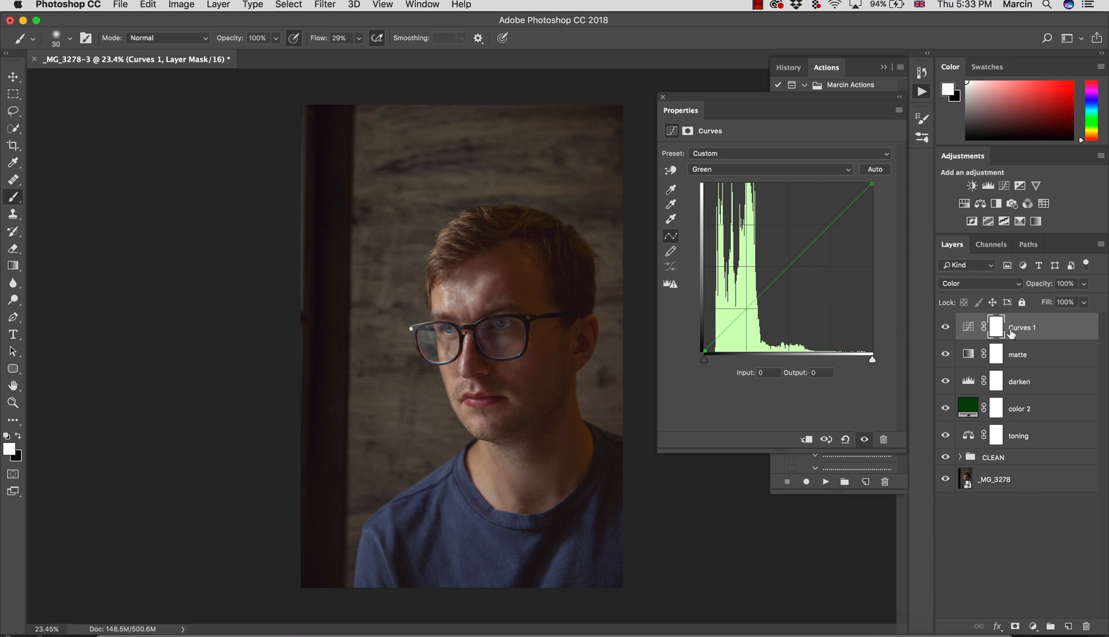
{"action": "double_click", "coordinate": [1021, 327]}
{"action": "type", "text": "co"}
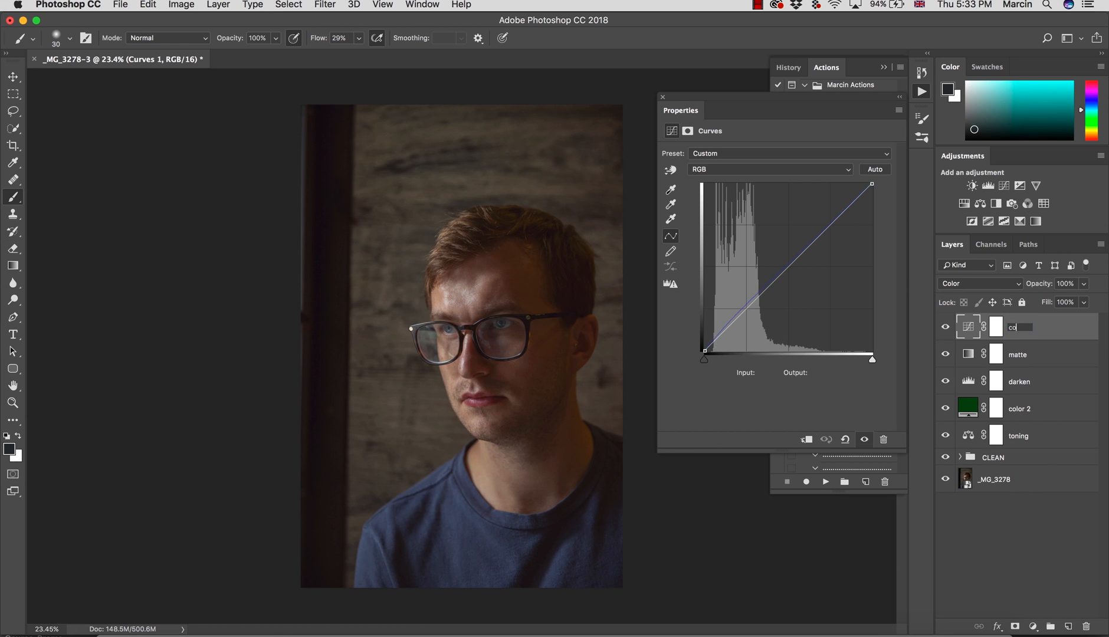
{"action": "type", "text": "lor 3"}
{"action": "key", "text": "Return"}
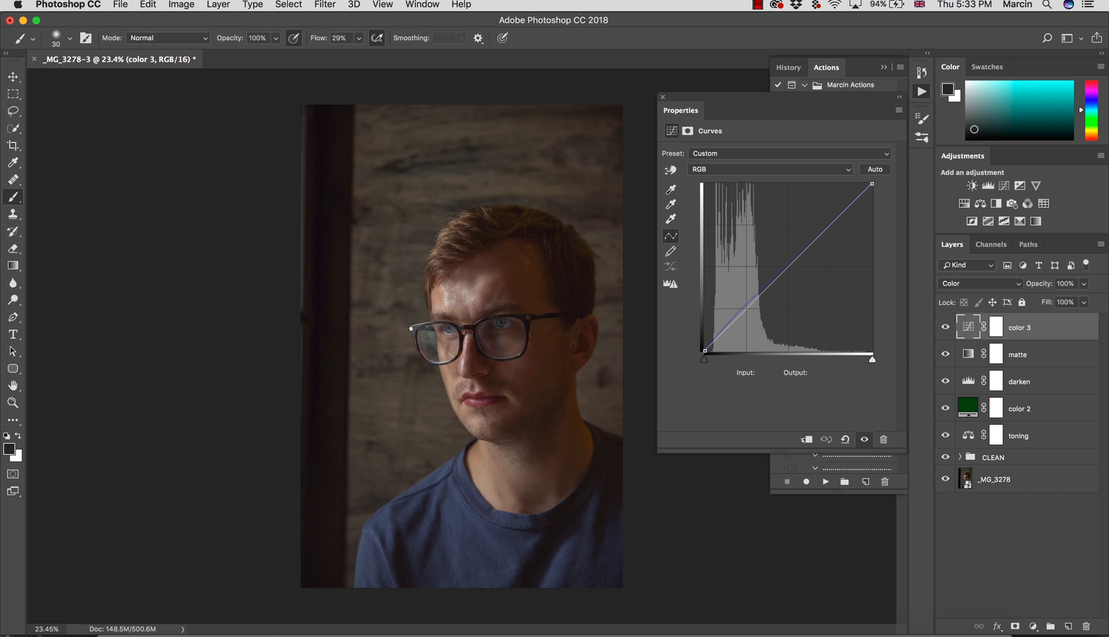
Step: Group the adjustment layers from color 3 down to toning and name the group color grading
{"action": "left_click", "coordinate": [663, 96]}
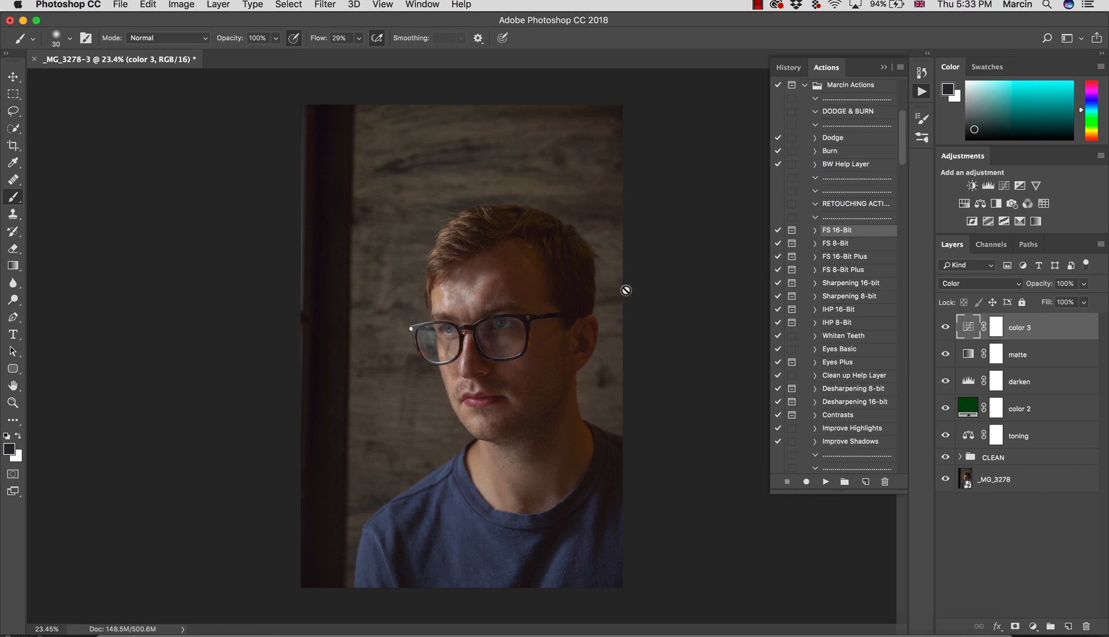
{"action": "left_click", "coordinate": [1038, 444], "text": "shift"}
{"action": "key", "text": "super+g"}
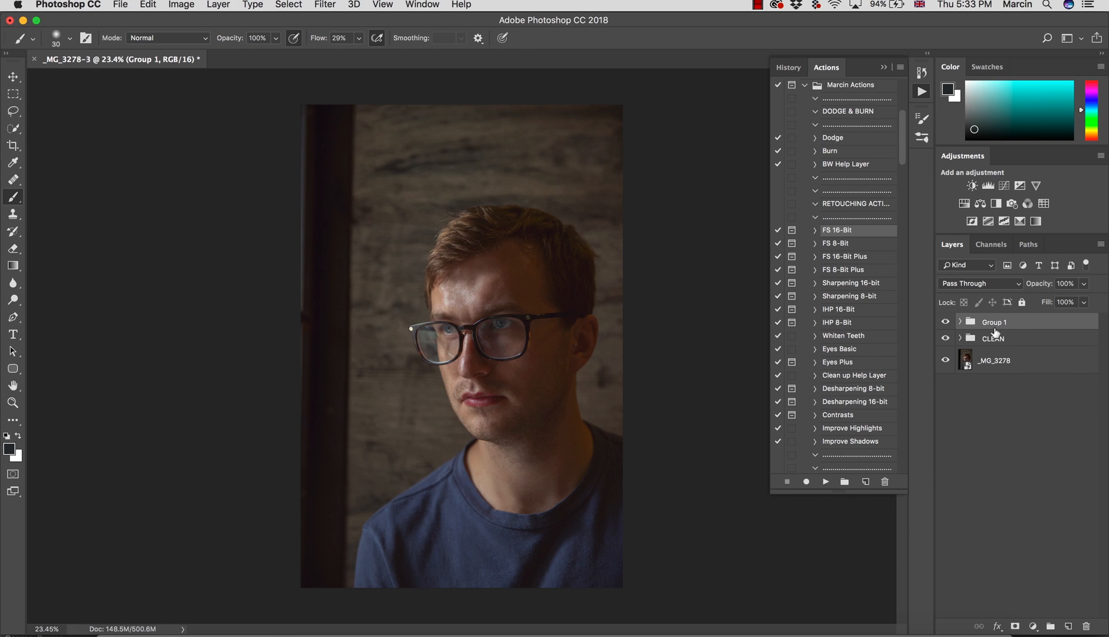
{"action": "double_click", "coordinate": [995, 331]}
{"action": "left_click", "coordinate": [1002, 361]}
{"action": "double_click", "coordinate": [994, 329]}
{"action": "type", "text": "color grading"}
{"action": "key", "text": "Return"}
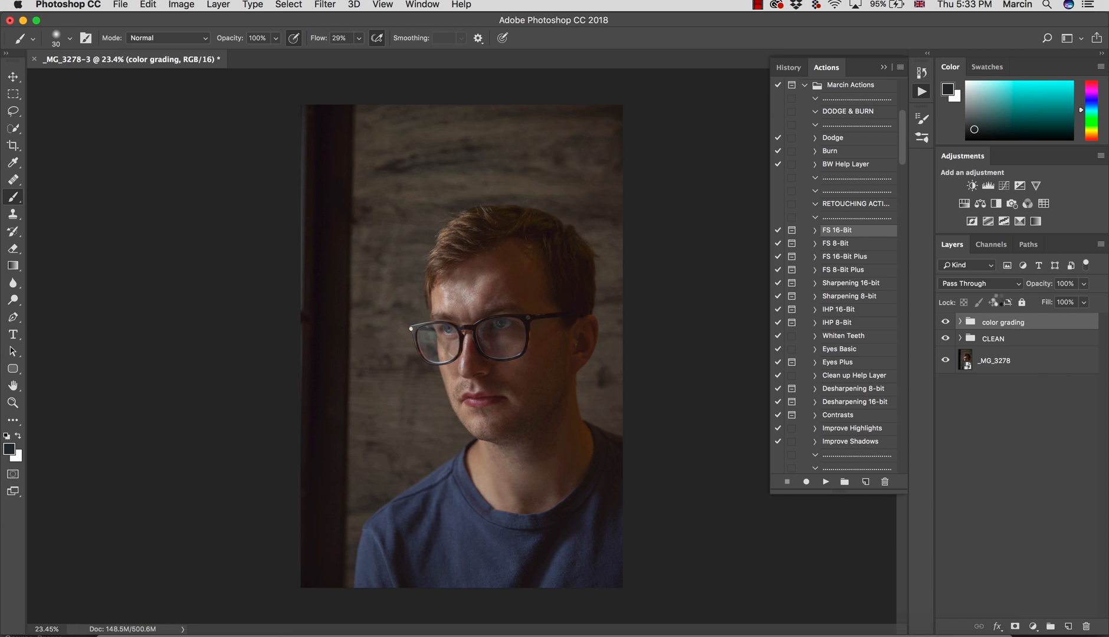
Step: Stamp all visible layers into a new top layer named stamp and convert it to a Smart Object
{"action": "key", "text": "super+alt+shift+e"}
{"action": "double_click", "coordinate": [996, 328]}
{"action": "type", "text": "stamp"}
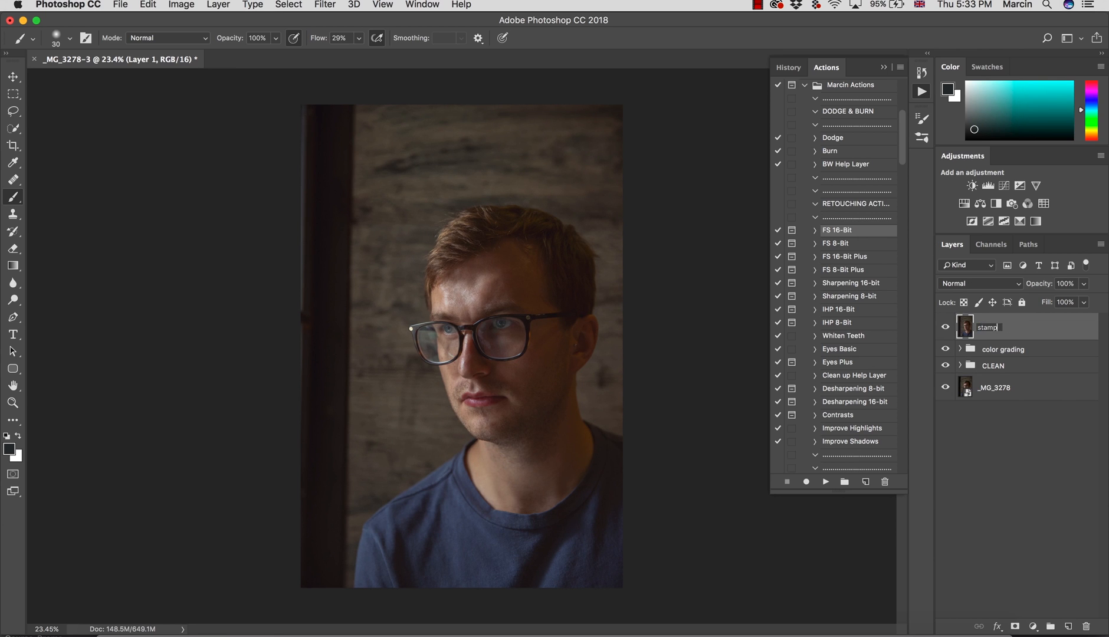
{"action": "key", "text": "Return"}
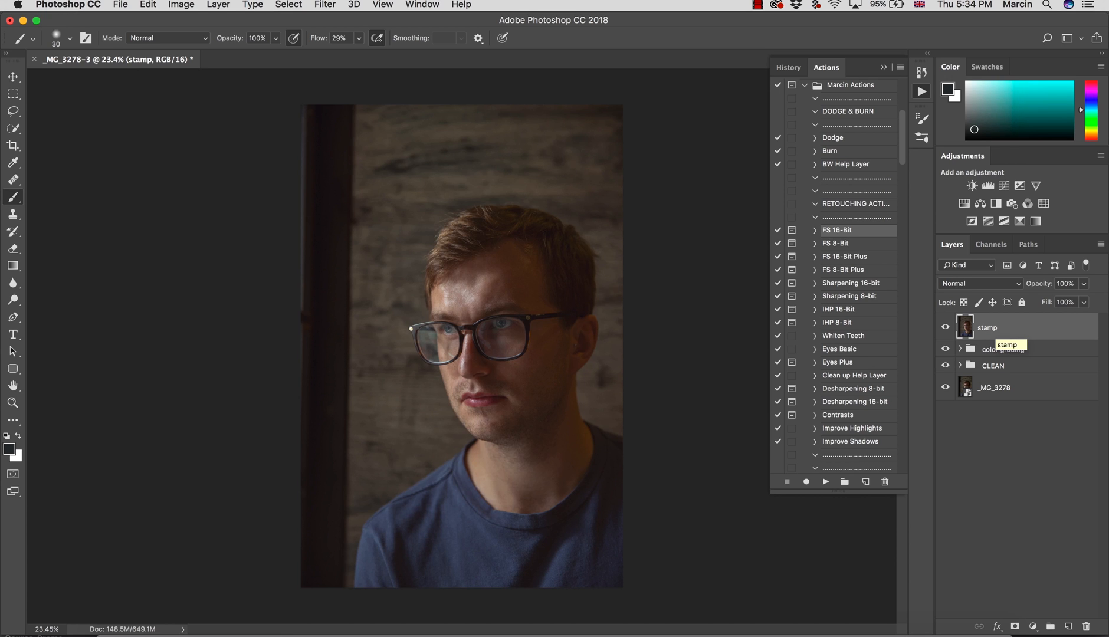
{"action": "right_click", "coordinate": [1001, 332]}
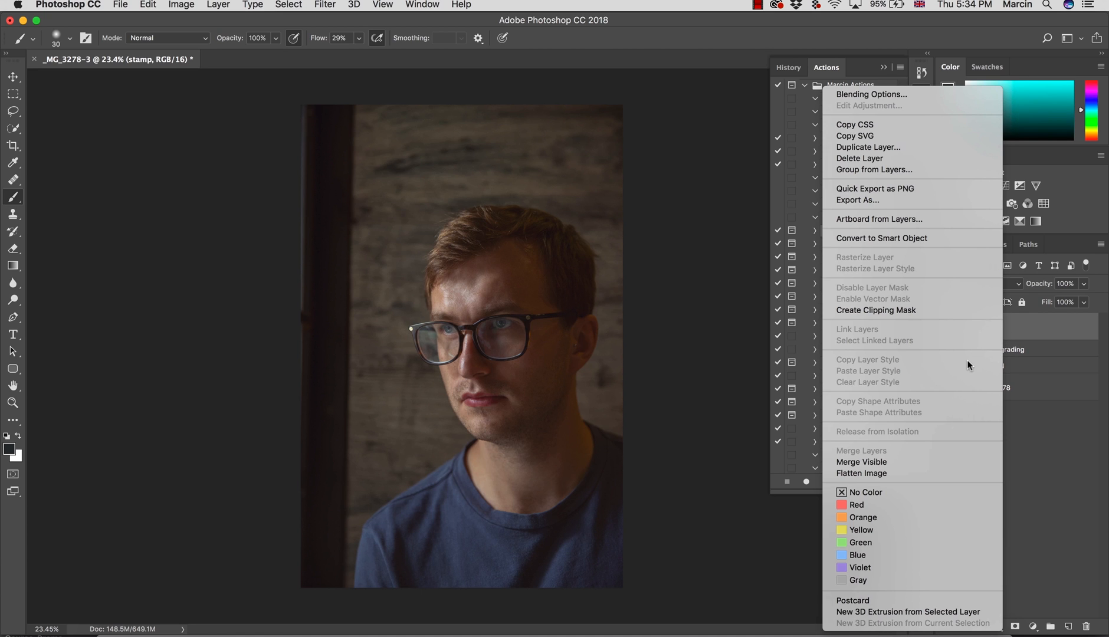
{"action": "left_click", "coordinate": [889, 238]}
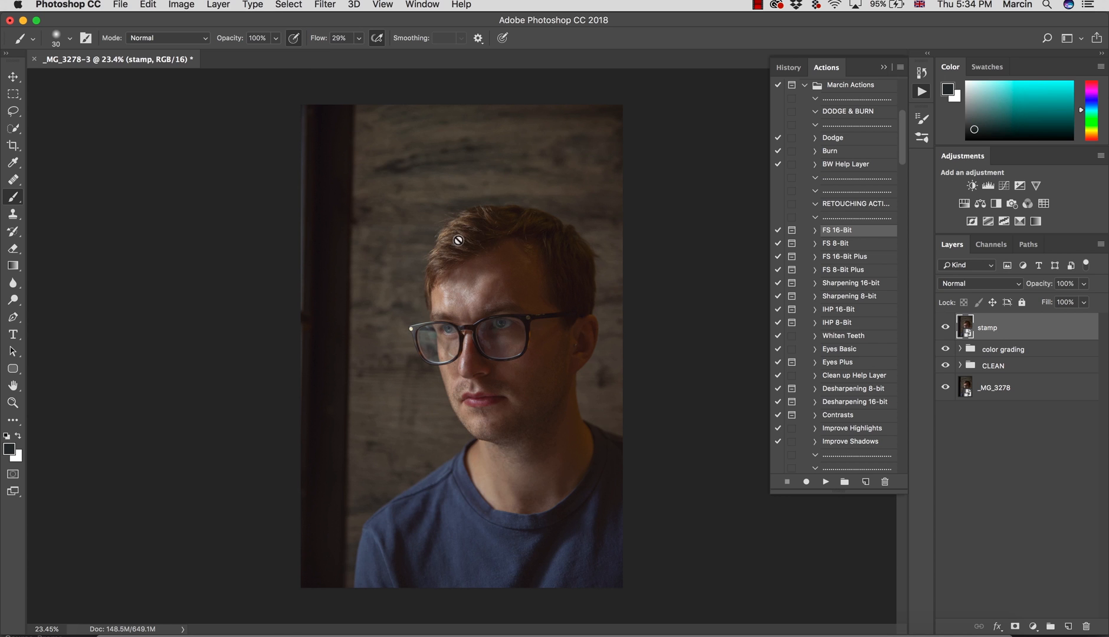
Step: Apply the Camera Raw filter to stamp with Contrast +17, Shadows -5, Blacks -8 and Saturation -5
{"action": "left_click", "coordinate": [325, 5]}
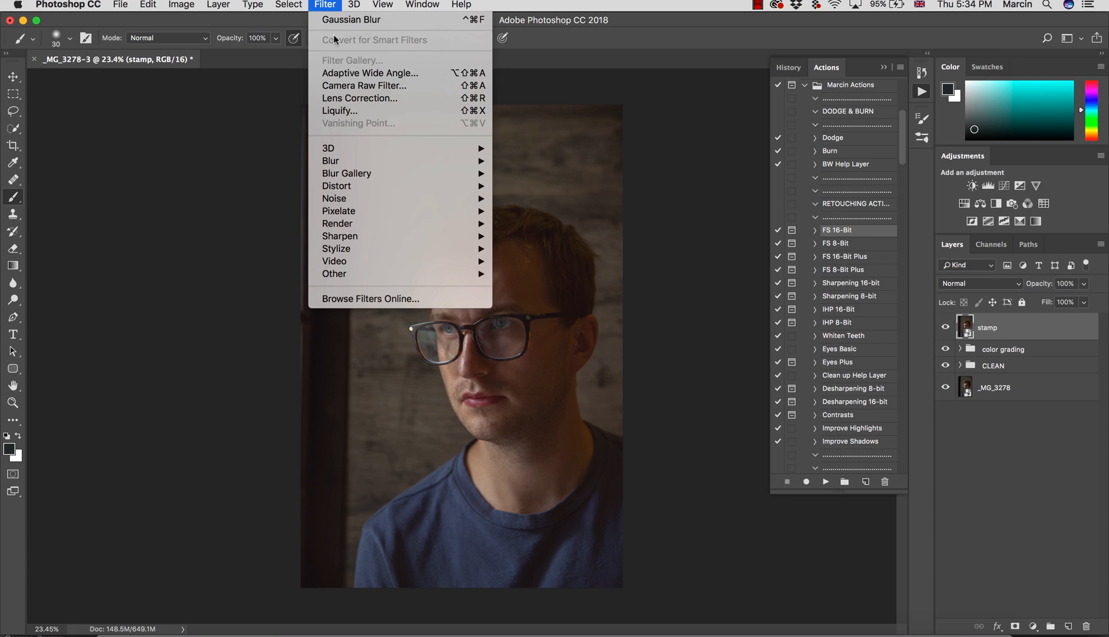
{"action": "left_click", "coordinate": [351, 85]}
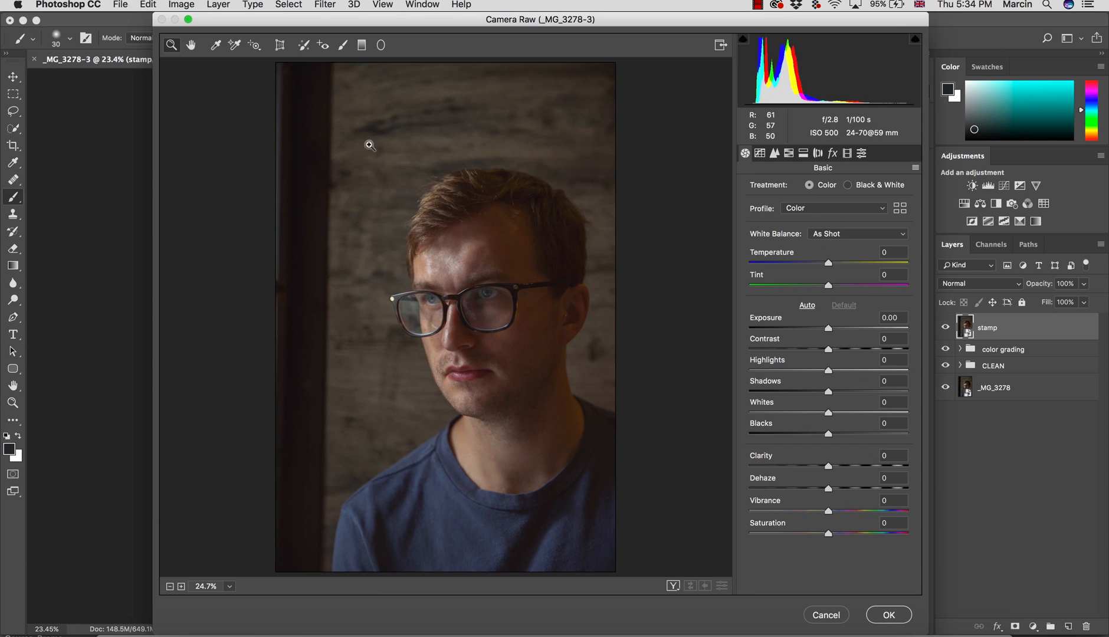
{"action": "left_click_drag", "start_coordinate": [829, 349], "coordinate": [838, 349]}
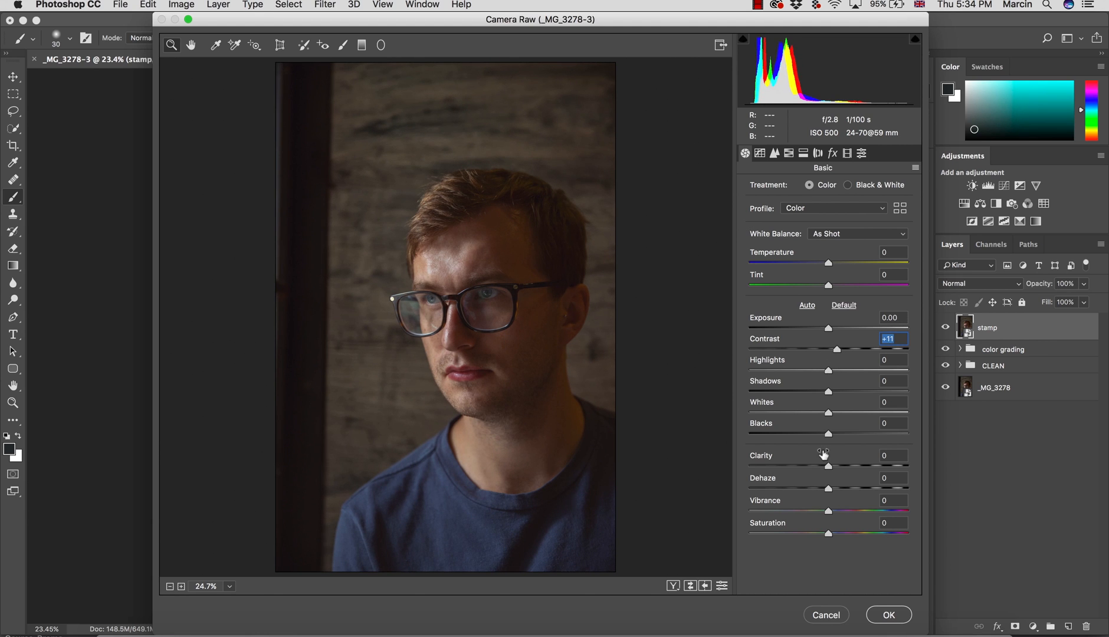
{"action": "left_click_drag", "start_coordinate": [829, 466], "coordinate": [825, 435]}
{"action": "left_click_drag", "start_coordinate": [829, 394], "coordinate": [824, 393]}
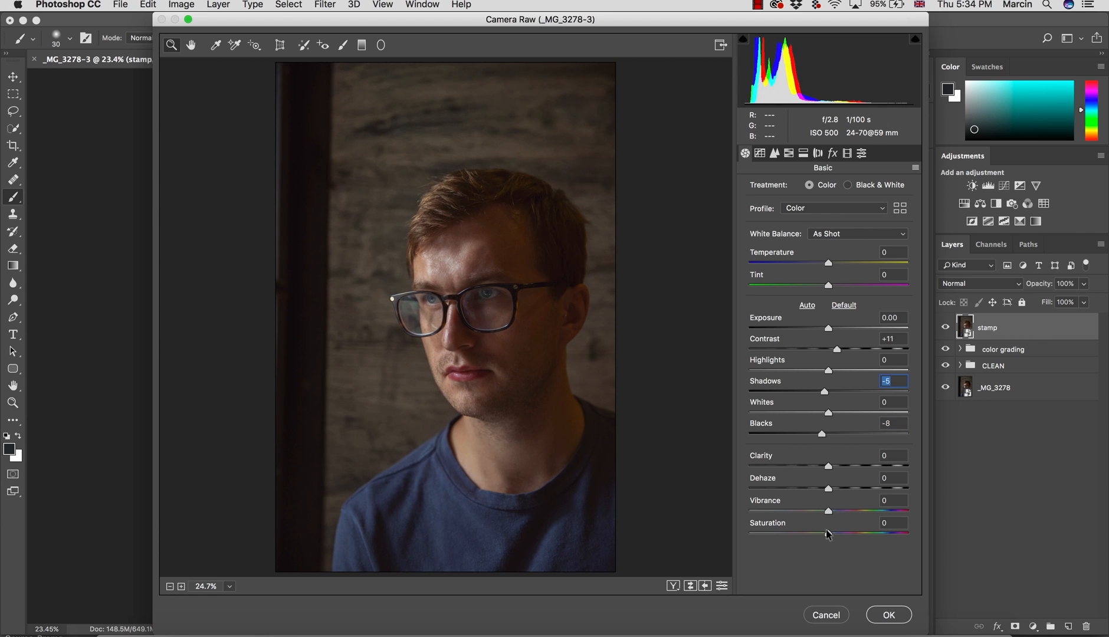
{"action": "left_click_drag", "start_coordinate": [830, 534], "coordinate": [825, 534]}
{"action": "left_click_drag", "start_coordinate": [838, 349], "coordinate": [843, 351]}
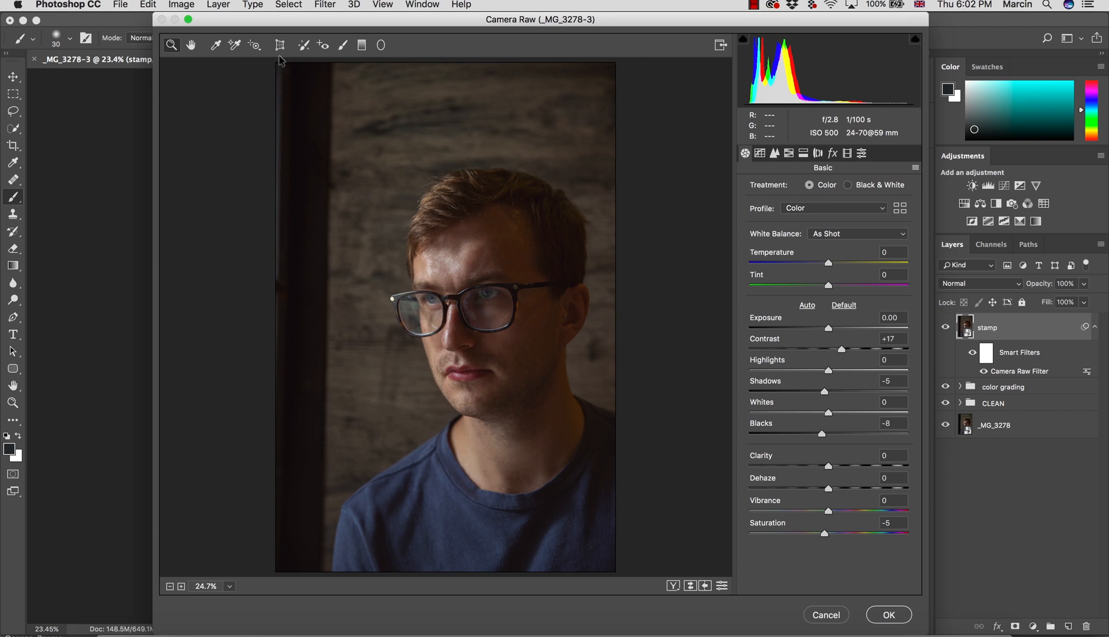
Step: Reframe the portrait with Camera Raw's Transform tool using Scale 111, Offset X -5.0, Offset Y 6.0 and Rotate -0.8, and apply the filter
{"action": "left_click", "coordinate": [281, 45]}
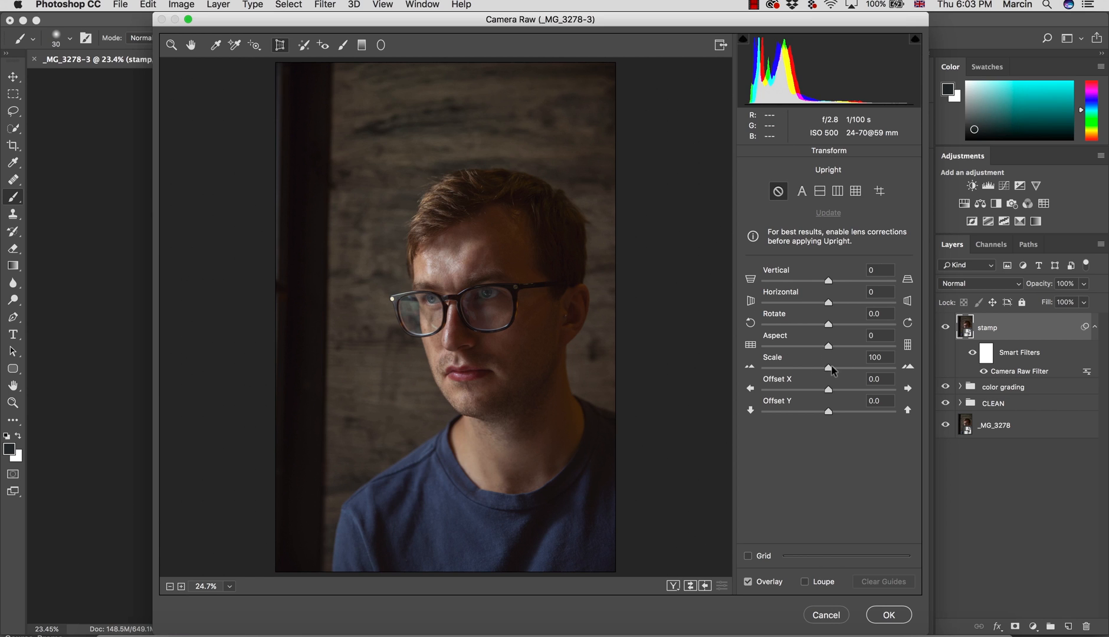
{"action": "left_click_drag", "start_coordinate": [830, 371], "coordinate": [844, 369]}
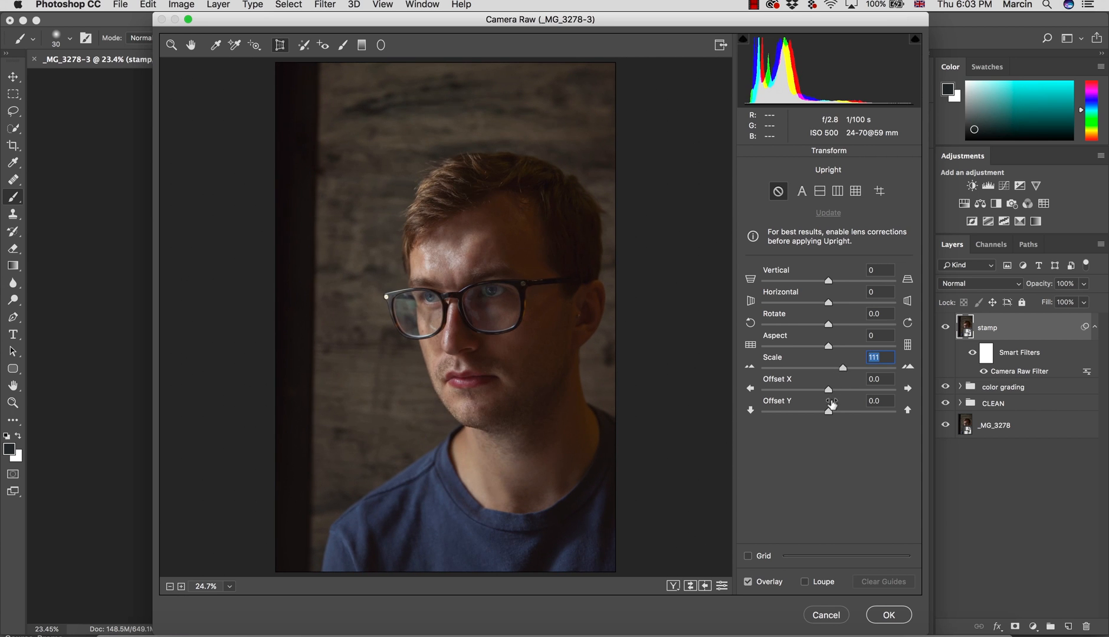
{"action": "mouse_move", "coordinate": [835, 413]}
{"action": "left_mouse_down"}
{"action": "mouse_move", "coordinate": [849, 413]}
{"action": "mouse_move", "coordinate": [833, 415]}
{"action": "mouse_move", "coordinate": [827, 393]}
{"action": "left_mouse_up"}
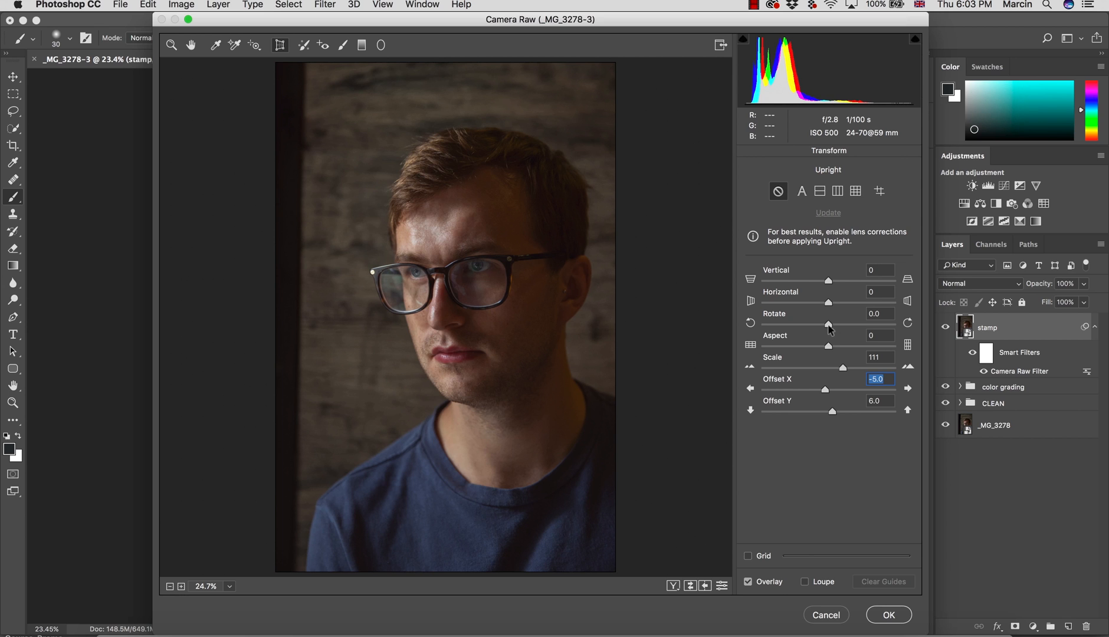
{"action": "left_click_drag", "start_coordinate": [829, 328], "coordinate": [823, 329]}
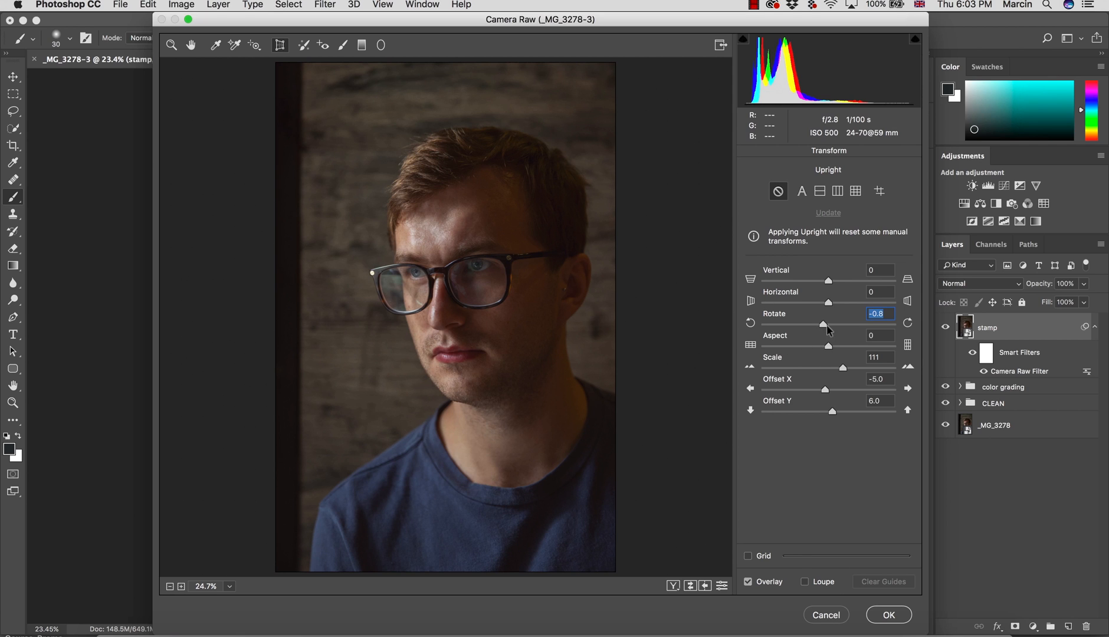
{"action": "left_click_drag", "start_coordinate": [823, 325], "coordinate": [823, 326]}
{"action": "left_click_drag", "start_coordinate": [825, 328], "coordinate": [825, 326]}
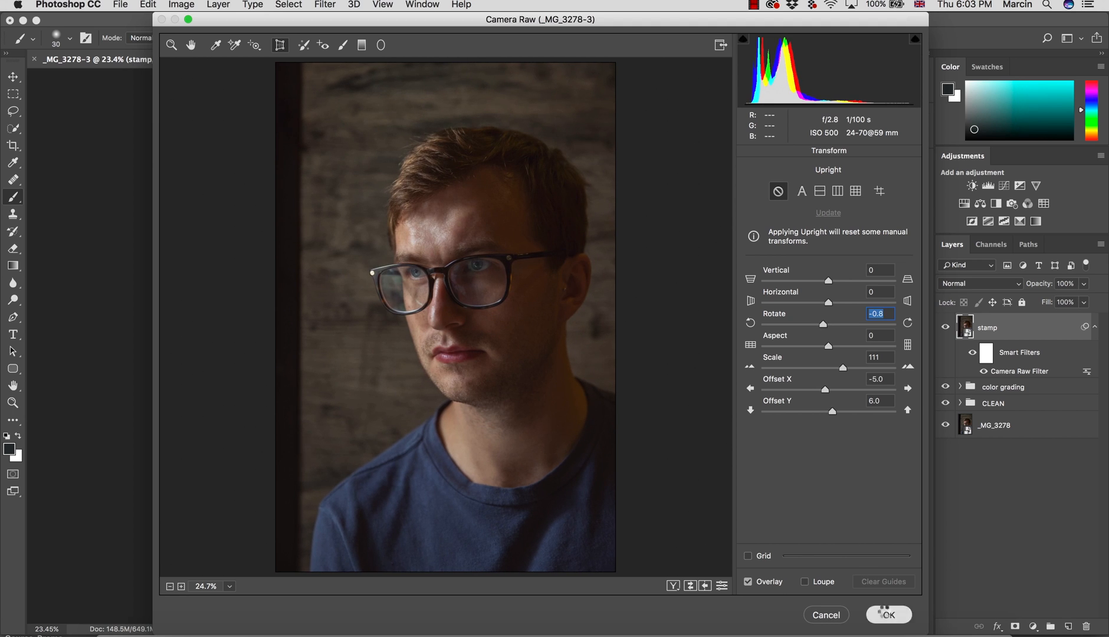
{"action": "left_click", "coordinate": [889, 615]}
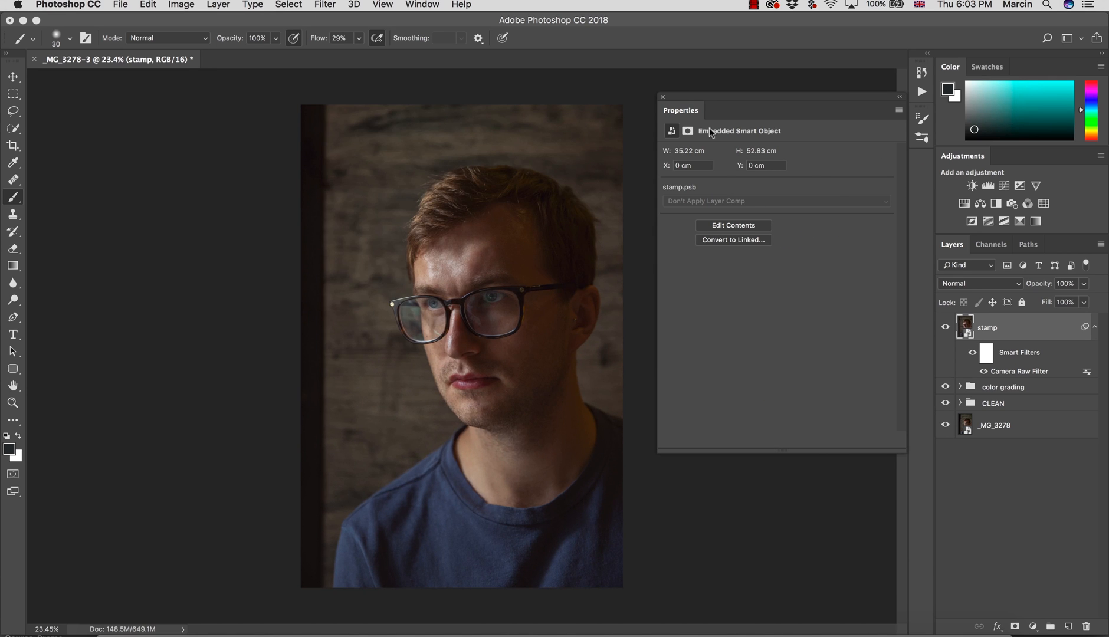
{"action": "left_click", "coordinate": [664, 97]}
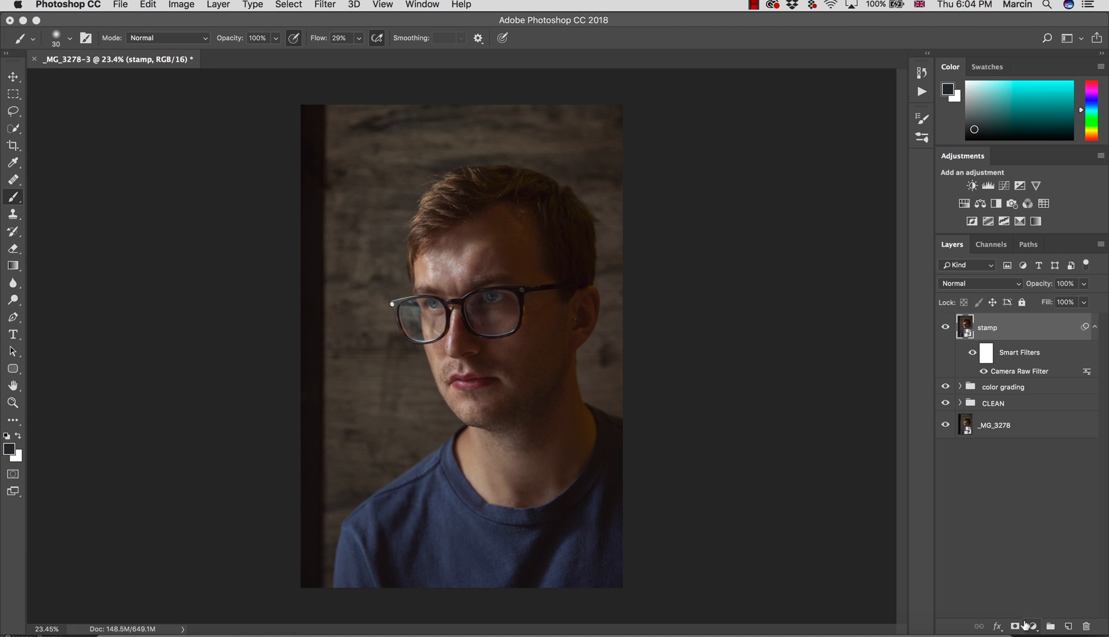
Step: Try a Levels adjustment layer above stamp in Luminosity mode with input black 7, midtones 0.94 and output black 8
{"action": "left_click", "coordinate": [1030, 626]}
{"action": "left_click", "coordinate": [1021, 428]}
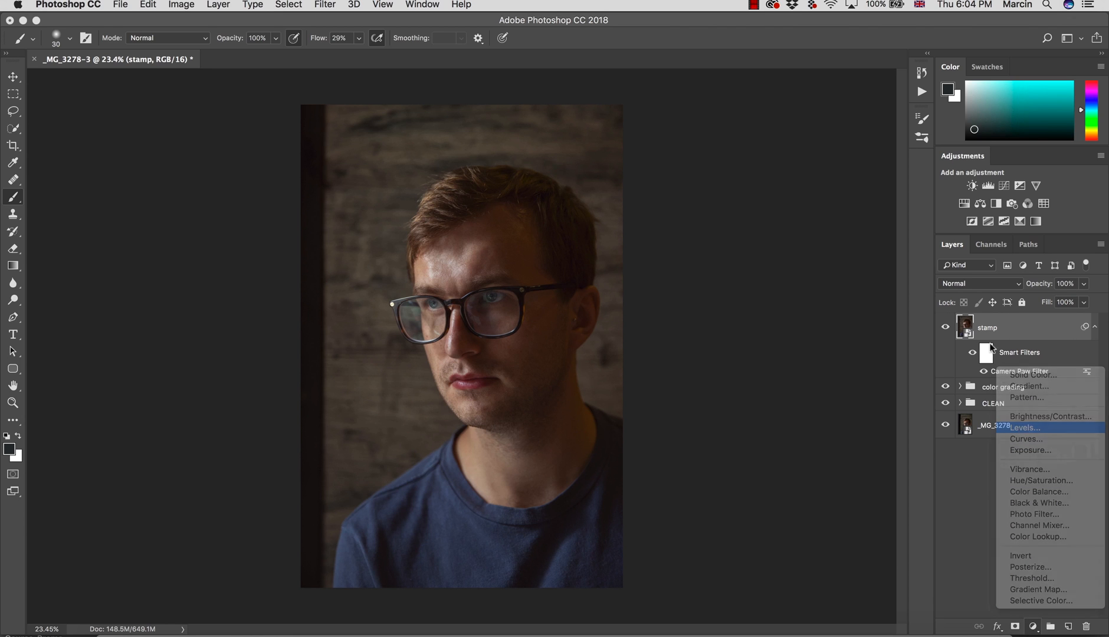
{"action": "left_click", "coordinate": [968, 283]}
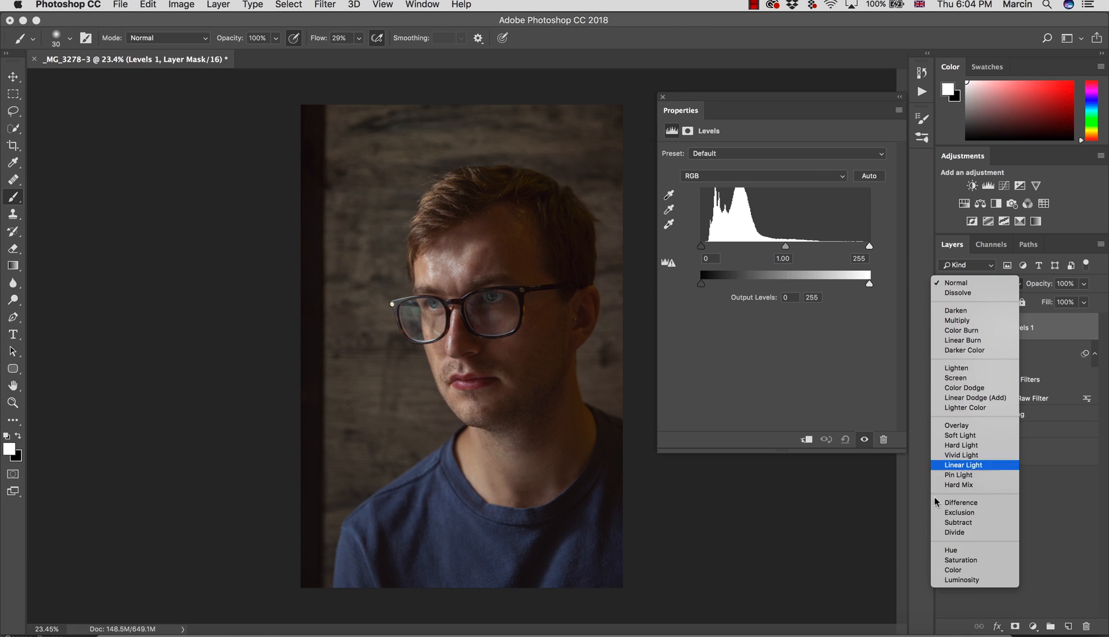
{"action": "left_click", "coordinate": [960, 581]}
{"action": "left_click_drag", "start_coordinate": [703, 250], "coordinate": [707, 250]}
{"action": "left_click_drag", "start_coordinate": [787, 247], "coordinate": [791, 248]}
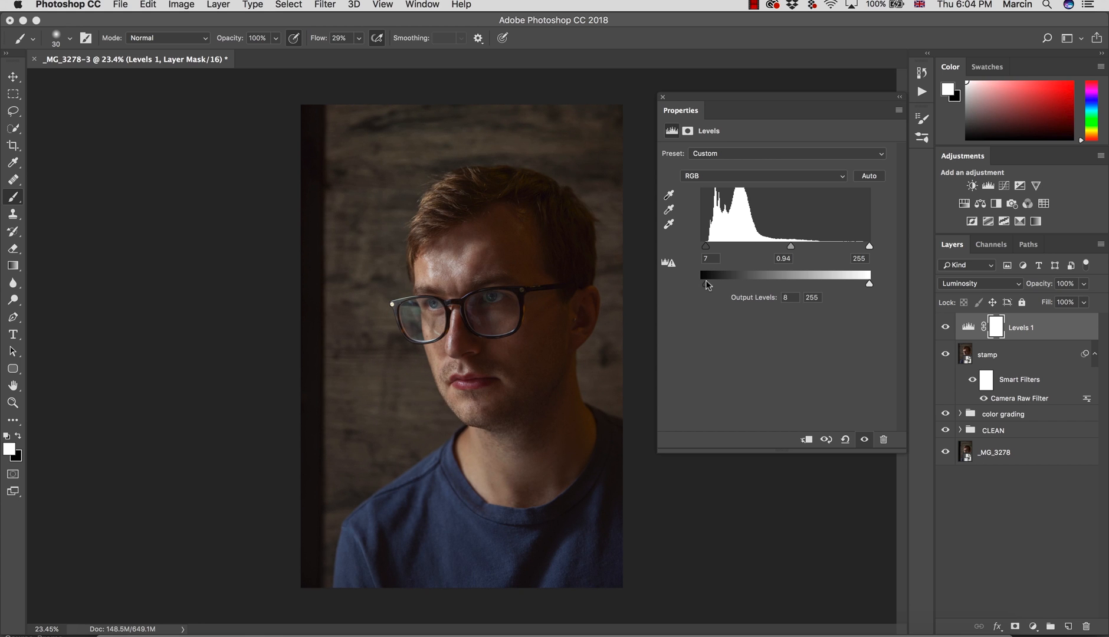
Step: Compare the image with and without the Levels layer above stamp, and delete that layer
{"action": "left_click", "coordinate": [944, 328]}
{"action": "left_click", "coordinate": [943, 327]}
{"action": "left_click", "coordinate": [944, 328]}
{"action": "left_click", "coordinate": [944, 328]}
{"action": "key", "text": "BackSpace"}
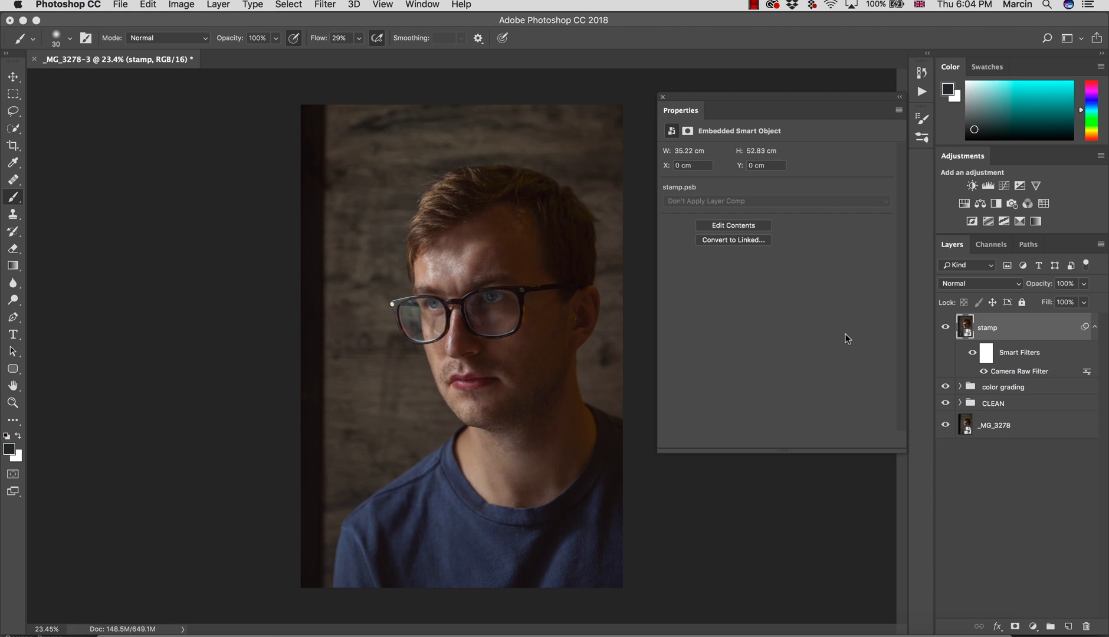
Step: Delete the stamp layer and the color grading group, and add a Color Lookup layer with Royal.cube above the CLEAN group
{"action": "key", "text": "BackSpace"}
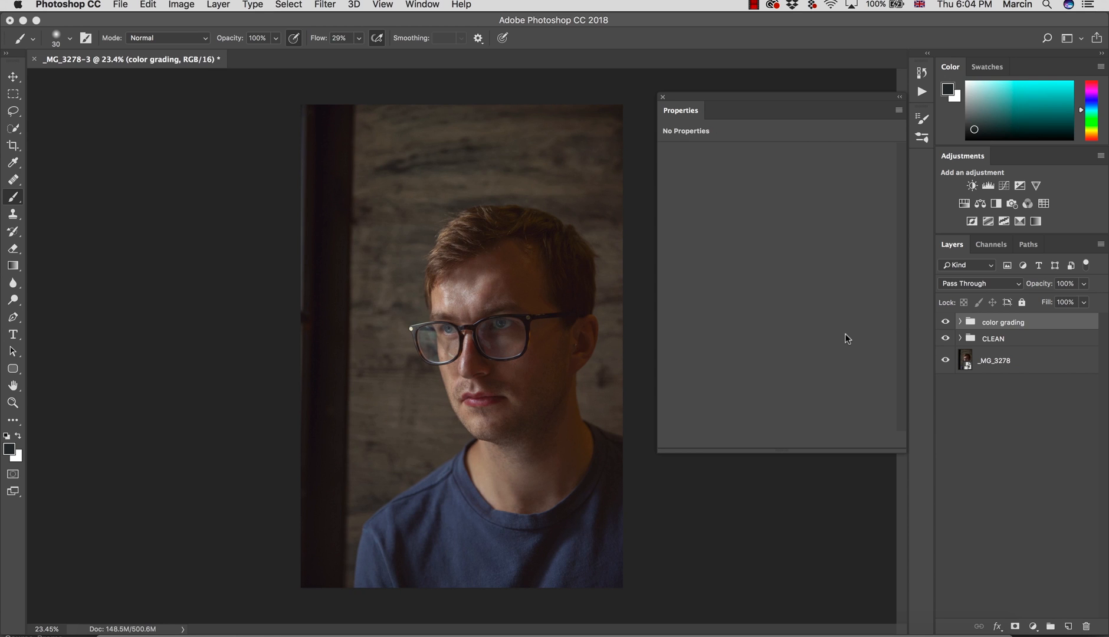
{"action": "key", "text": "BackSpace"}
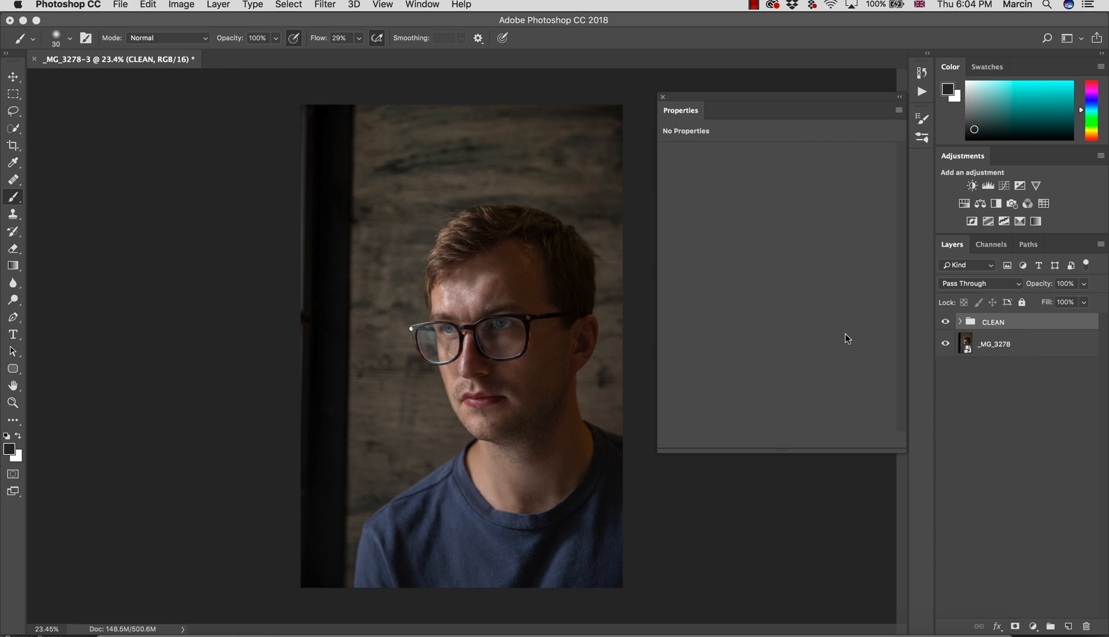
{"action": "left_click", "coordinate": [1044, 204]}
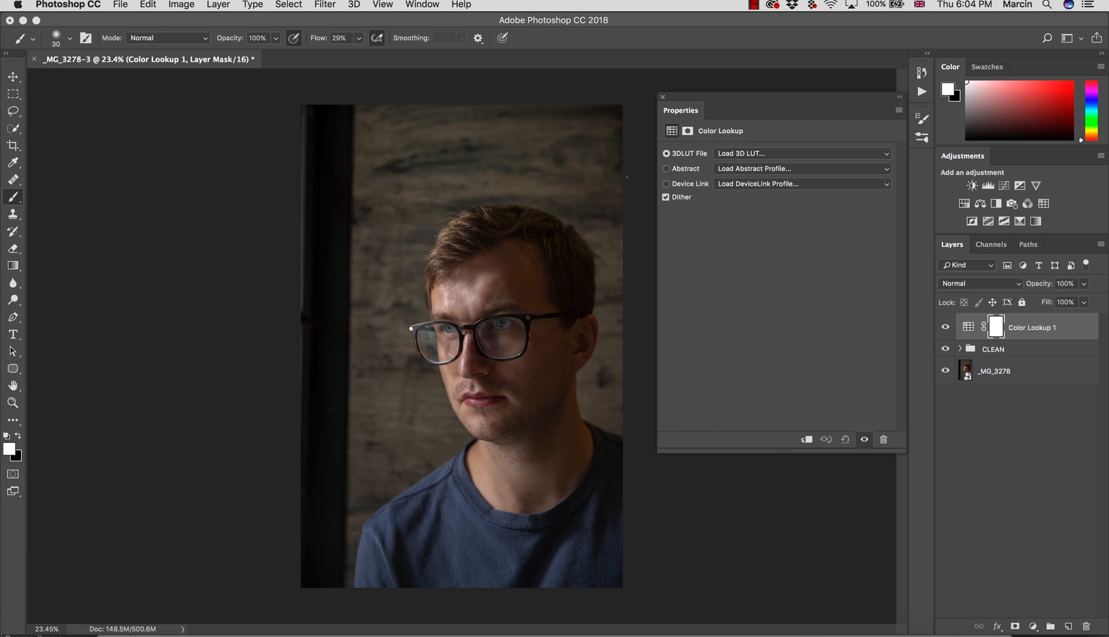
{"action": "left_click", "coordinate": [744, 154]}
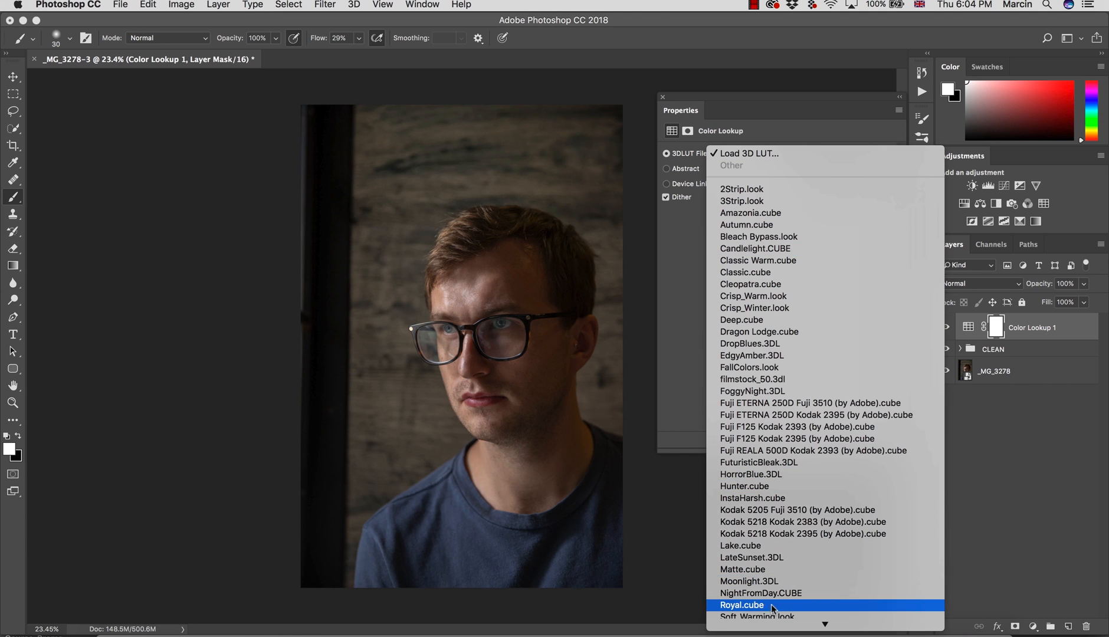
{"action": "left_click", "coordinate": [742, 605]}
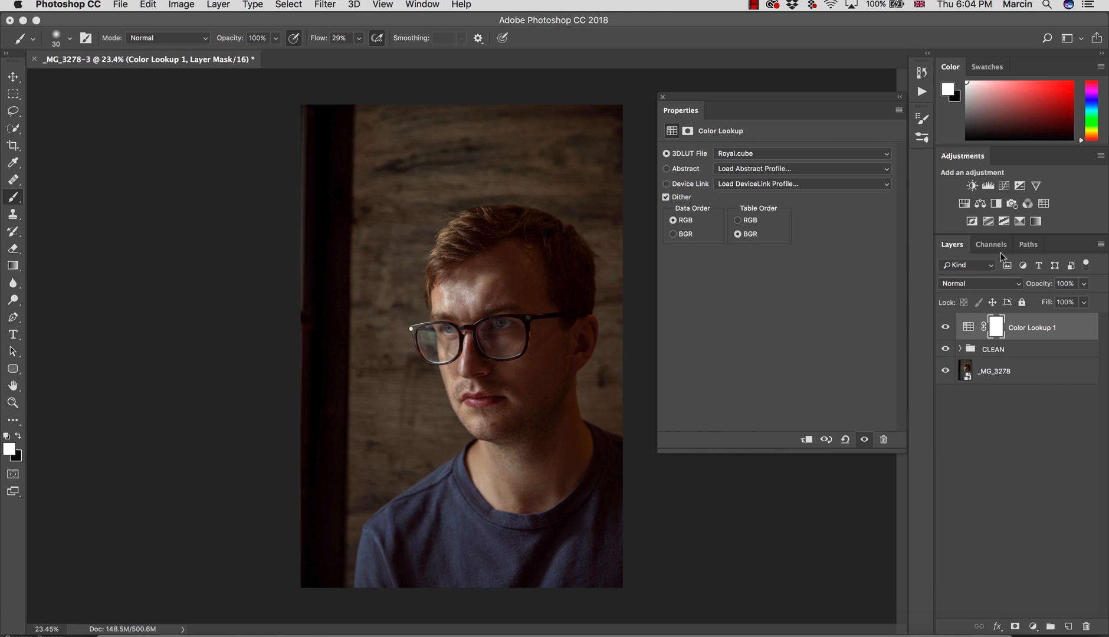
Step: Add a second Color Lookup layer with the Lake.cube 3D LUT and lower its opacity to 70%
{"action": "left_click", "coordinate": [1044, 203]}
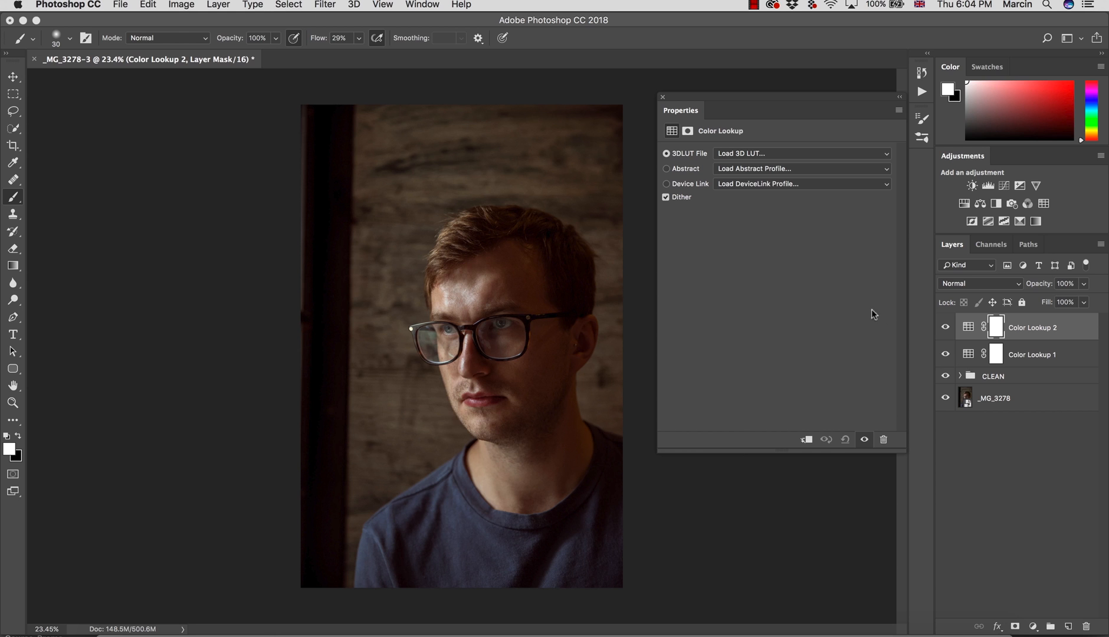
{"action": "left_click", "coordinate": [749, 155]}
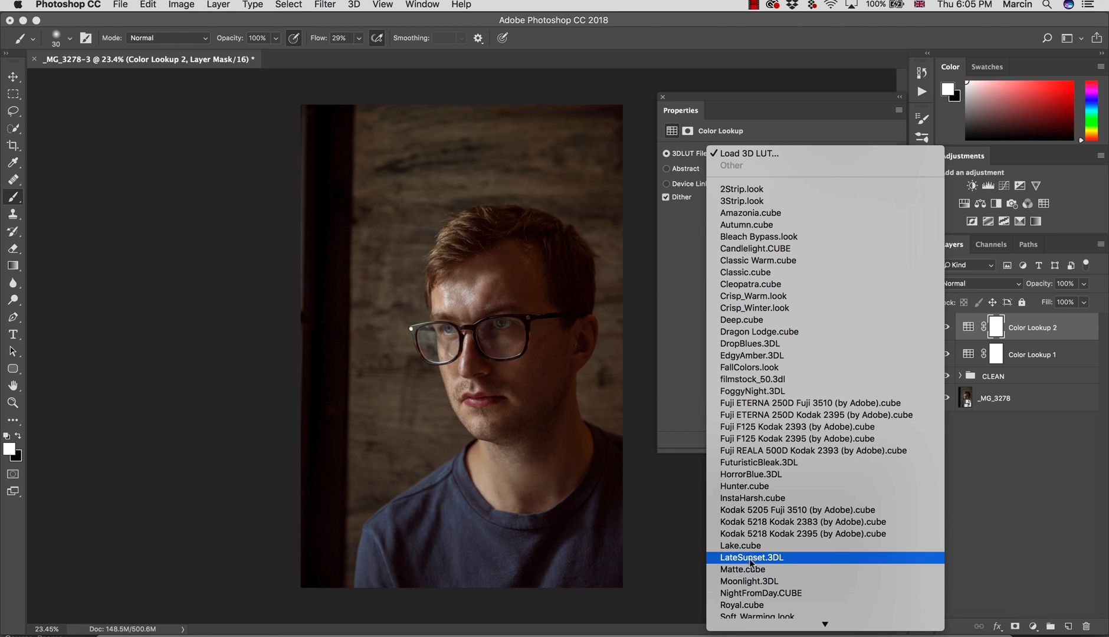
{"action": "left_click", "coordinate": [741, 545]}
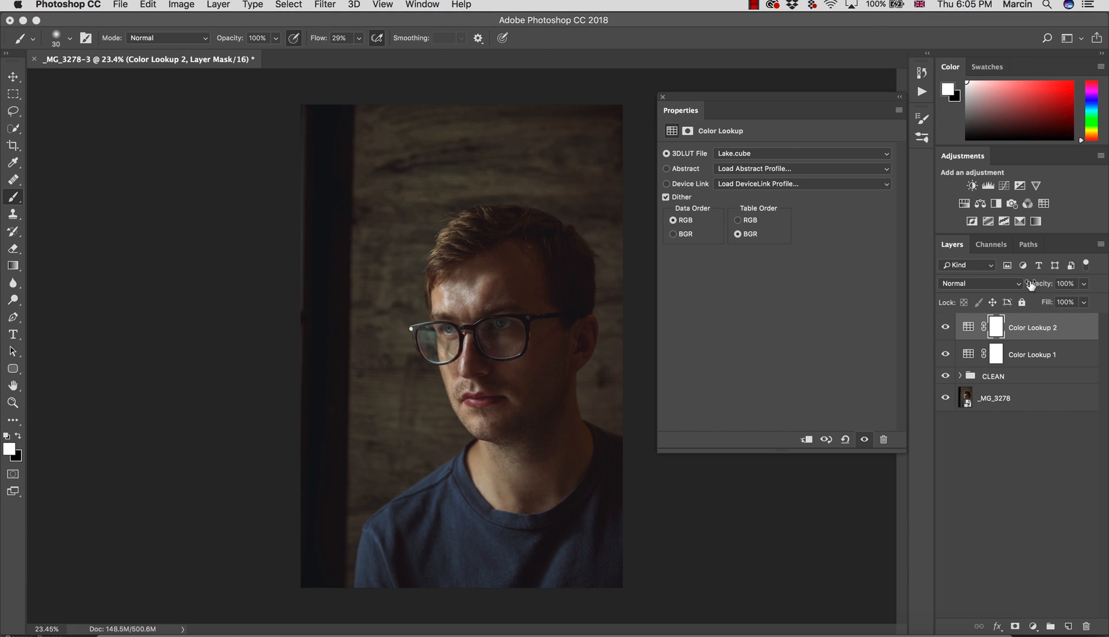
{"action": "left_click_drag", "start_coordinate": [1040, 288], "coordinate": [1018, 284]}
Step: Add a Levels adjustment layer in Luminosity mode with output levels 3 and 250 above the Color Lookup layers
{"action": "left_click", "coordinate": [1033, 627]}
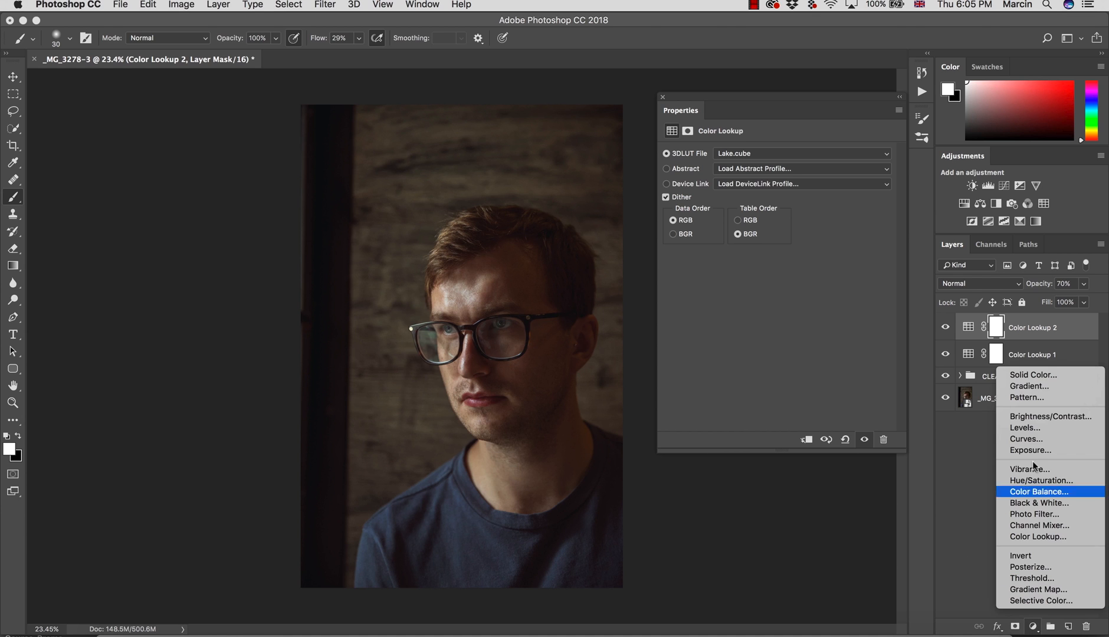
{"action": "left_click", "coordinate": [1025, 428]}
{"action": "left_click", "coordinate": [974, 284]}
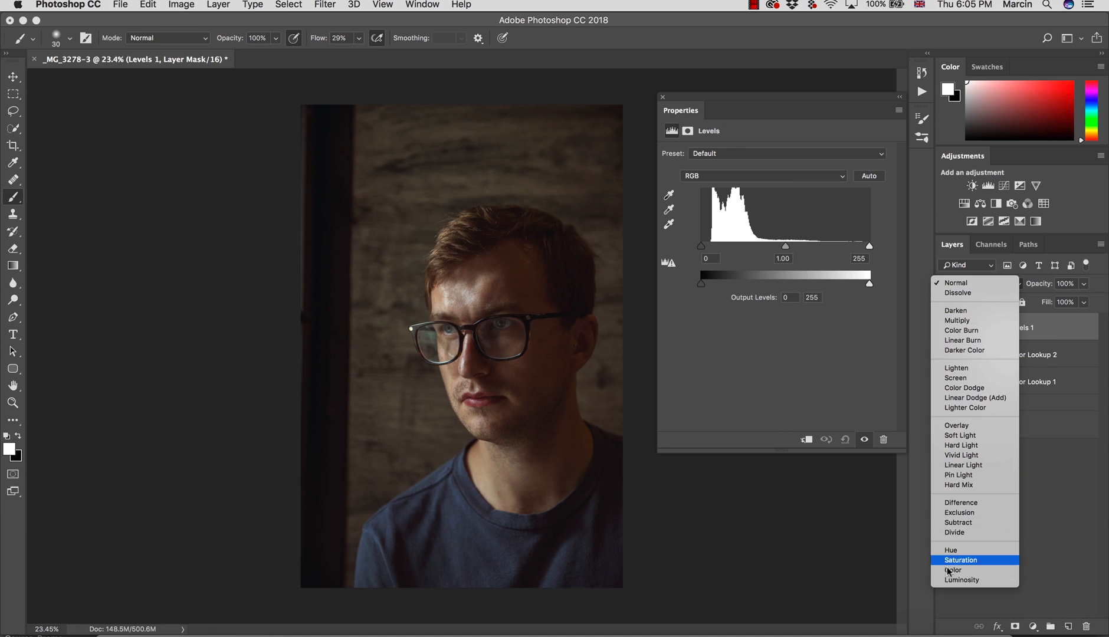
{"action": "left_click", "coordinate": [951, 583]}
{"action": "left_click_drag", "start_coordinate": [701, 285], "coordinate": [704, 287]}
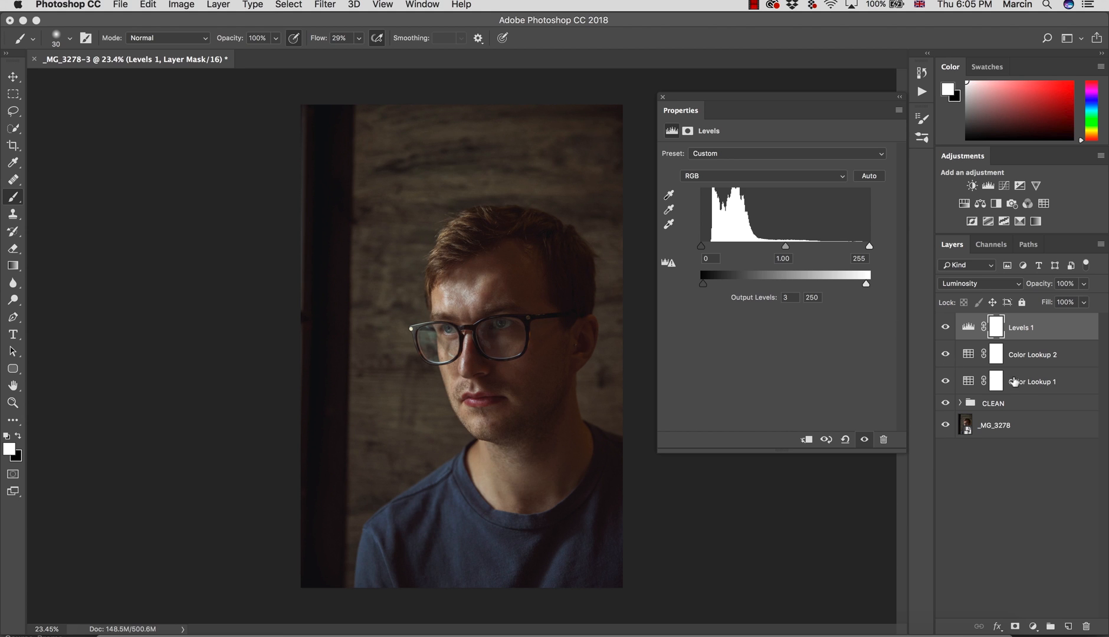
Step: Group the Levels layer with both Color Lookup layers, and hide Levels 1 inside the expanded group
{"action": "left_click", "coordinate": [1024, 387], "text": "shift"}
{"action": "left_click_drag", "start_coordinate": [1025, 387], "coordinate": [998, 369]}
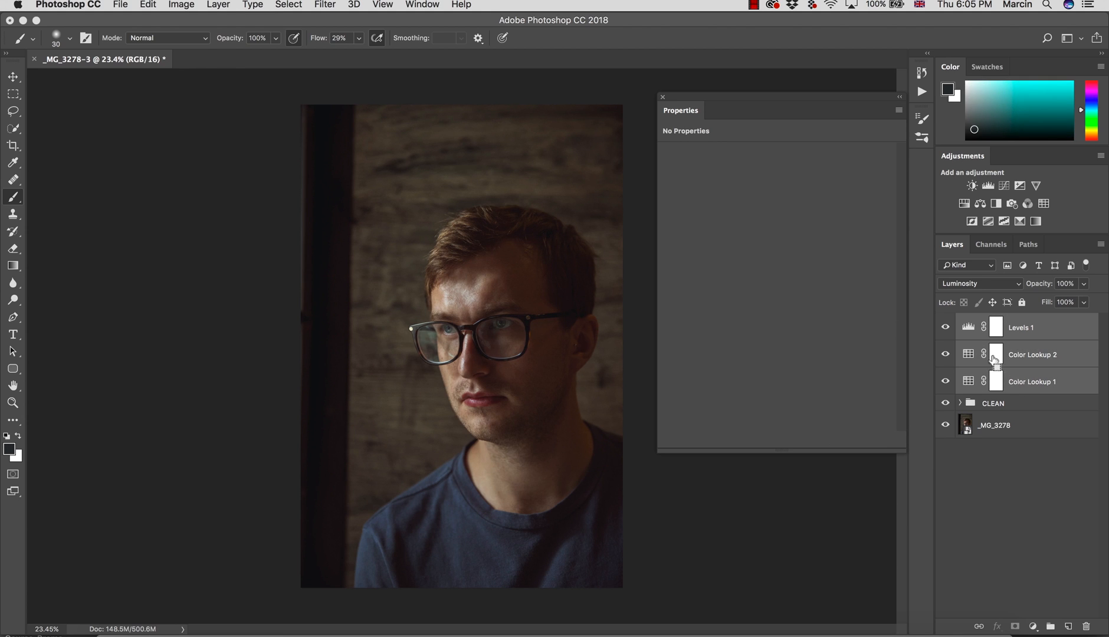
{"action": "key", "text": "super+g"}
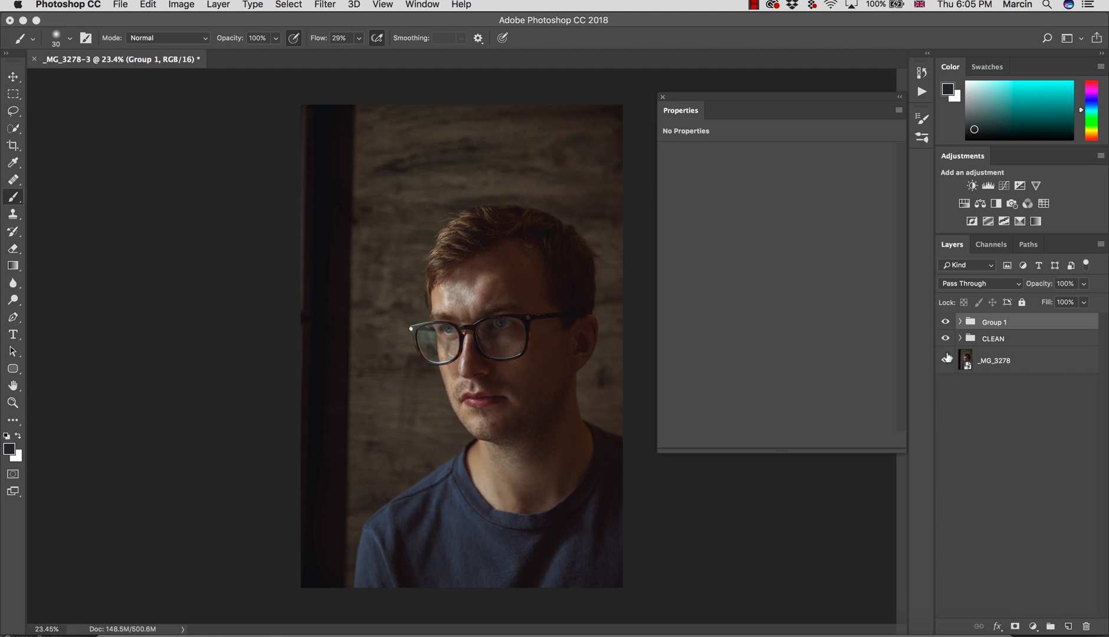
{"action": "left_click", "coordinate": [960, 322]}
{"action": "left_click", "coordinate": [945, 344]}
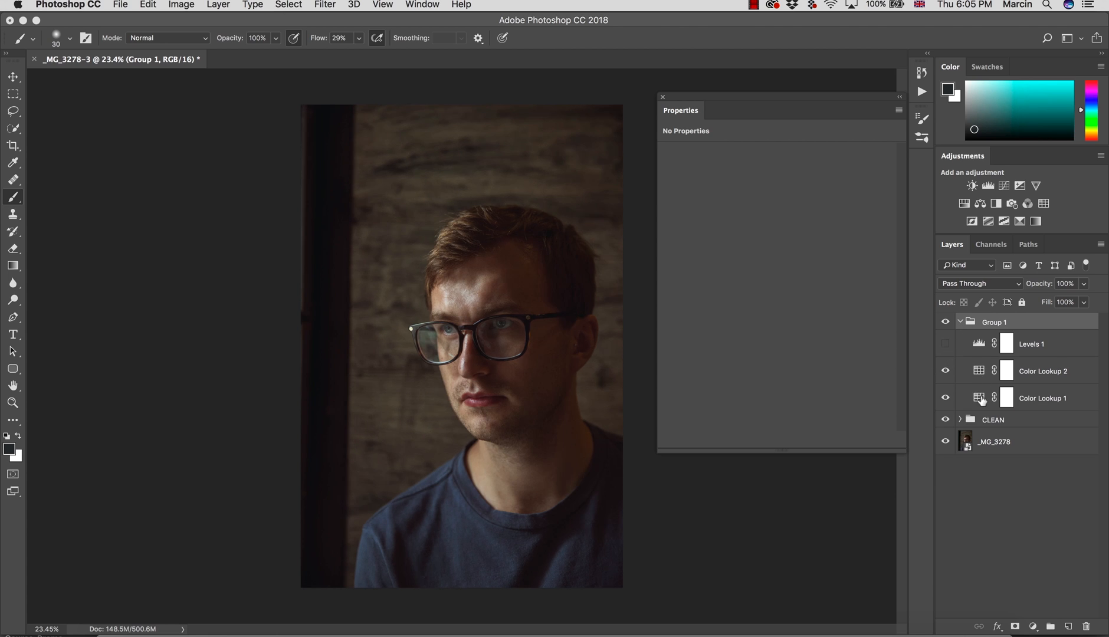
Step: Try the Hunter.cube 3D LUT on Color Lookup 1 with the layer's opacity at 56%
{"action": "left_click", "coordinate": [981, 400]}
{"action": "left_click", "coordinate": [738, 156]}
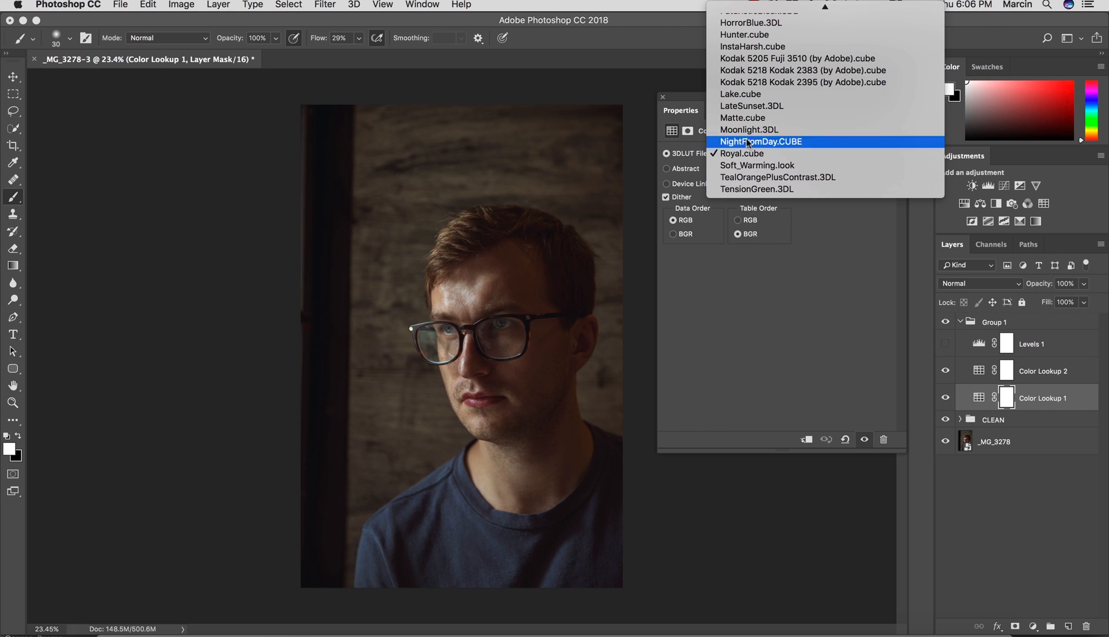
{"action": "left_click", "coordinate": [751, 55]}
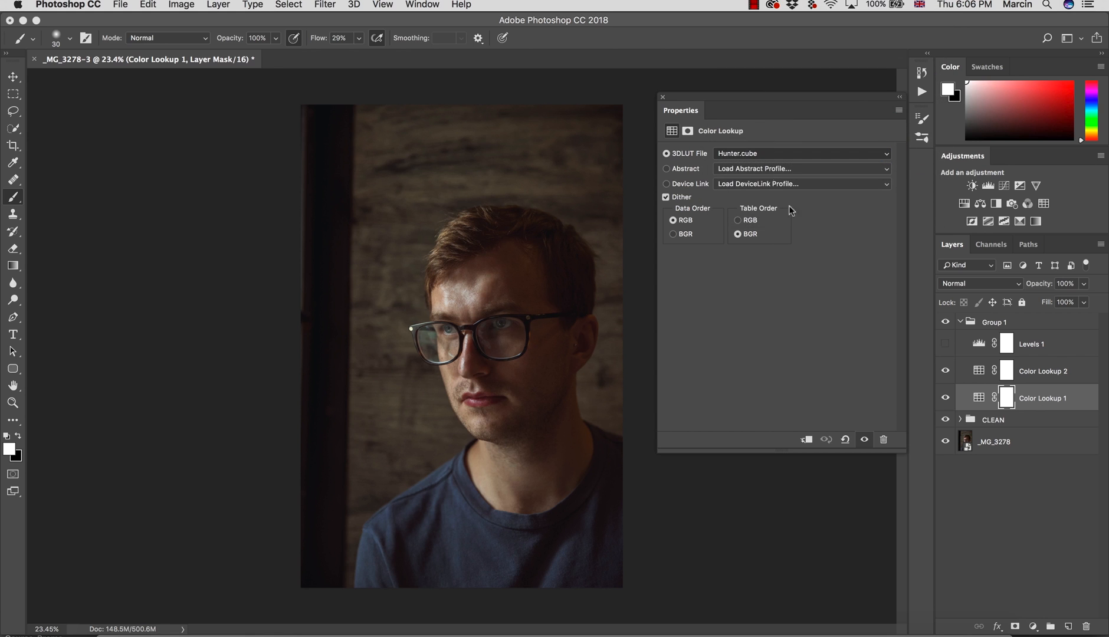
{"action": "left_click", "coordinate": [1023, 373]}
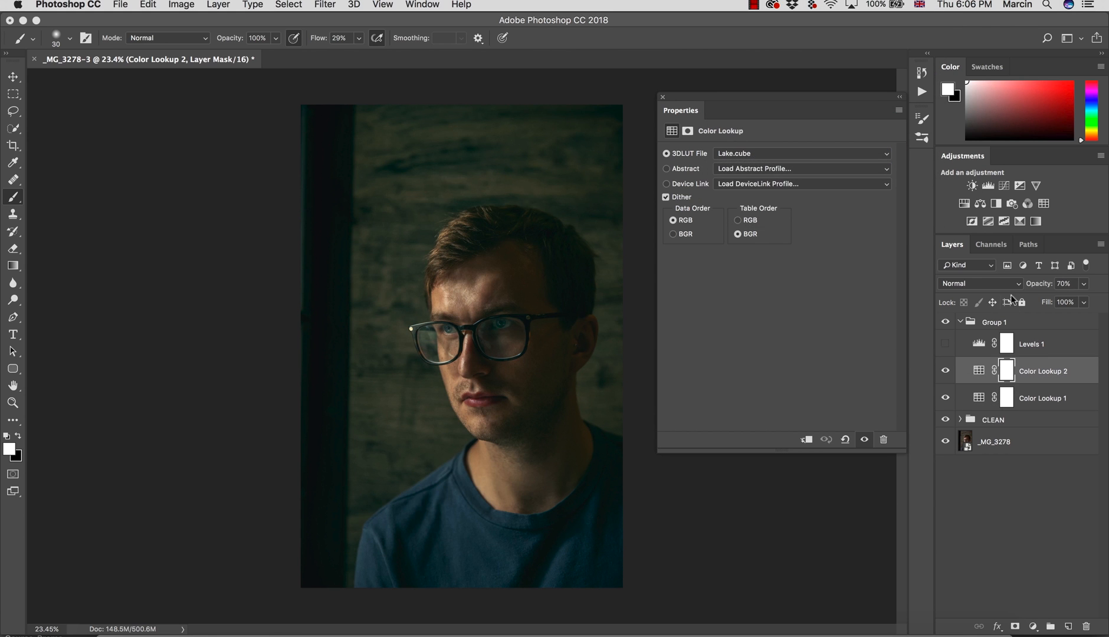
{"action": "left_click", "coordinate": [1039, 399]}
{"action": "left_click", "coordinate": [1040, 285]}
{"action": "left_click_drag", "start_coordinate": [1031, 284], "coordinate": [1014, 286]}
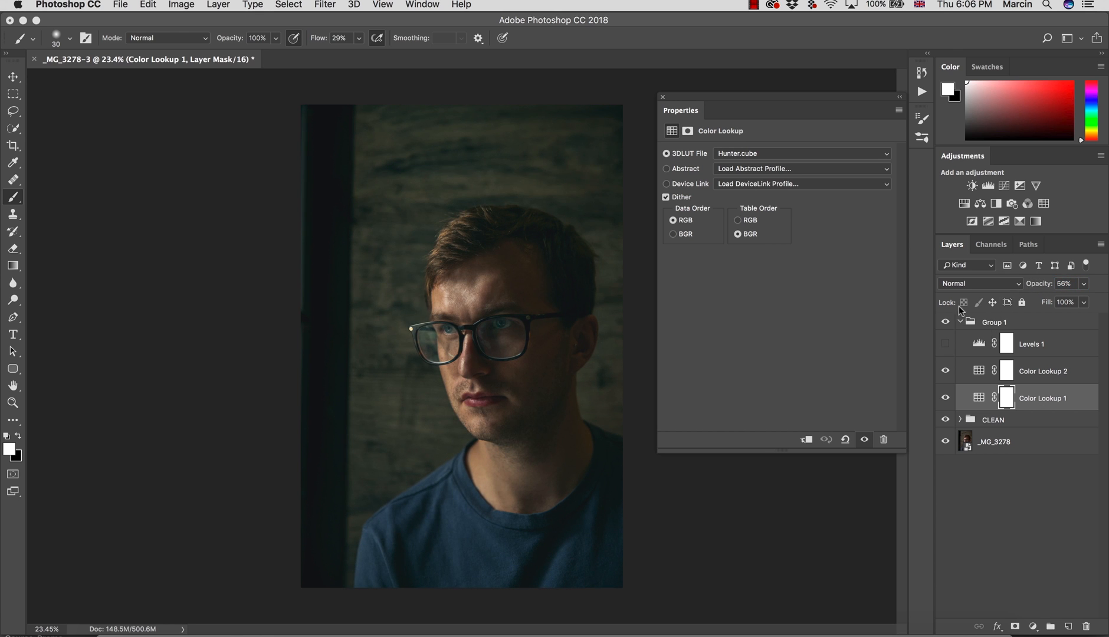
Step: Switch Color Lookup 1 to the Classic.cube 3D LUT and set the layer's opacity to 63%
{"action": "left_click", "coordinate": [742, 155]}
{"action": "scroll", "coordinate": [768, 26], "scroll_direction": "up", "scroll_amount": 5}
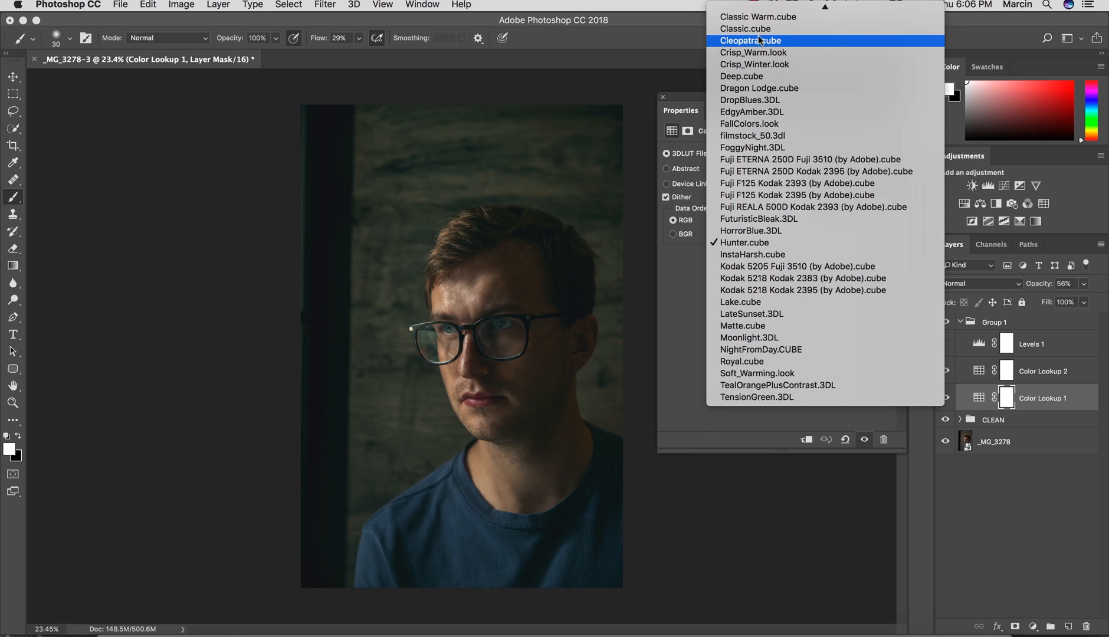
{"action": "left_click", "coordinate": [753, 29]}
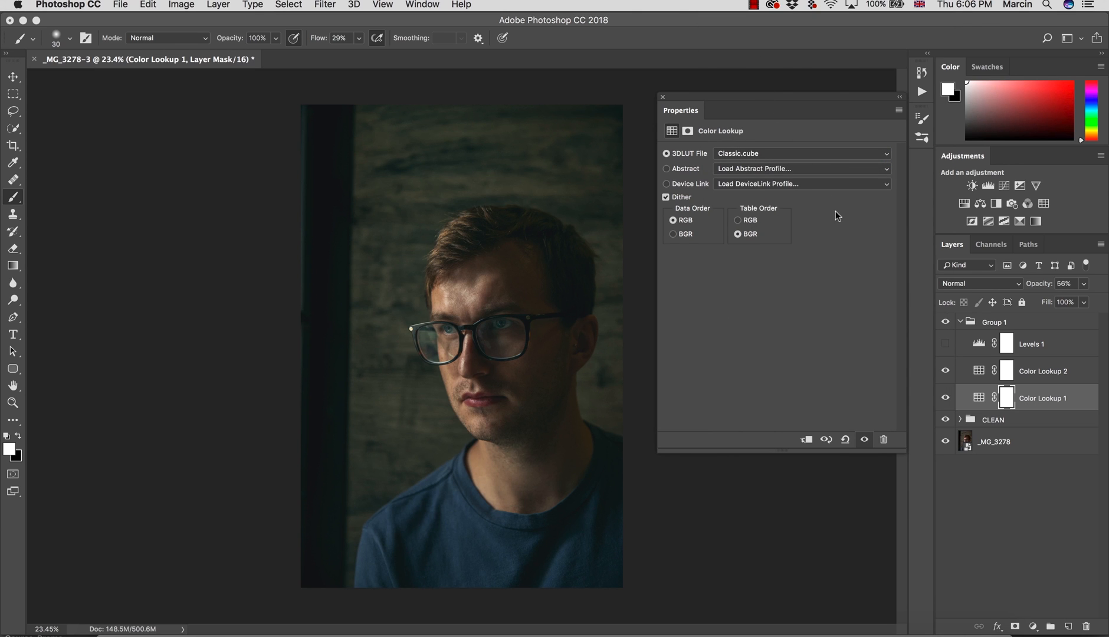
{"action": "left_click_drag", "start_coordinate": [1037, 287], "coordinate": [1041, 292]}
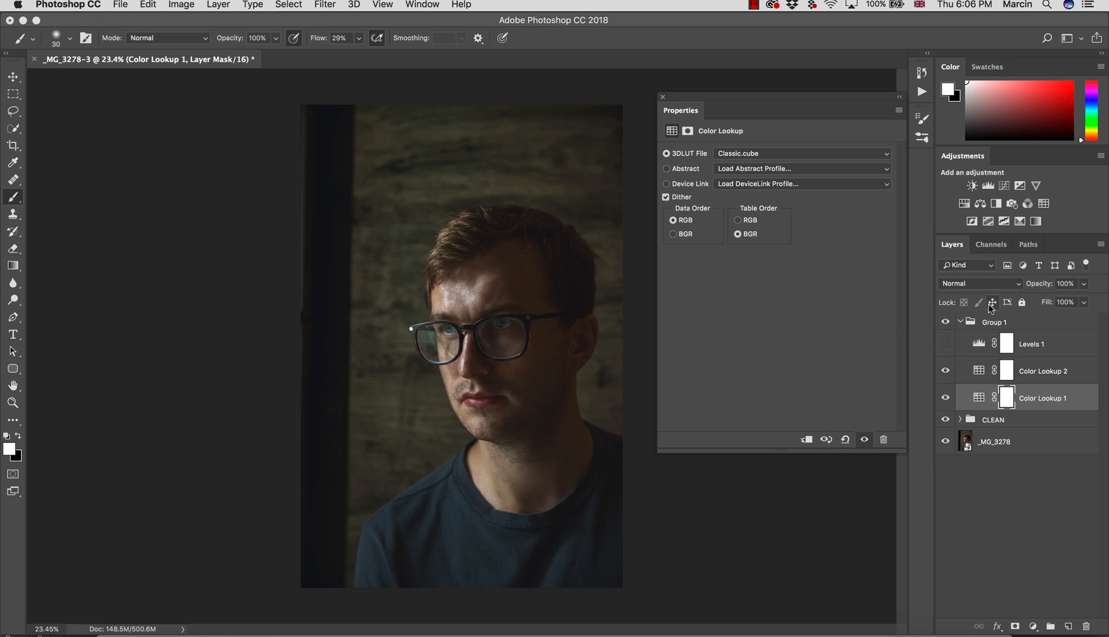
{"action": "left_click_drag", "start_coordinate": [1037, 286], "coordinate": [1006, 288]}
{"action": "left_click", "coordinate": [775, 153]}
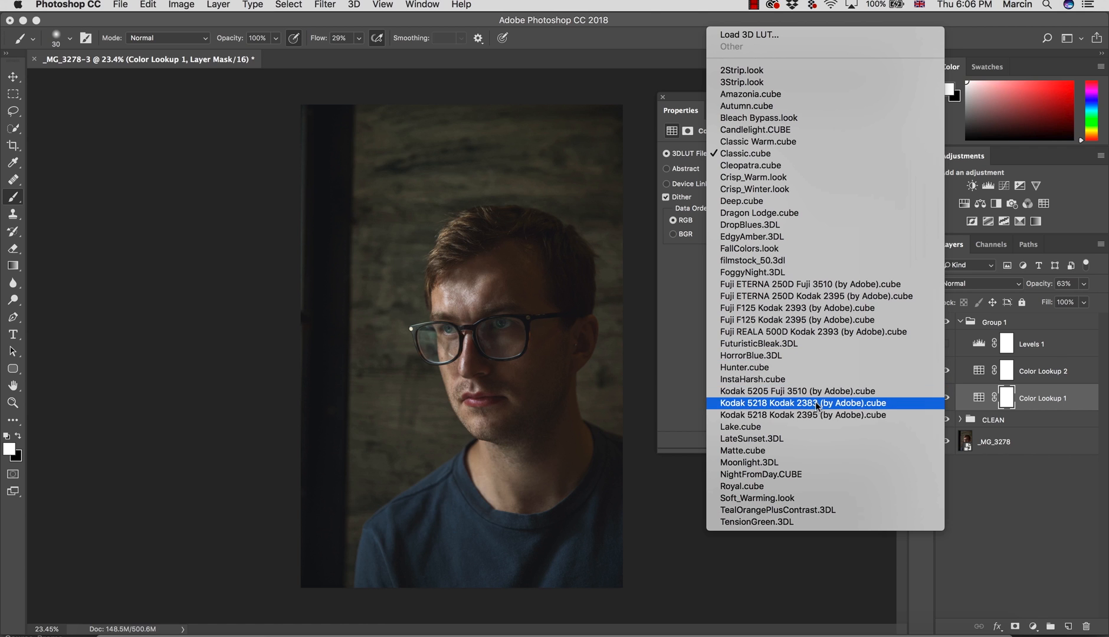
{"action": "left_click", "coordinate": [997, 514]}
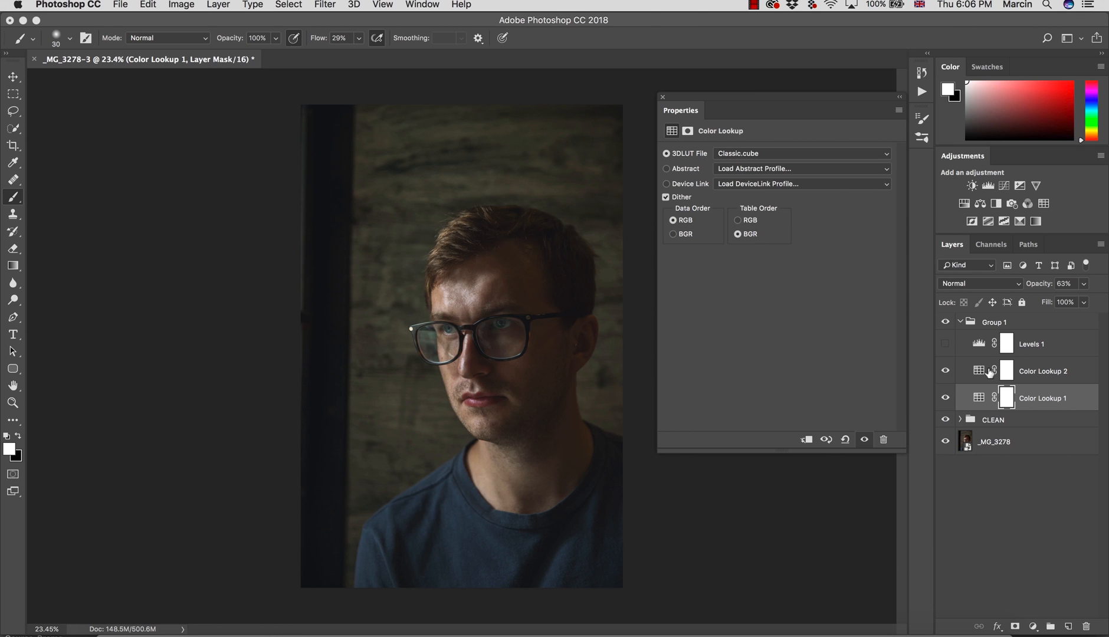